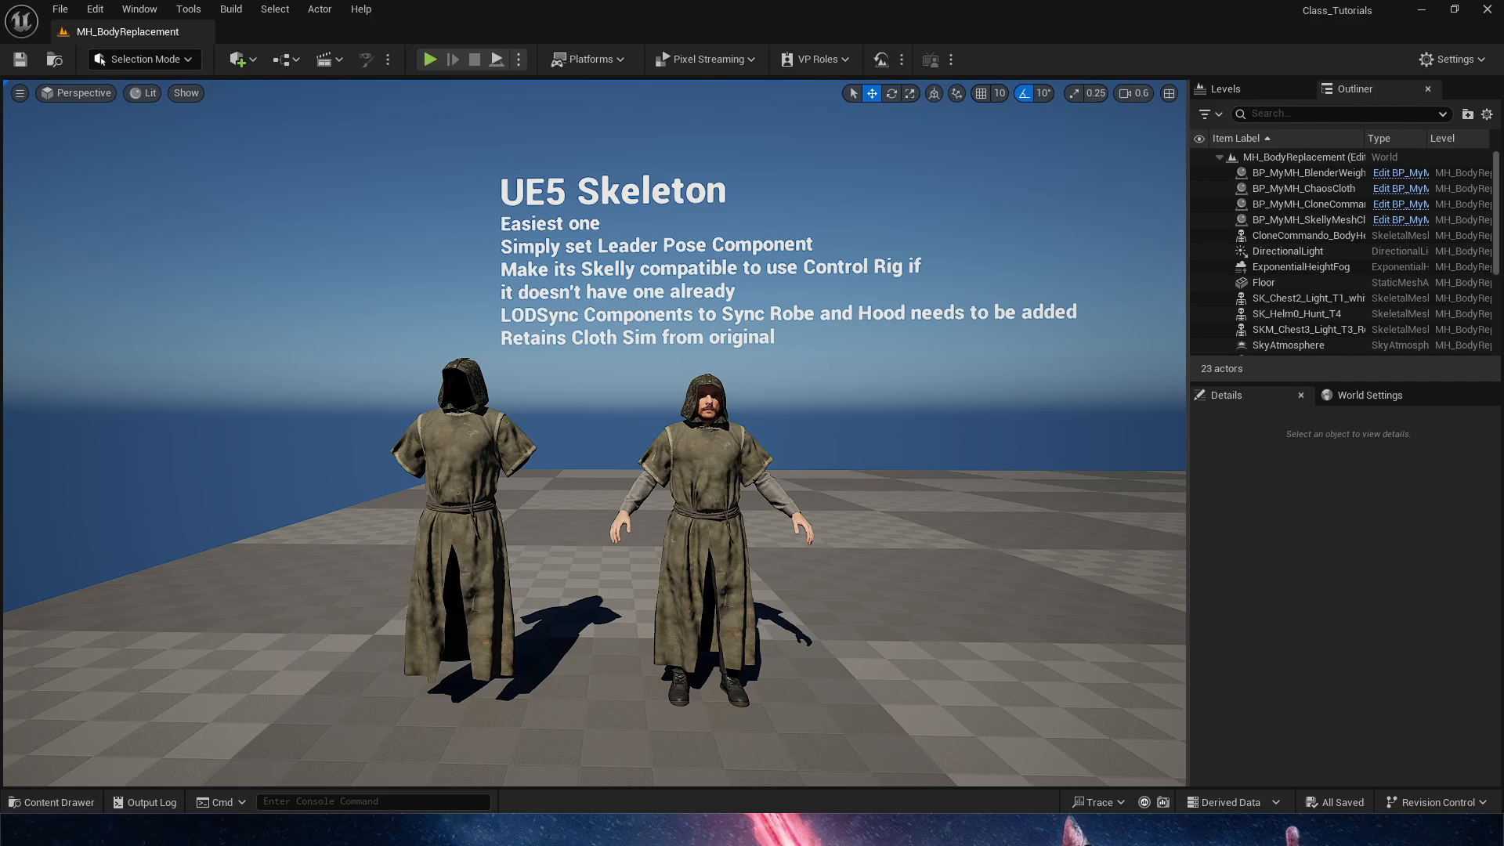
Open the LS_BodyReplacement_Teaser level sequence from the Cinematics folder
{"action": "key", "text": "d"}
{"action": "key", "text": "d"}
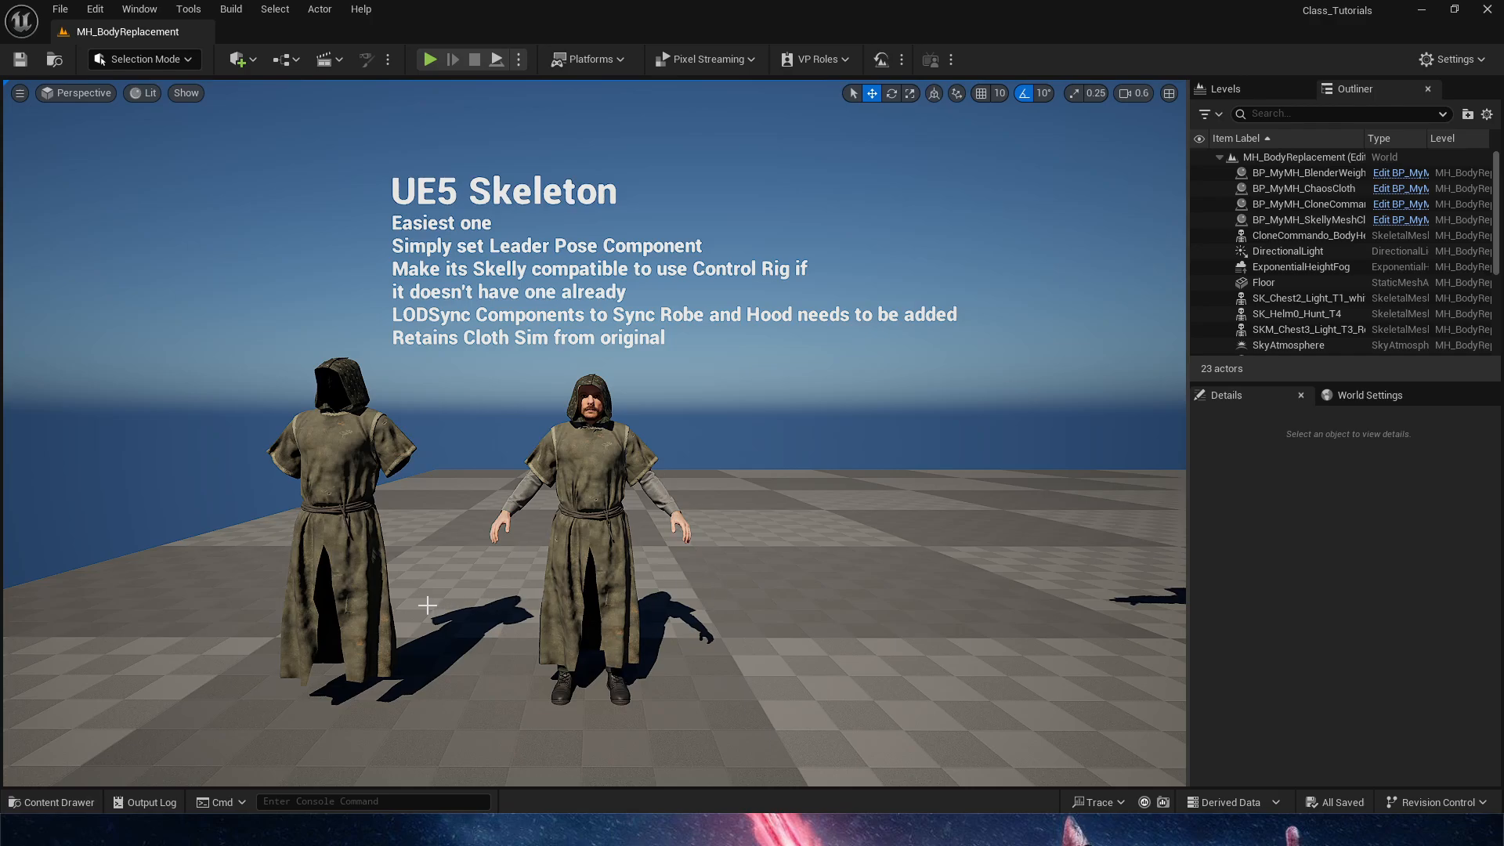
{"action": "key", "text": "ctrl+space"}
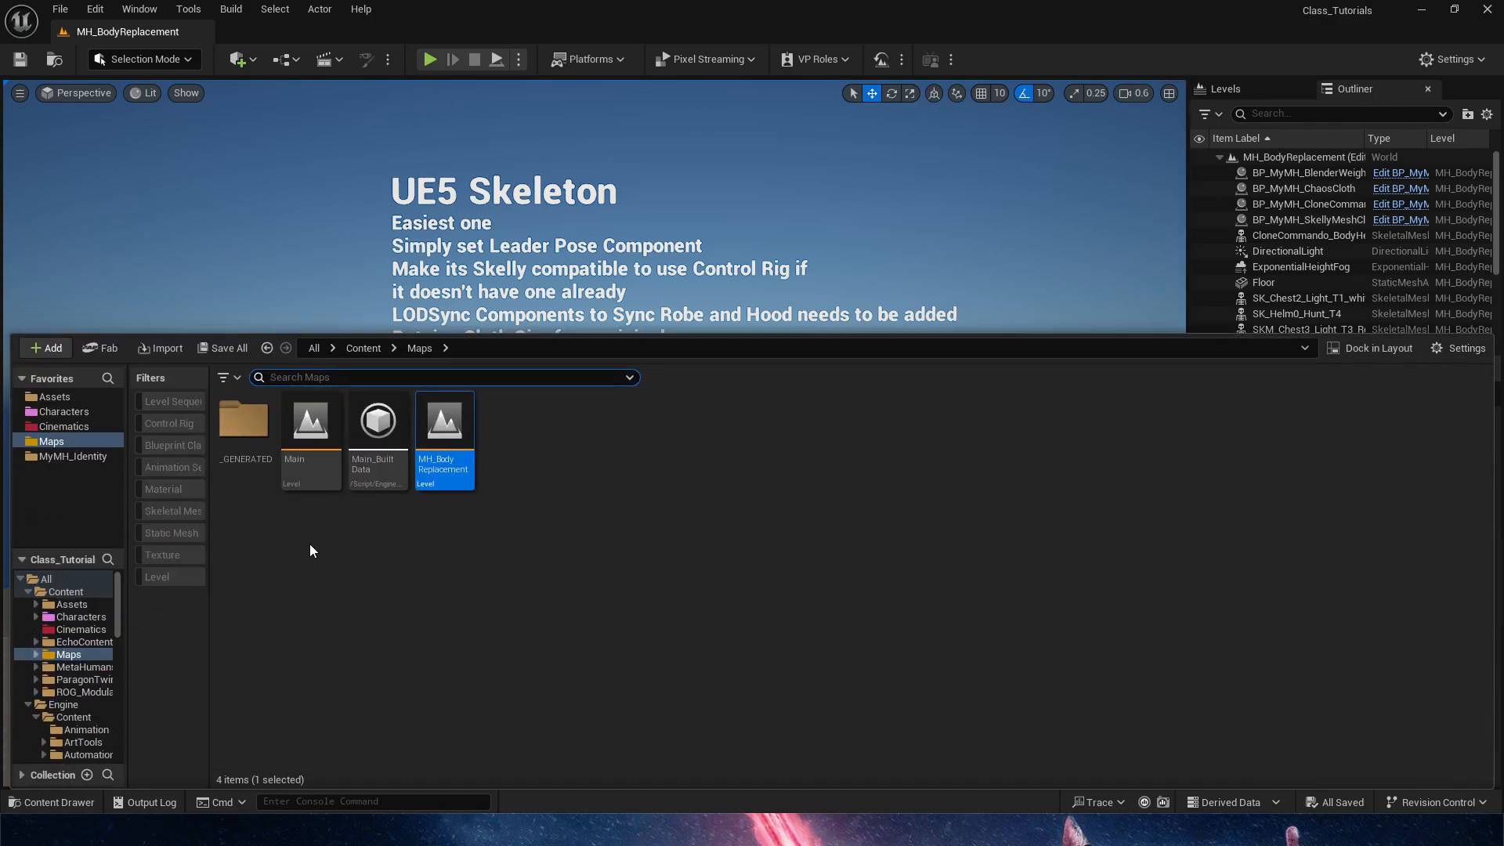
{"action": "left_click", "coordinate": [64, 426]}
{"action": "left_click", "coordinate": [293, 429]}
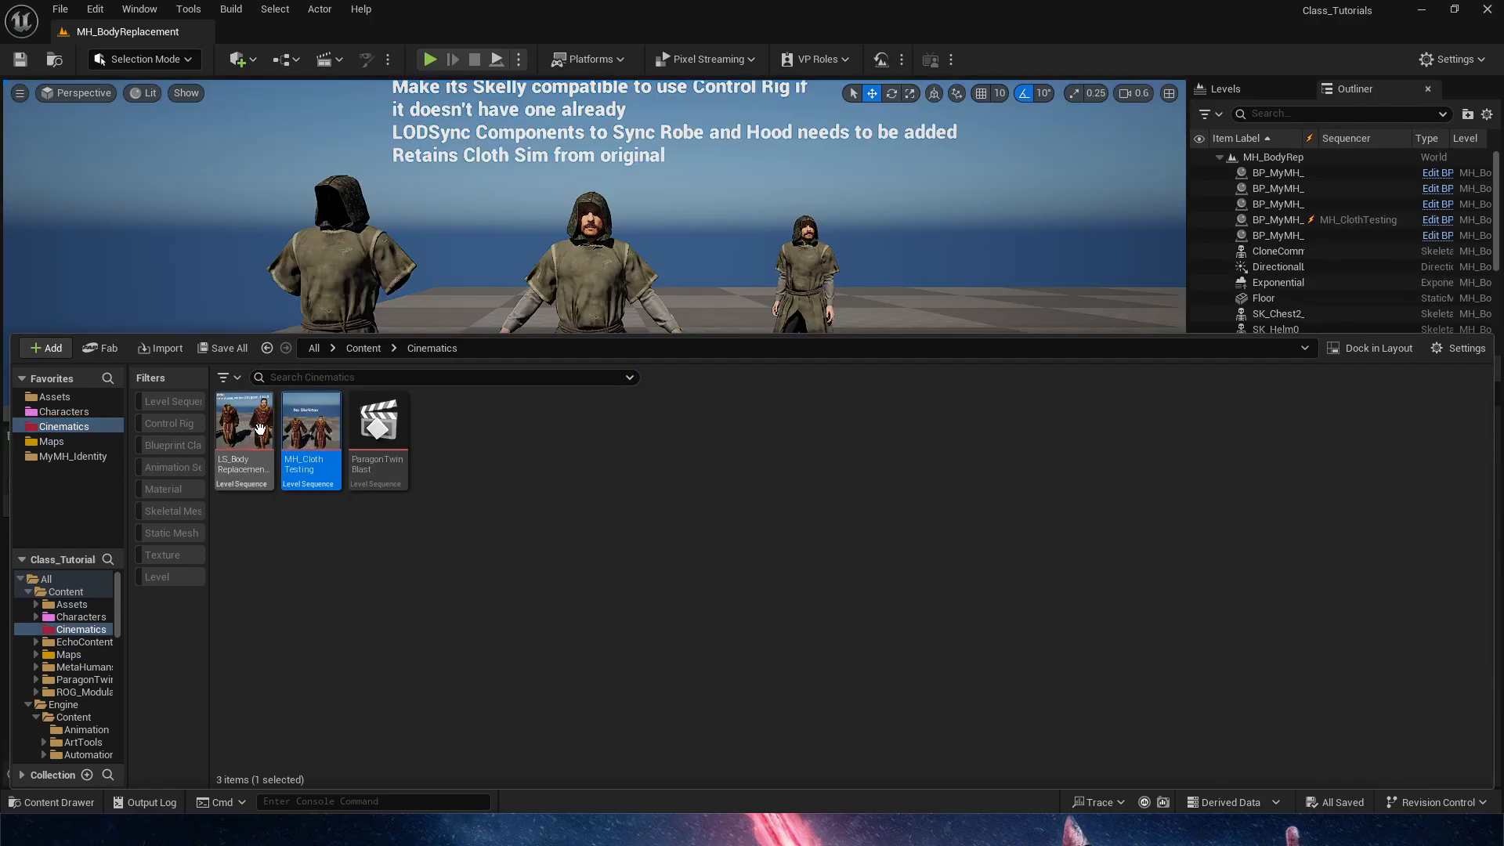
{"action": "left_click", "coordinate": [263, 401]}
{"action": "double_click", "coordinate": [263, 402]}
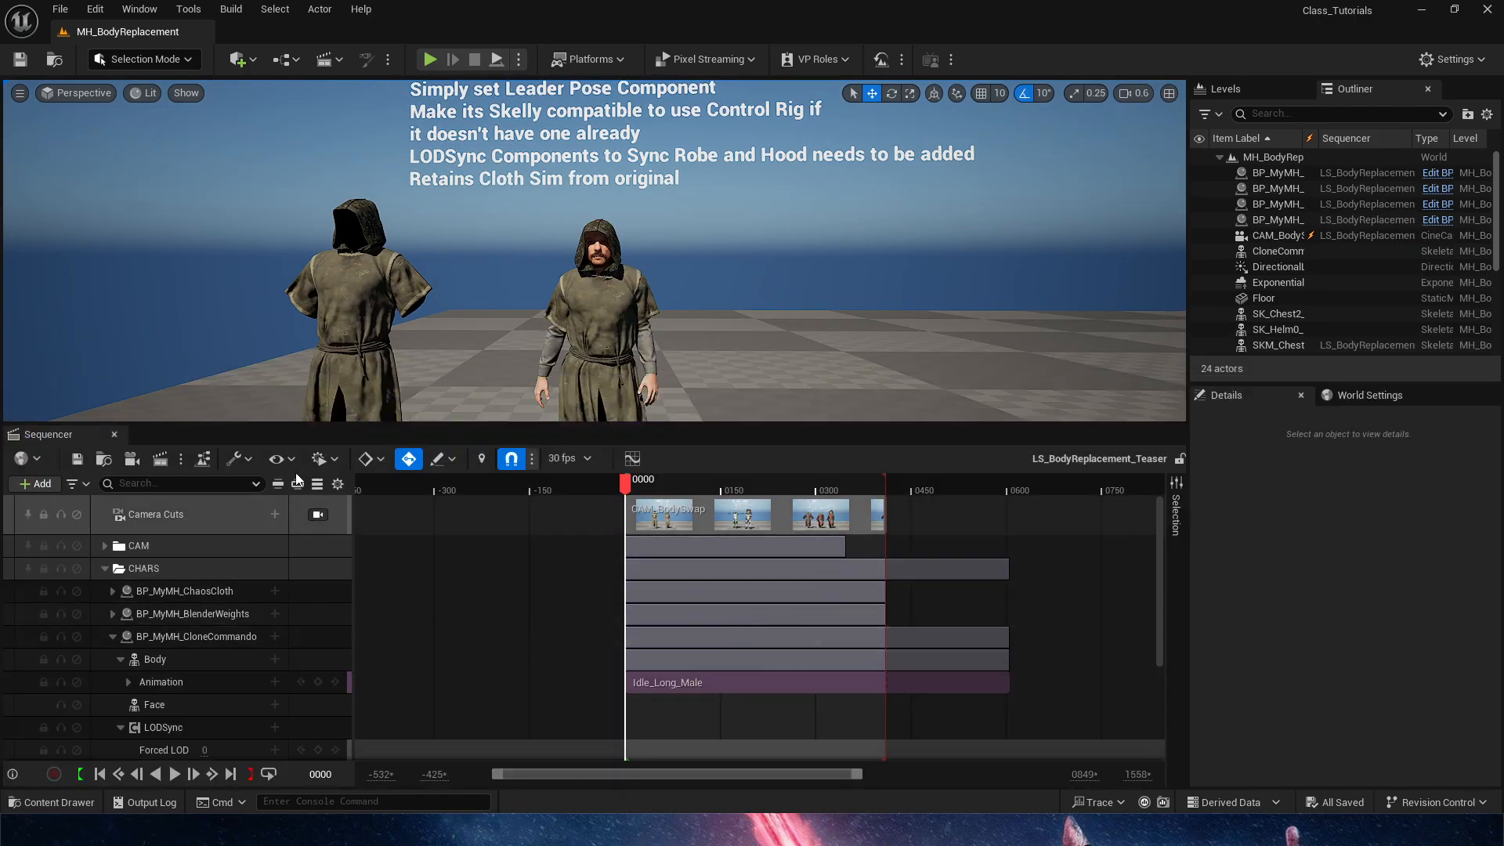
Enlarge the level viewport above the Sequencer and play the teaser sequence
{"action": "key", "text": "e"}
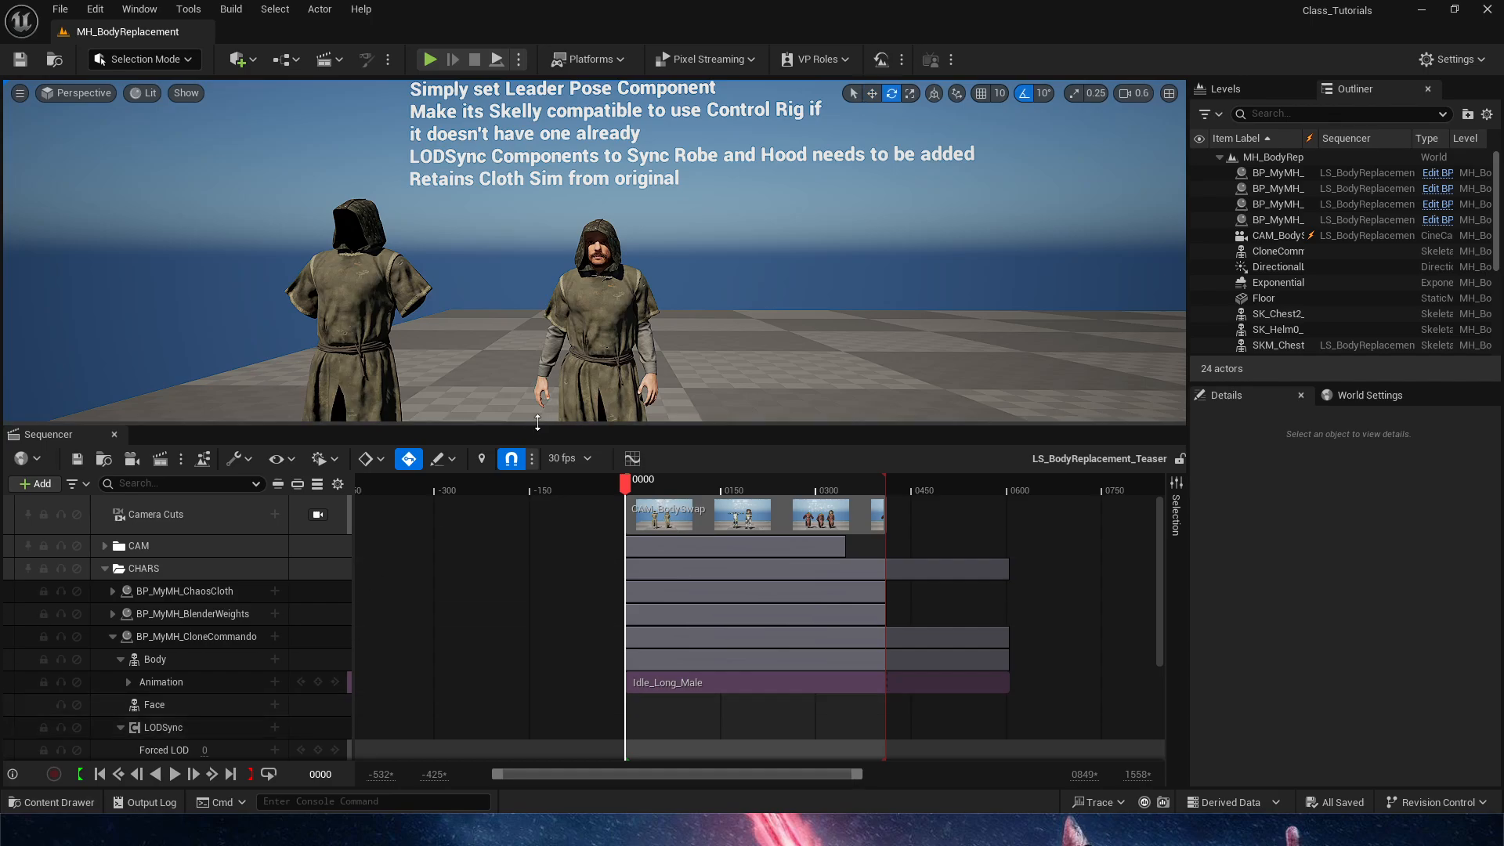
{"action": "left_click_drag", "start_coordinate": [537, 423], "coordinate": [537, 588]}
{"action": "key", "text": "space"}
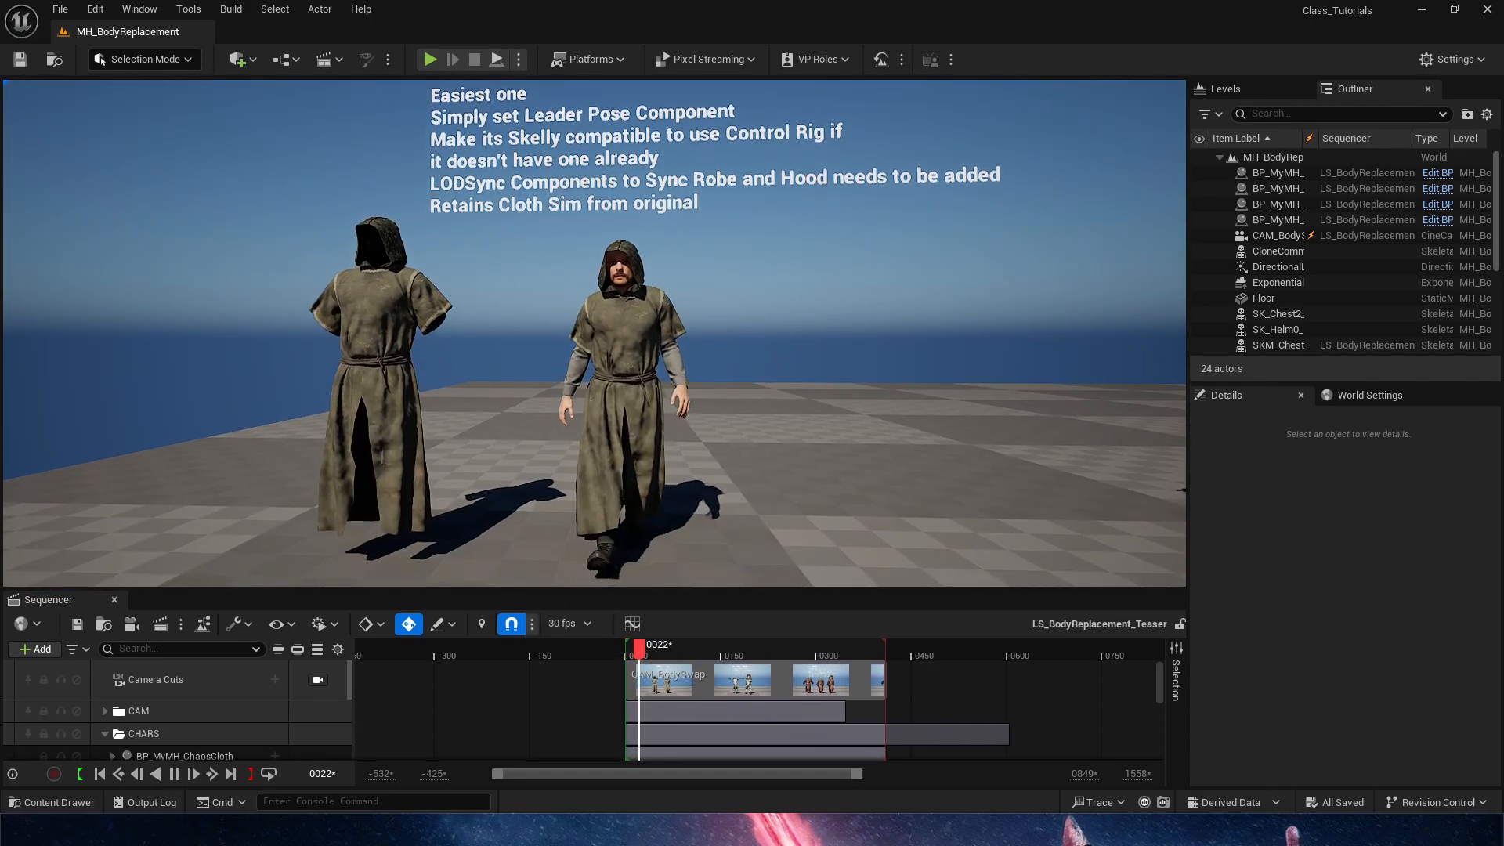
Simulate the level and replay the sequence from frame 0 to check the robe's cloth simulation
{"action": "left_click", "coordinate": [500, 61]}
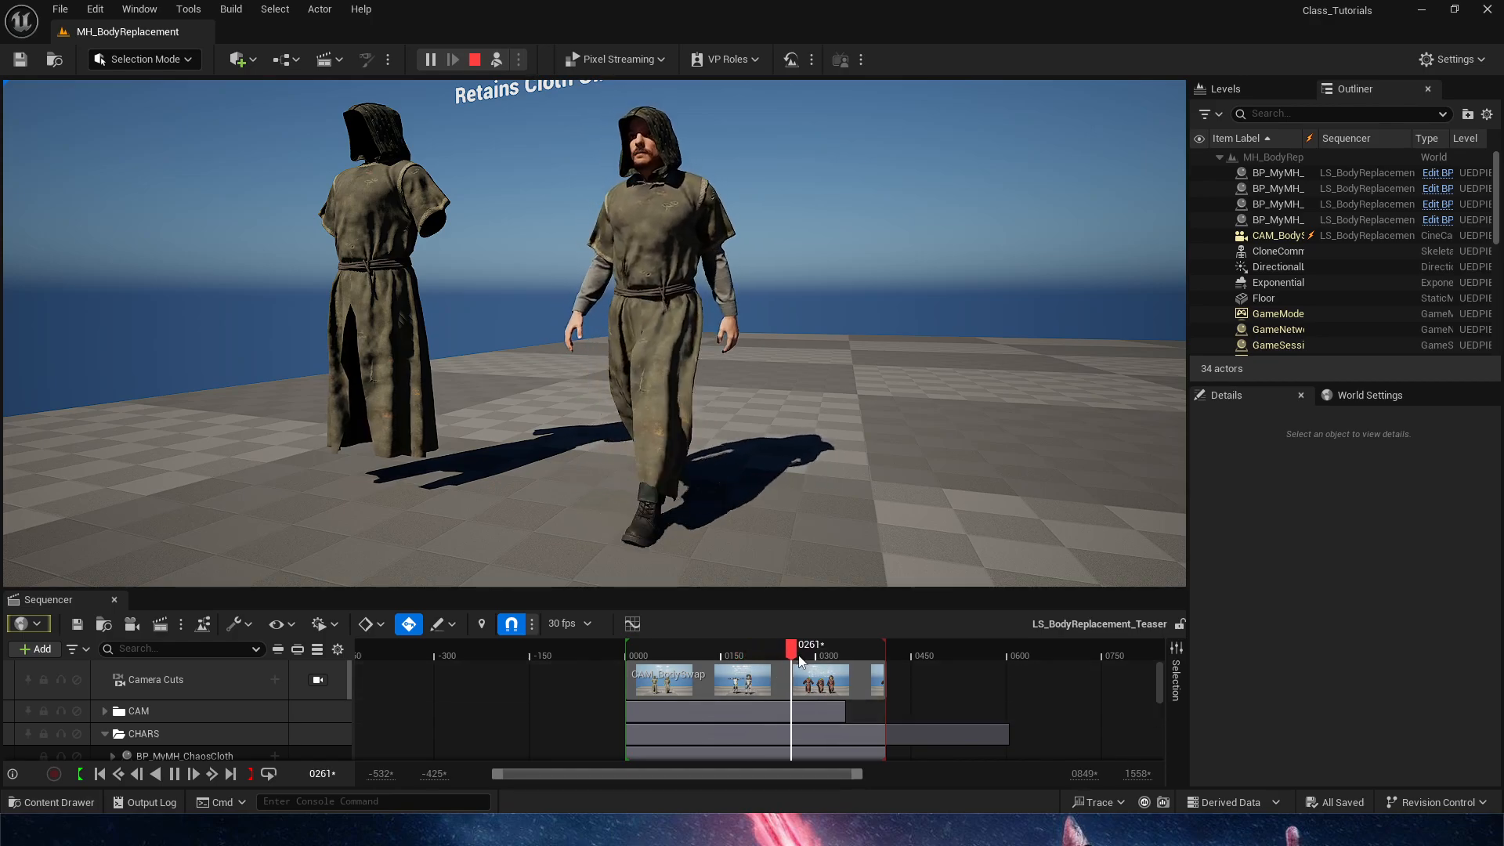
{"action": "left_click_drag", "start_coordinate": [799, 658], "coordinate": [625, 666]}
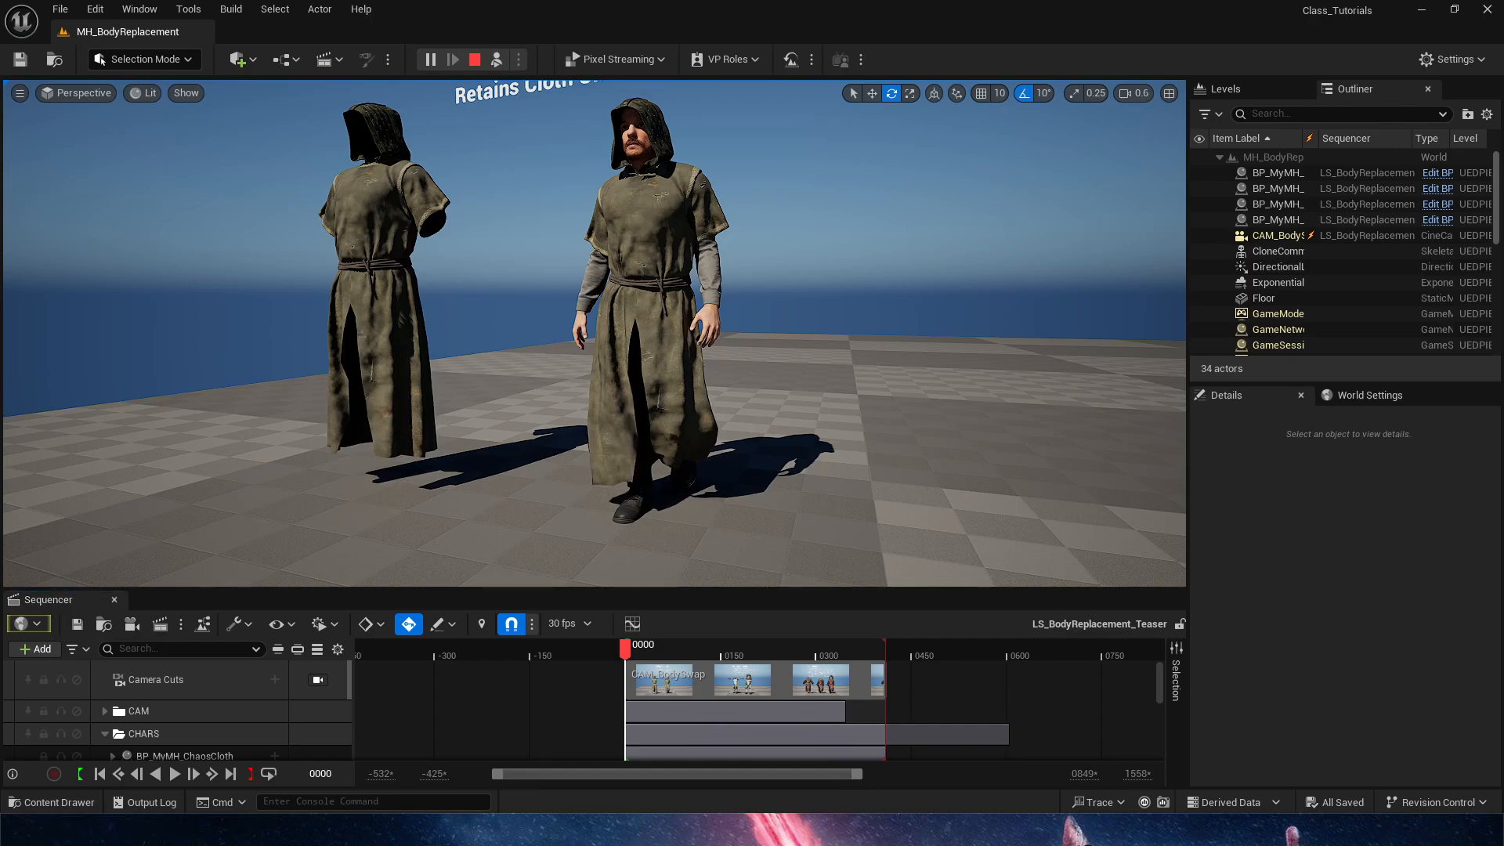
{"action": "mouse_move", "coordinate": [627, 648]}
{"action": "left_mouse_down"}
{"action": "mouse_move", "coordinate": [665, 650]}
{"action": "mouse_move", "coordinate": [625, 649]}
{"action": "left_mouse_up"}
{"action": "key", "text": "space"}
{"action": "key", "text": "space"}
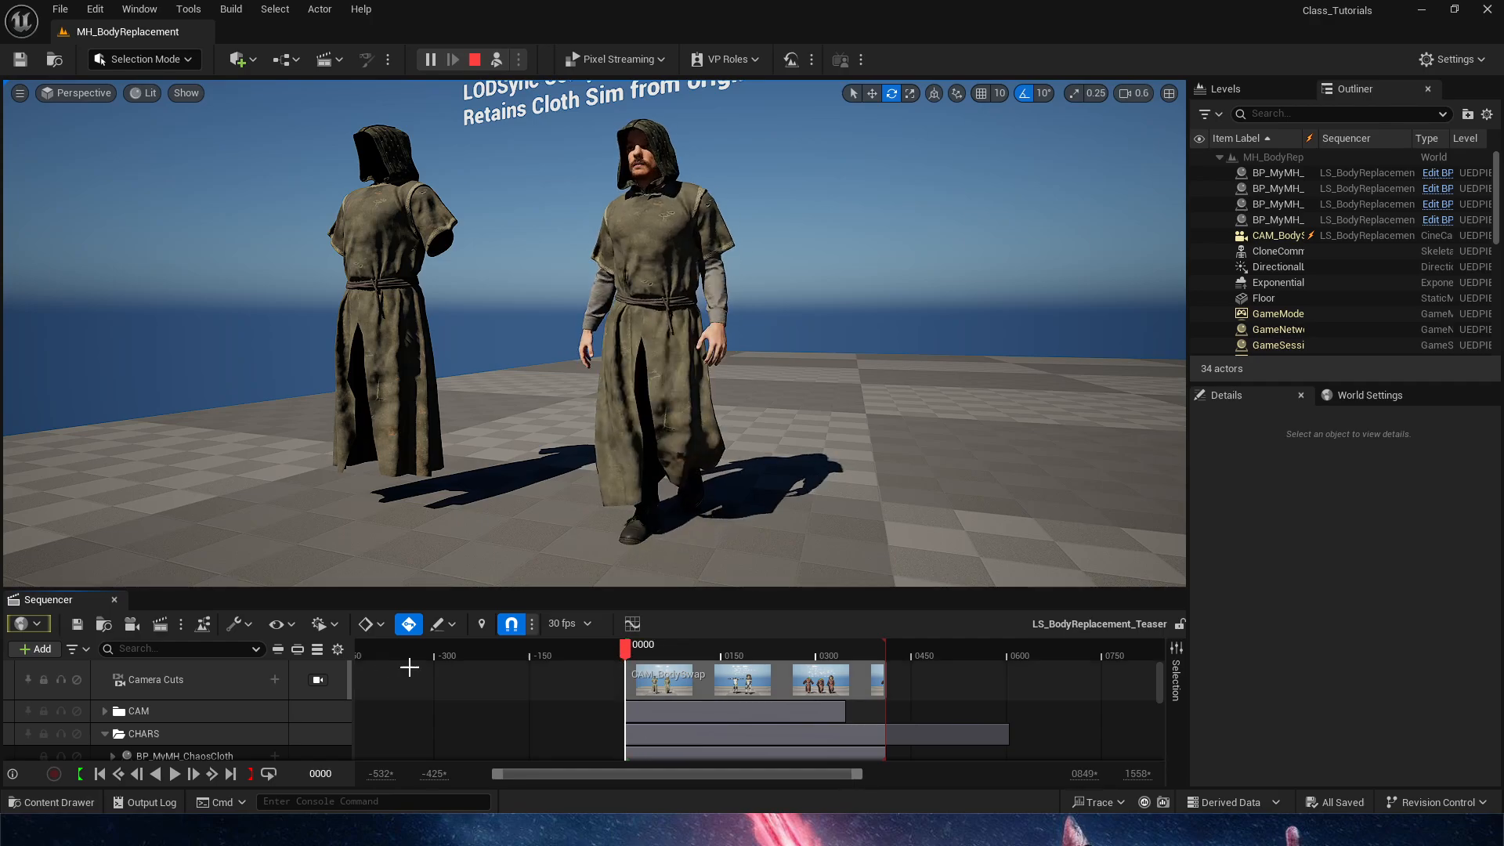
Close the Sequencer and stop the running simulation
{"action": "left_click", "coordinate": [113, 601]}
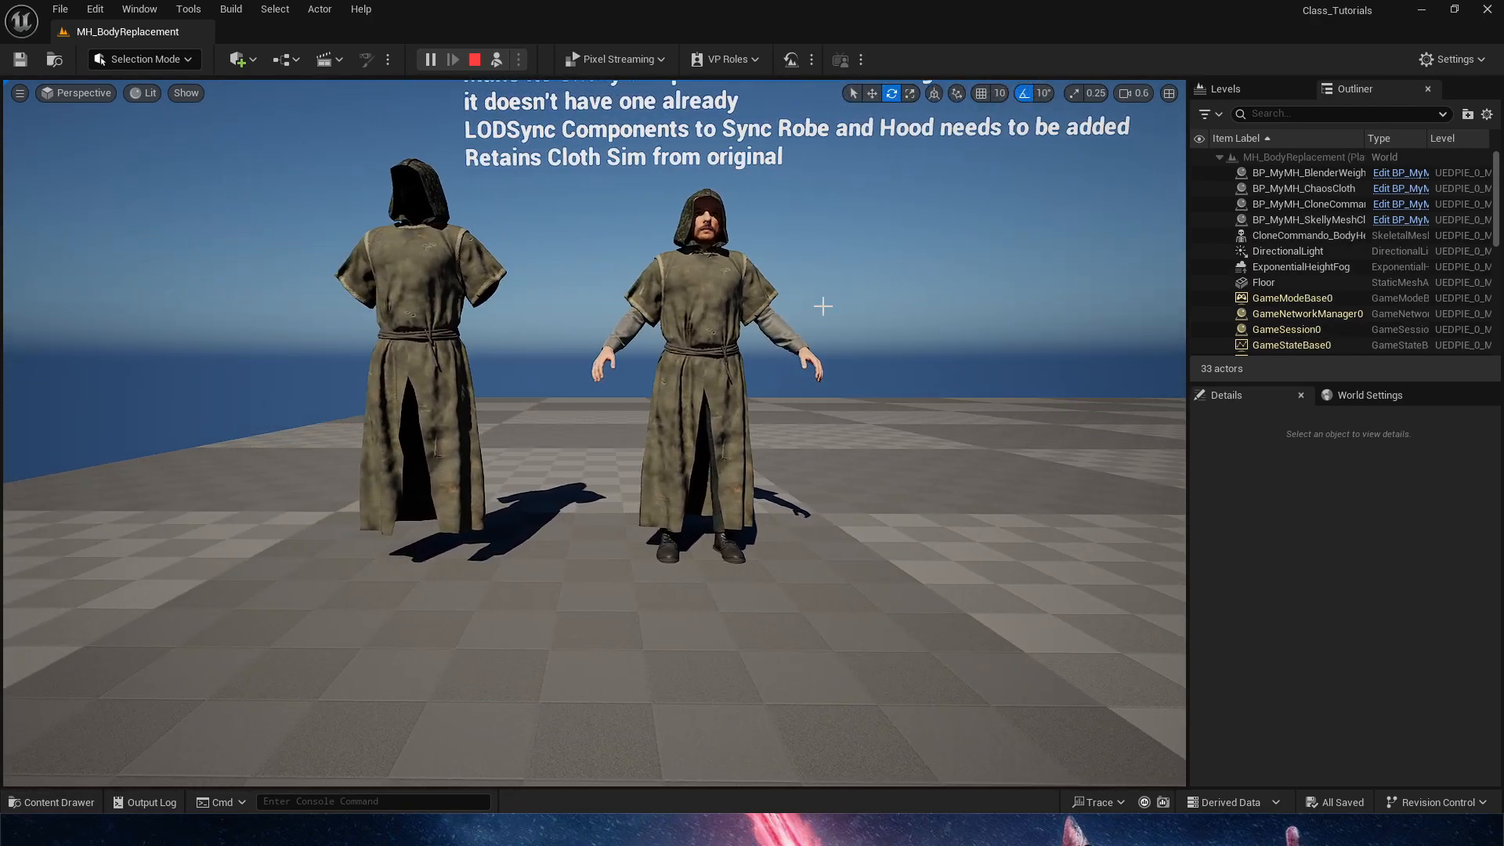
{"action": "left_click", "coordinate": [475, 59]}
{"action": "right_click_drag", "start_coordinate": [786, 550], "coordinate": [792, 611]}
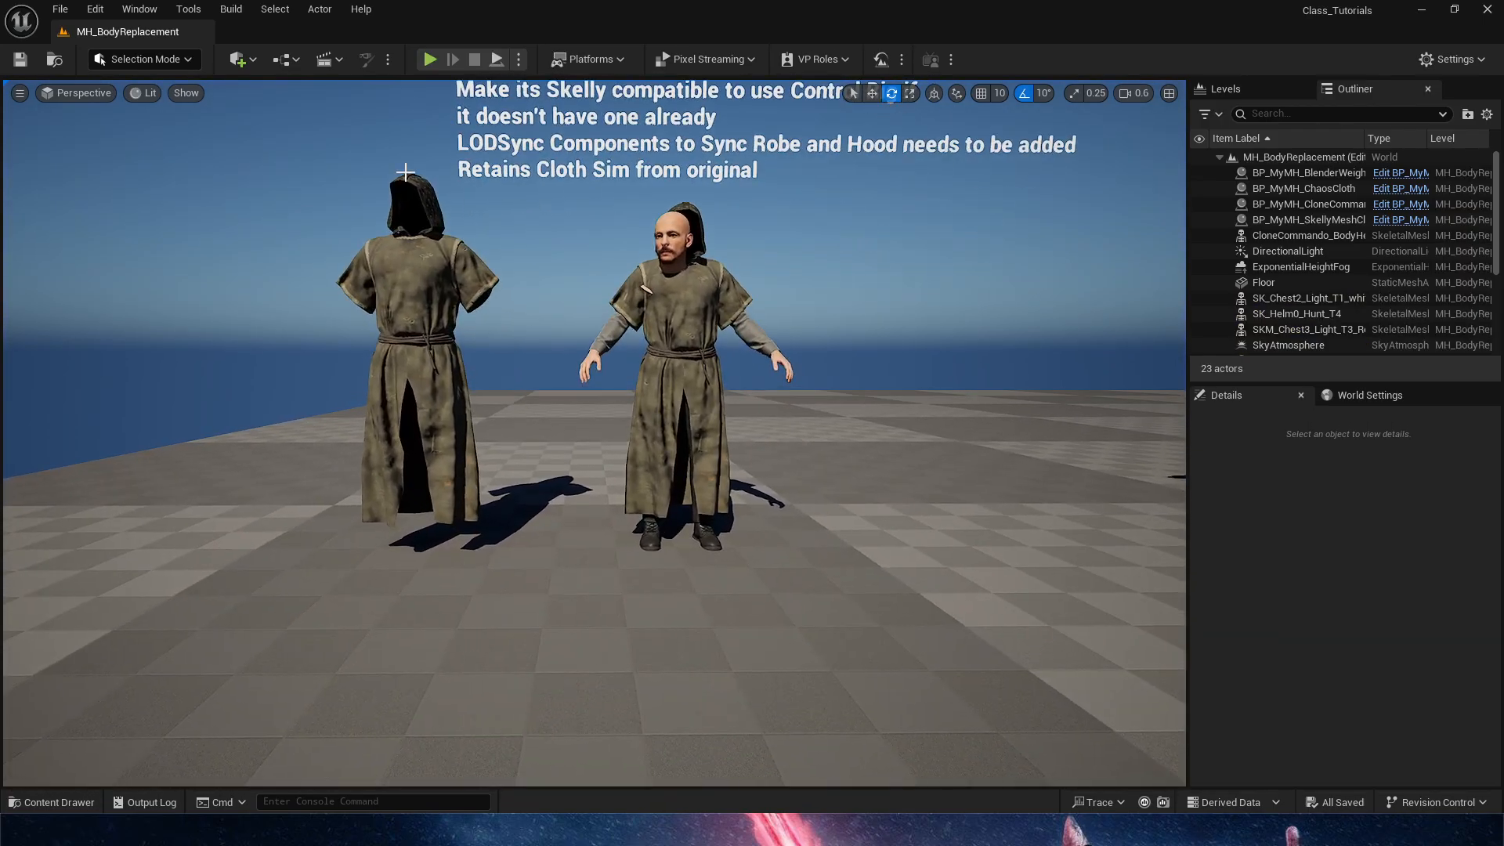
Run the level once more without the sequence to check the cloth, and stop it
{"action": "key", "text": "alt+s"}
{"action": "left_click", "coordinate": [499, 59]}
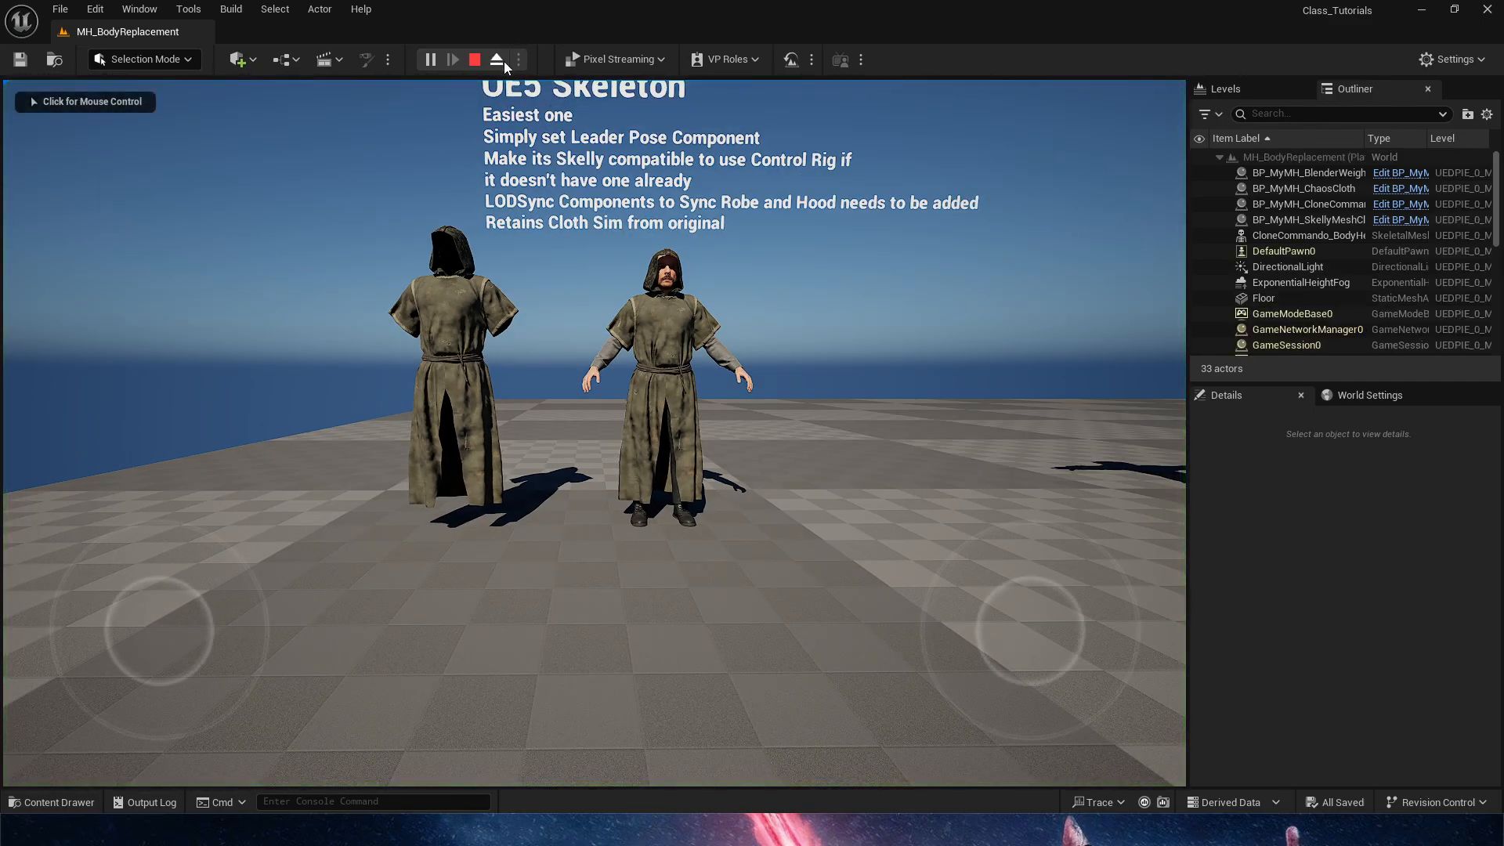
{"action": "left_click", "coordinate": [503, 61]}
{"action": "left_click", "coordinate": [476, 61]}
Move the hooded MetaHuman sideways, farther from the empty robe, and clear the selection
{"action": "right_click_drag", "start_coordinate": [701, 387], "coordinate": [711, 490]}
{"action": "left_click", "coordinate": [711, 415]}
{"action": "key", "text": "w"}
{"action": "left_click_drag", "start_coordinate": [721, 601], "coordinate": [695, 581]}
{"action": "key", "text": "f"}
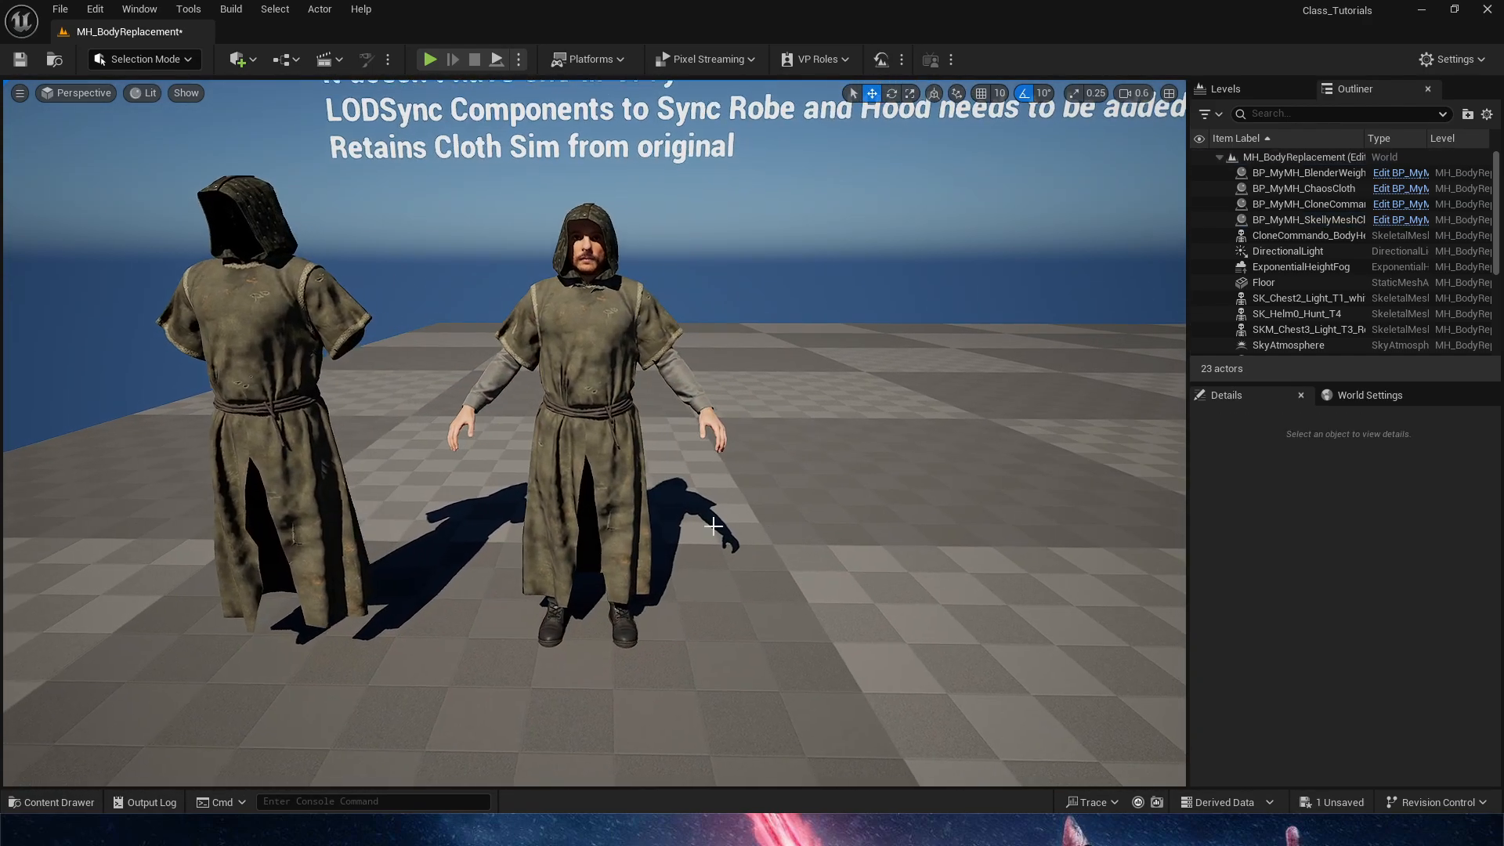
{"action": "left_click_drag", "start_coordinate": [642, 621], "coordinate": [690, 620]}
{"action": "key", "text": "Escape"}
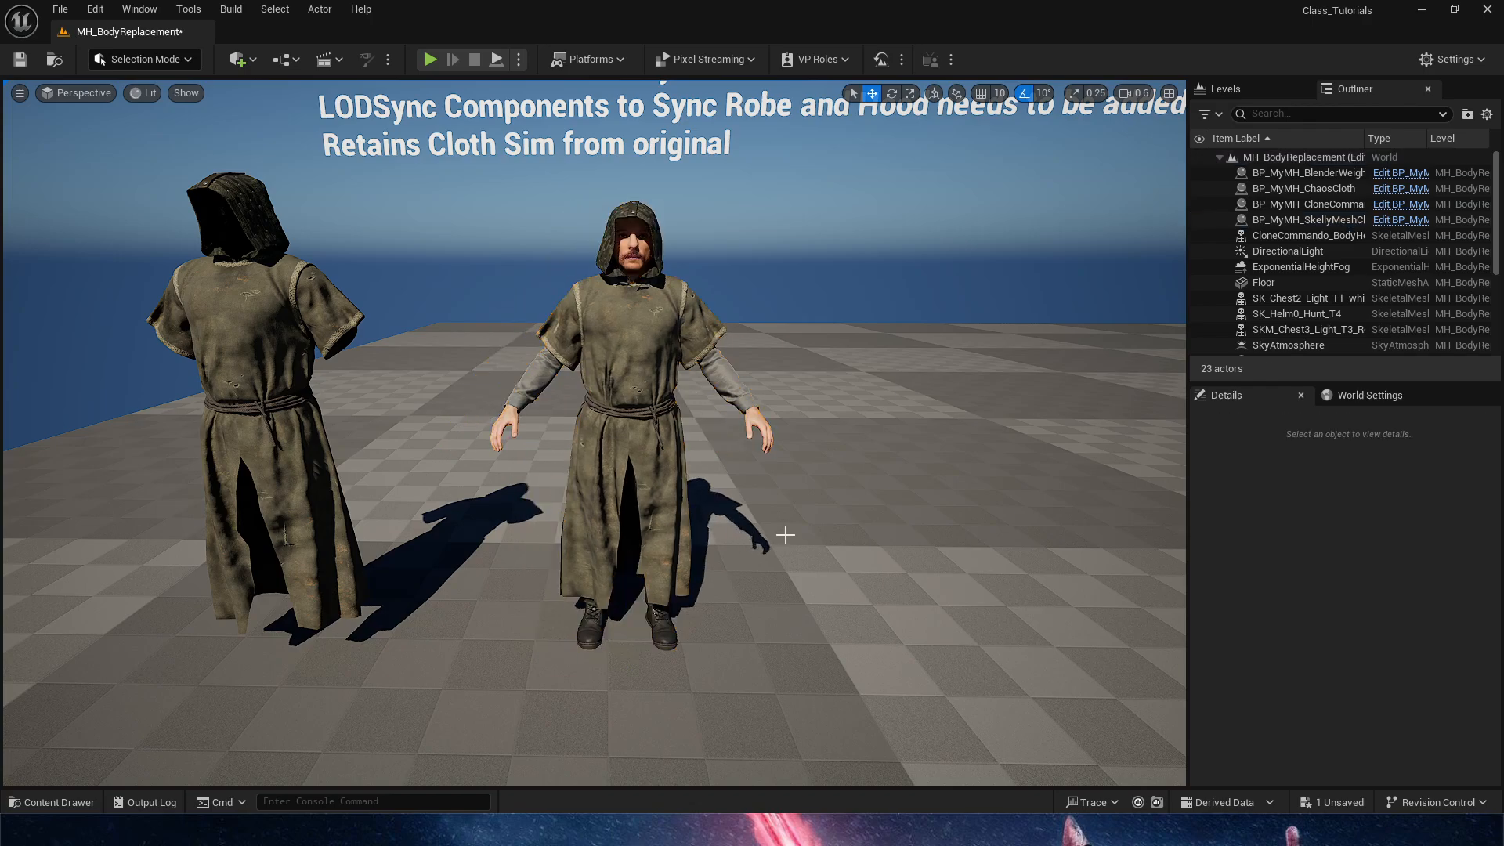
Open the BP_MyMH_SkellyMeshCloth Blueprint of the hooded character for editing
{"action": "right_click_drag", "start_coordinate": [786, 538], "coordinate": [777, 534]}
{"action": "key", "text": "s"}
{"action": "left_click", "coordinate": [1332, 220]}
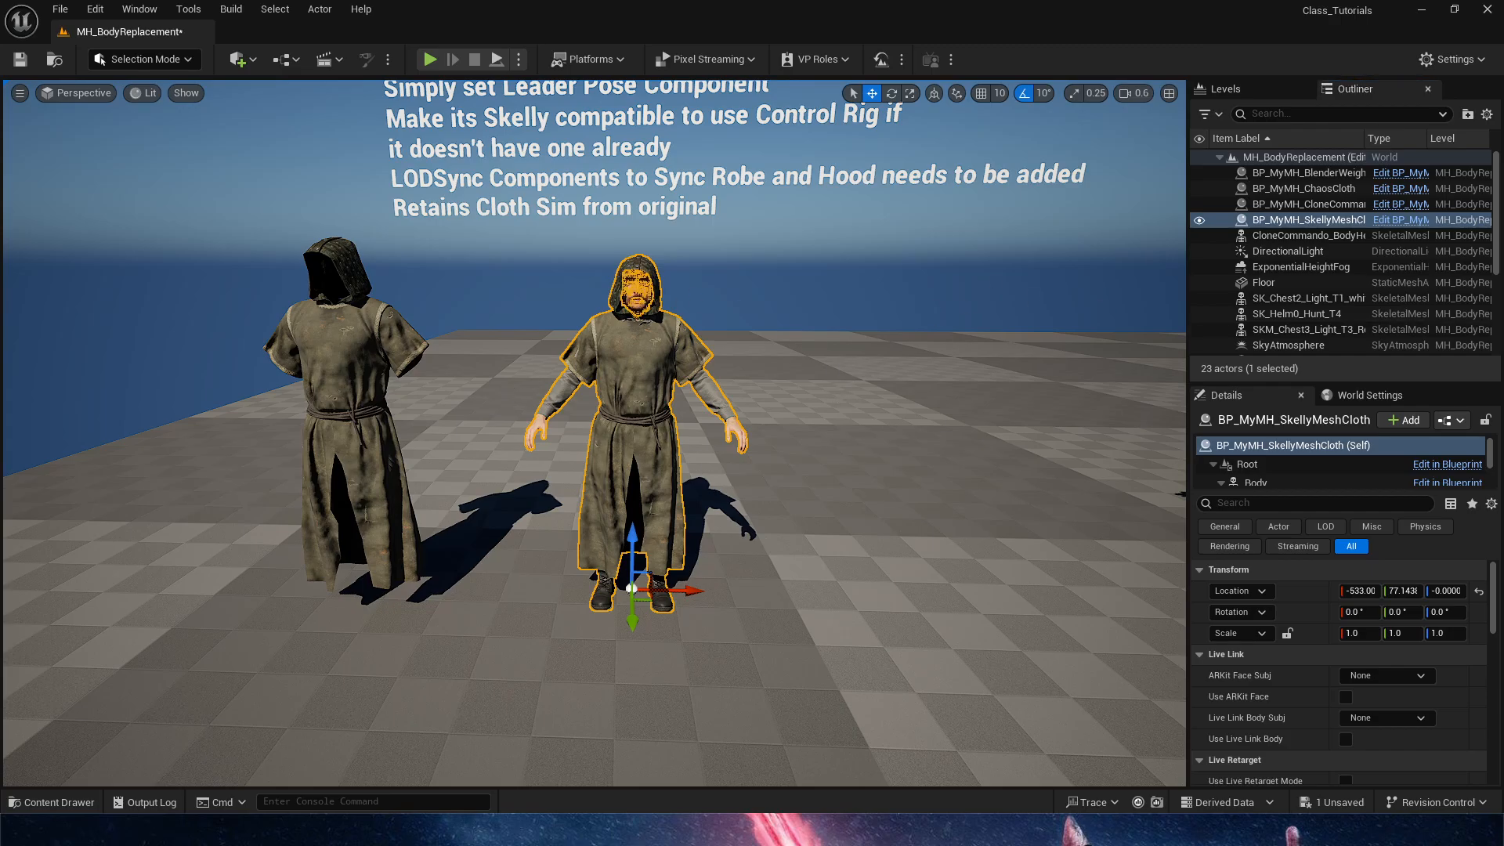
{"action": "left_click_drag", "start_coordinate": [1503, 259], "coordinate": [760, 3]}
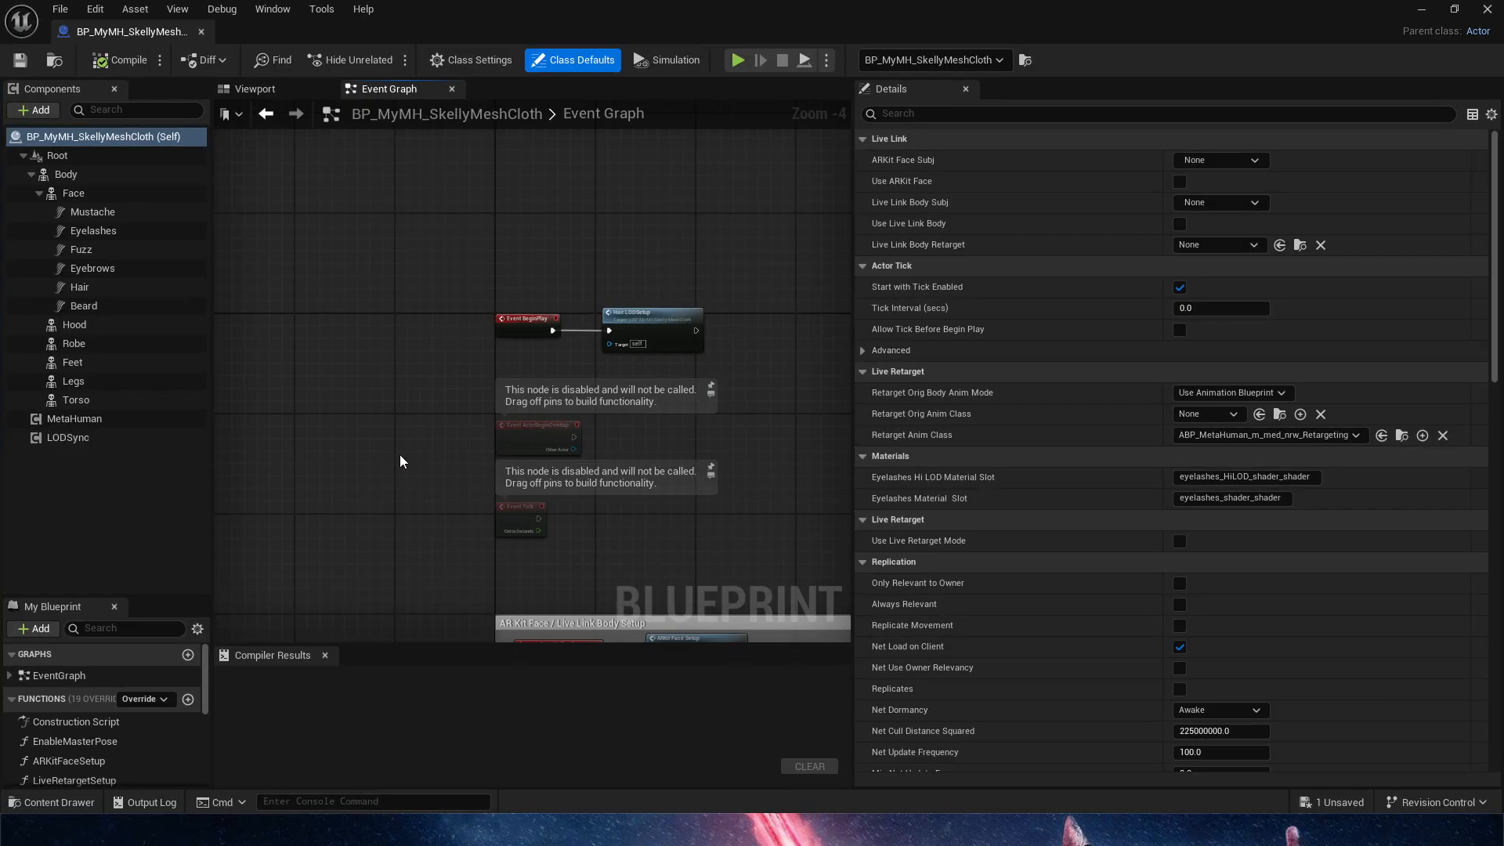
{"action": "right_click_drag", "start_coordinate": [400, 460], "coordinate": [331, 521]}
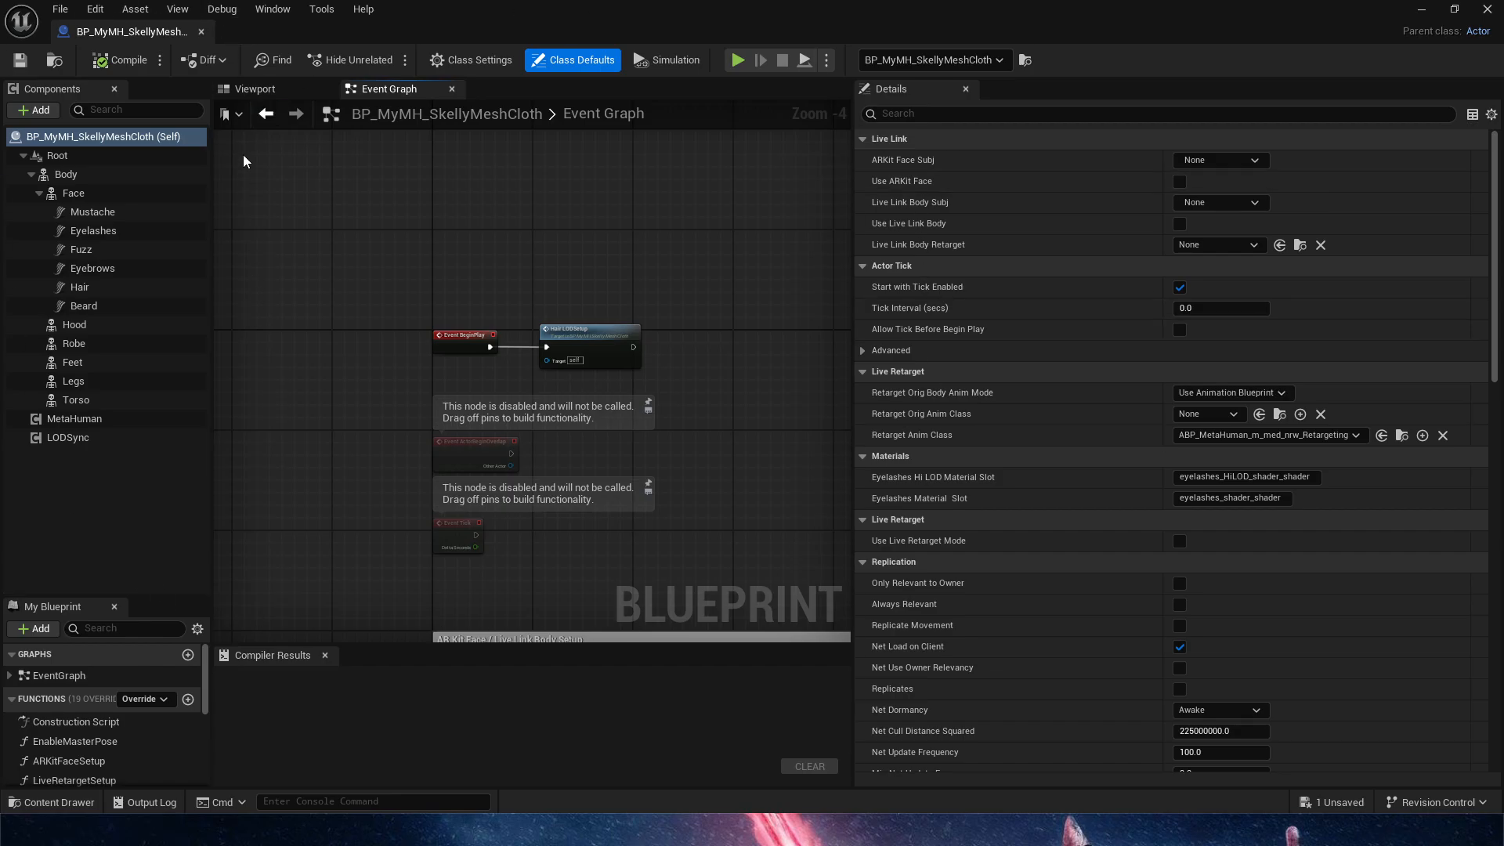
Show the Blueprint's 3D preview and examine the hooded, robed character
{"action": "left_click", "coordinate": [252, 88]}
{"action": "key", "text": "w"}
{"action": "scroll", "coordinate": [532, 357], "scroll_direction": "down", "scroll_amount": 4}
{"action": "right_click_drag", "start_coordinate": [533, 353], "coordinate": [643, 337]}
{"action": "key", "text": "a"}
{"action": "mouse_move", "coordinate": [608, 181]}
{"action": "right_mouse_down"}
{"action": "mouse_move", "coordinate": [610, 228]}
{"action": "mouse_move", "coordinate": [608, 181]}
{"action": "right_mouse_up"}
{"action": "key", "text": "s"}
{"action": "key", "text": "w"}
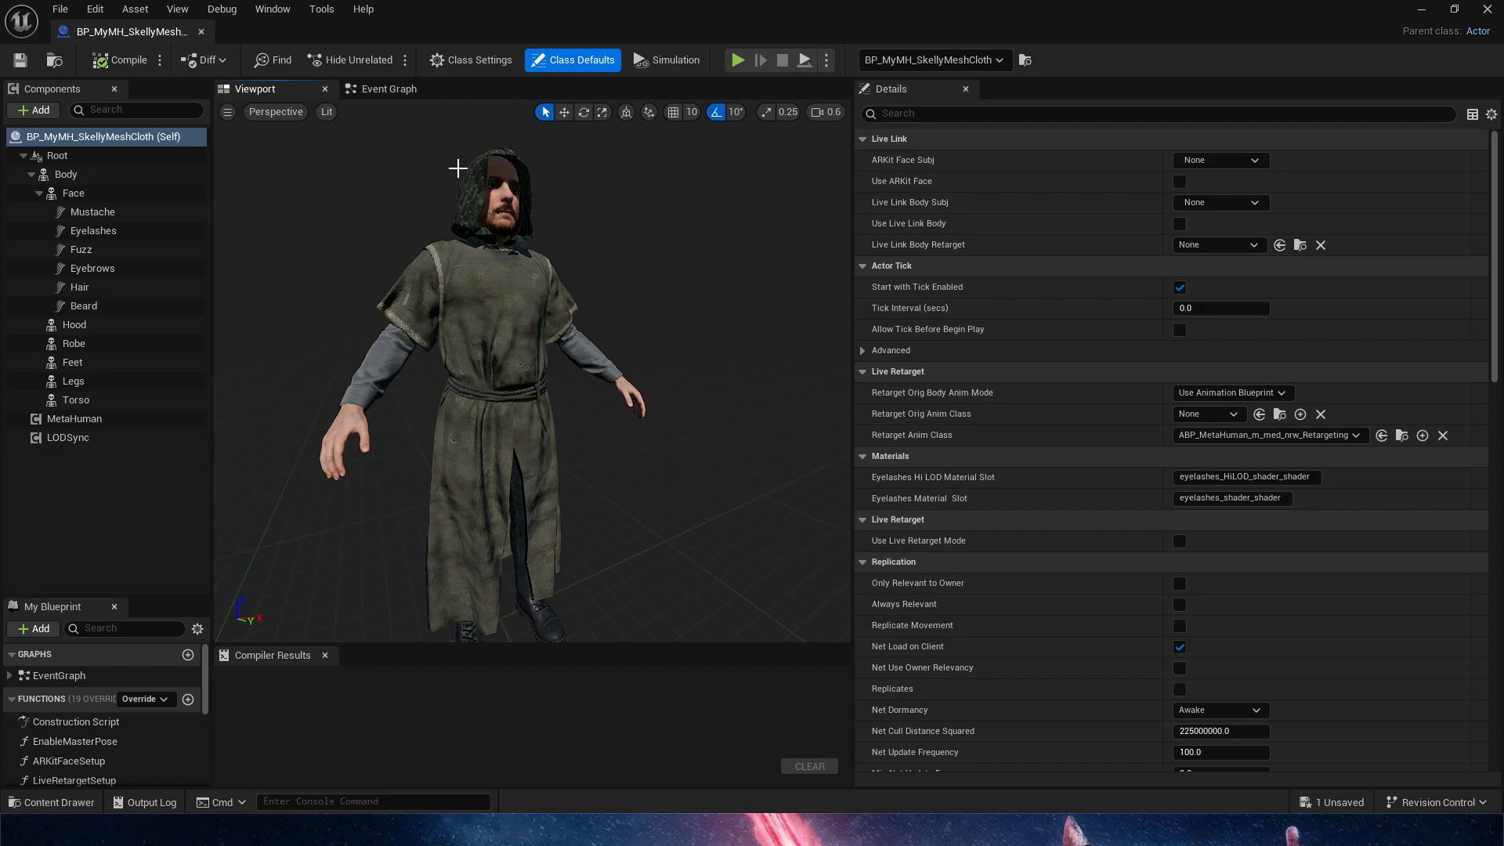
Select the Body component and examine which parts of the character it covers
{"action": "left_click", "coordinate": [107, 170]}
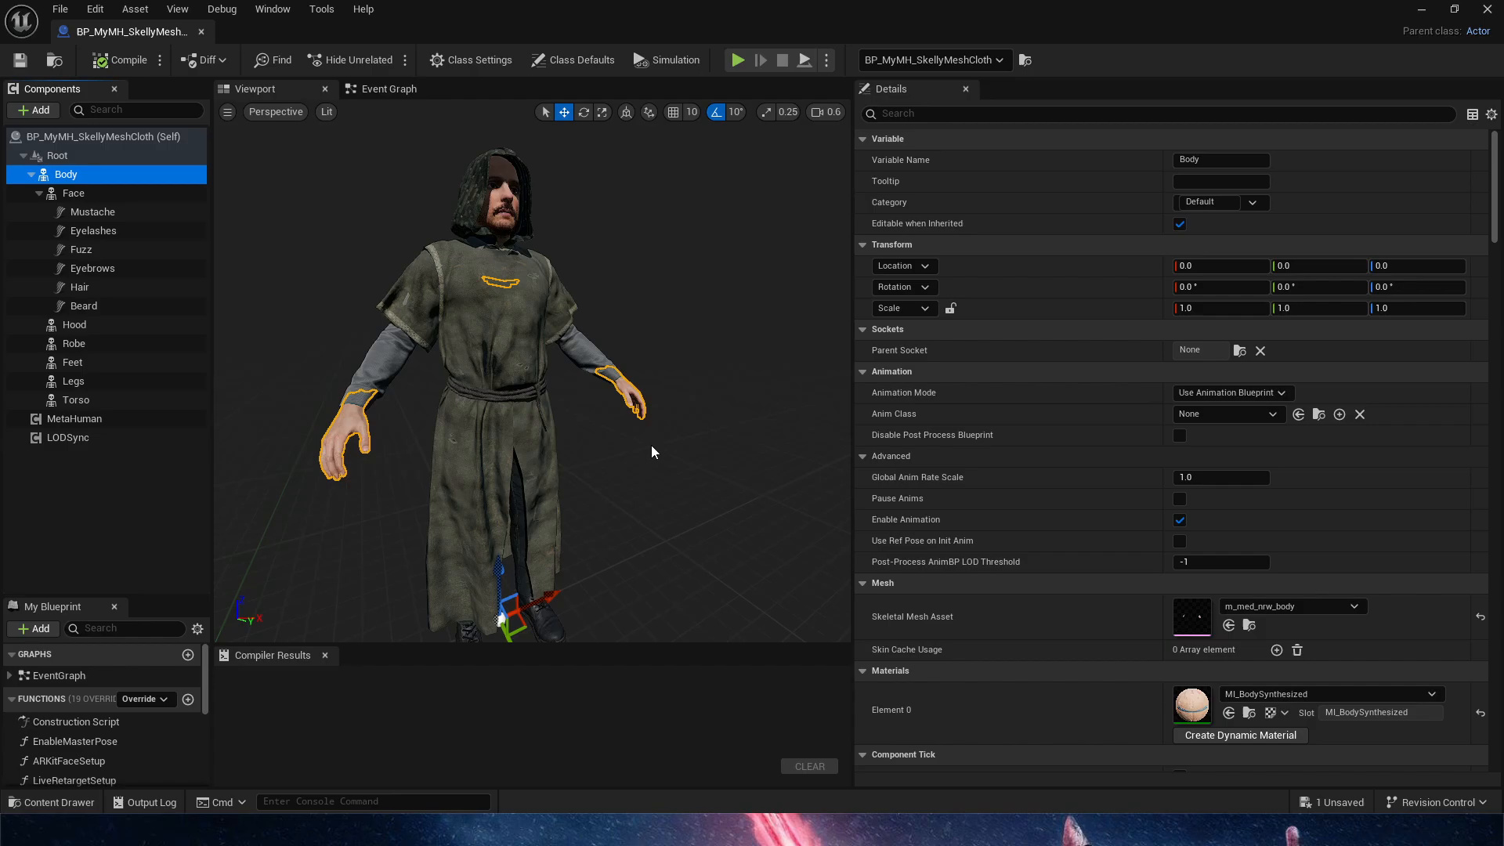
{"action": "mouse_move", "coordinate": [393, 439]}
{"action": "right_mouse_down"}
{"action": "mouse_move", "coordinate": [384, 458]}
{"action": "mouse_move", "coordinate": [393, 439]}
{"action": "right_mouse_up"}
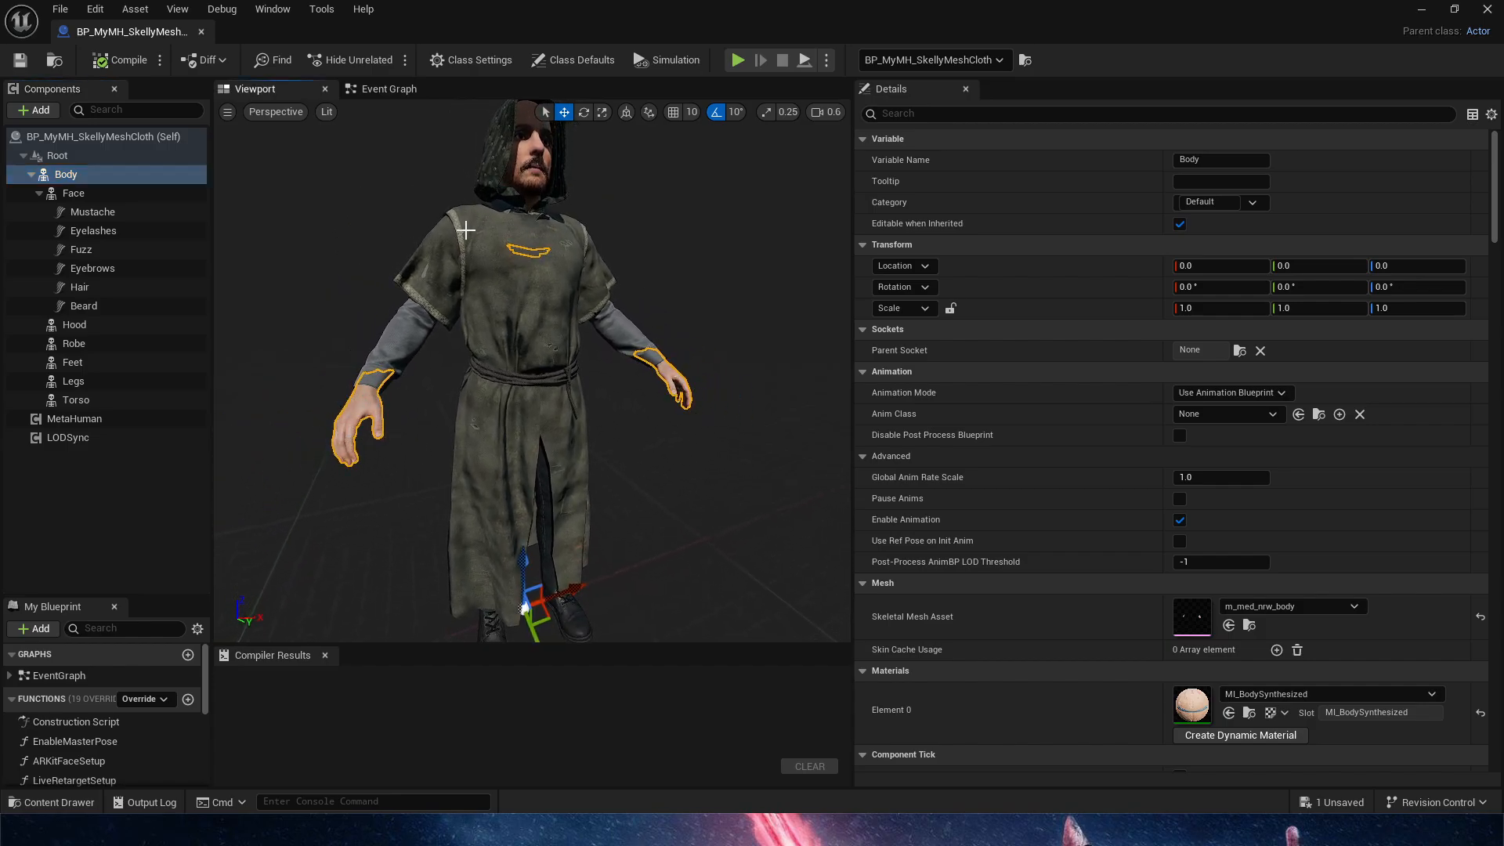
{"action": "right_click_drag", "start_coordinate": [688, 483], "coordinate": [682, 485]}
{"action": "left_click_drag", "start_coordinate": [682, 485], "coordinate": [681, 524]}
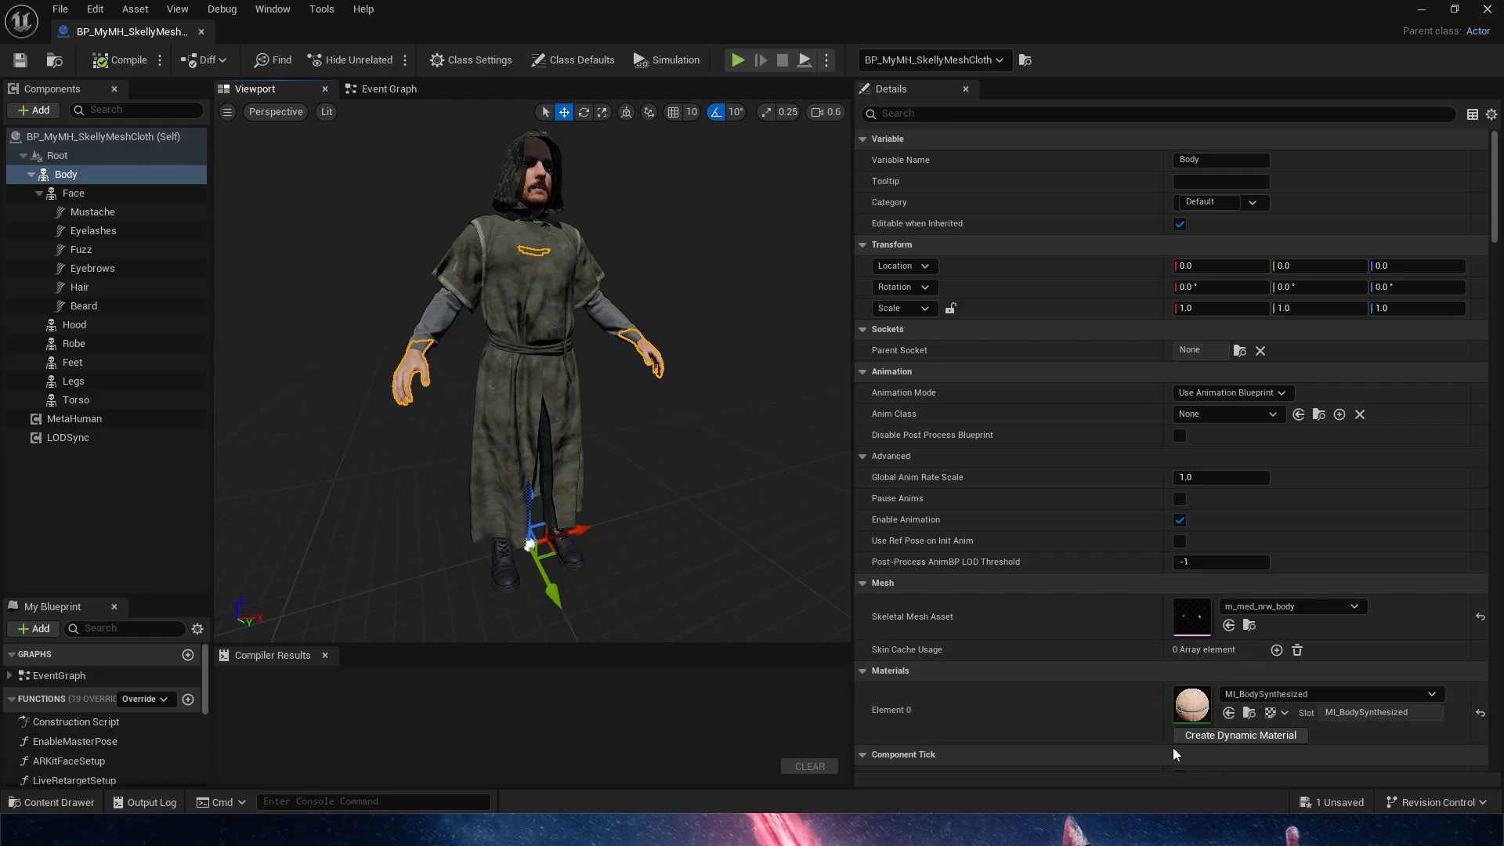
Filter the component details by "visi", compare the visibility settings of Body and Hood, and clear the filter
{"action": "left_click", "coordinate": [1023, 114]}
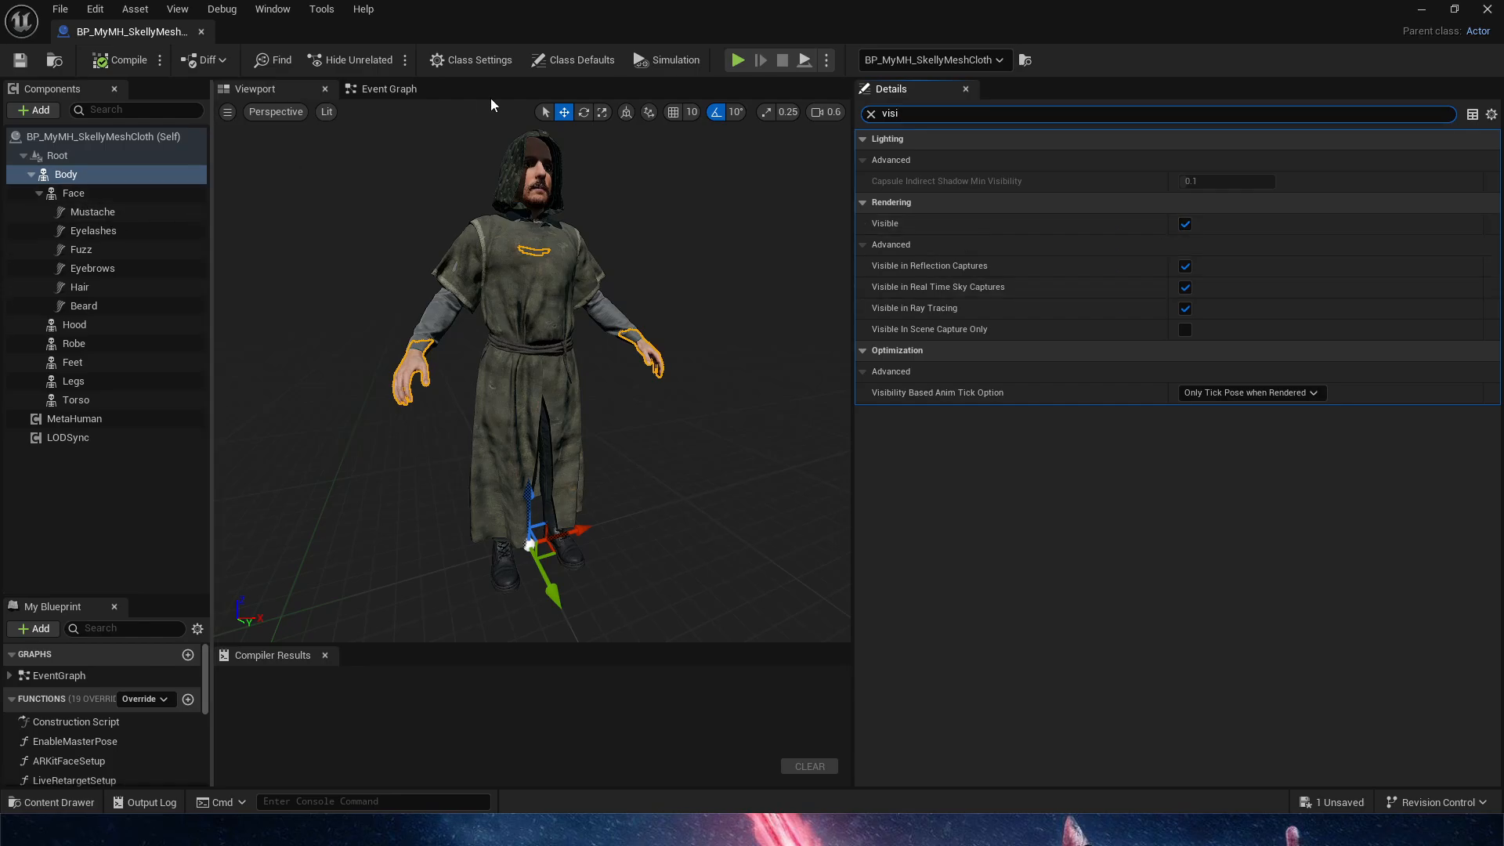
{"action": "left_click", "coordinate": [119, 176]}
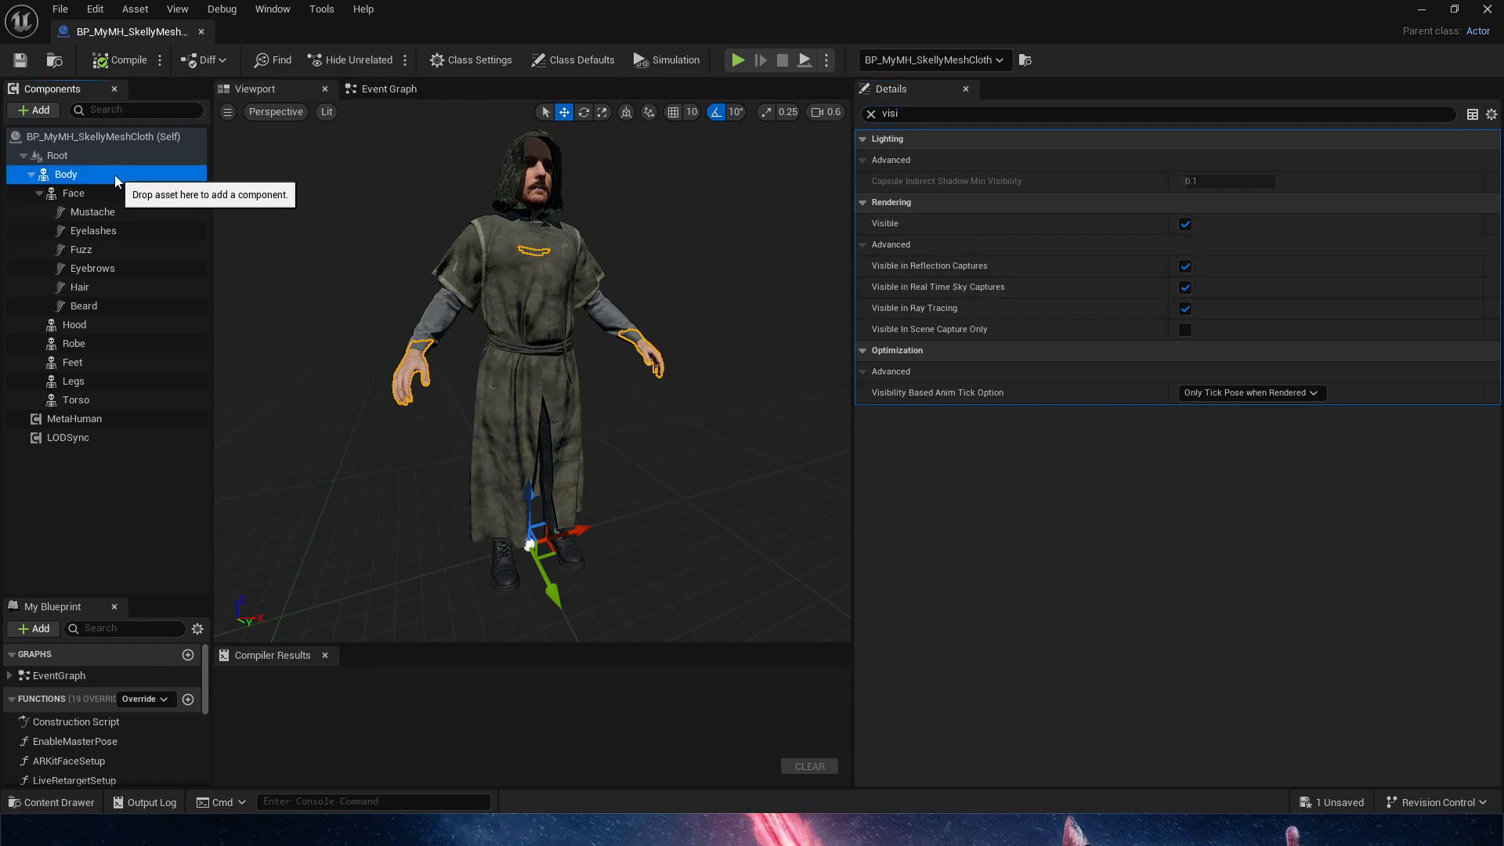
{"action": "left_click", "coordinate": [111, 325]}
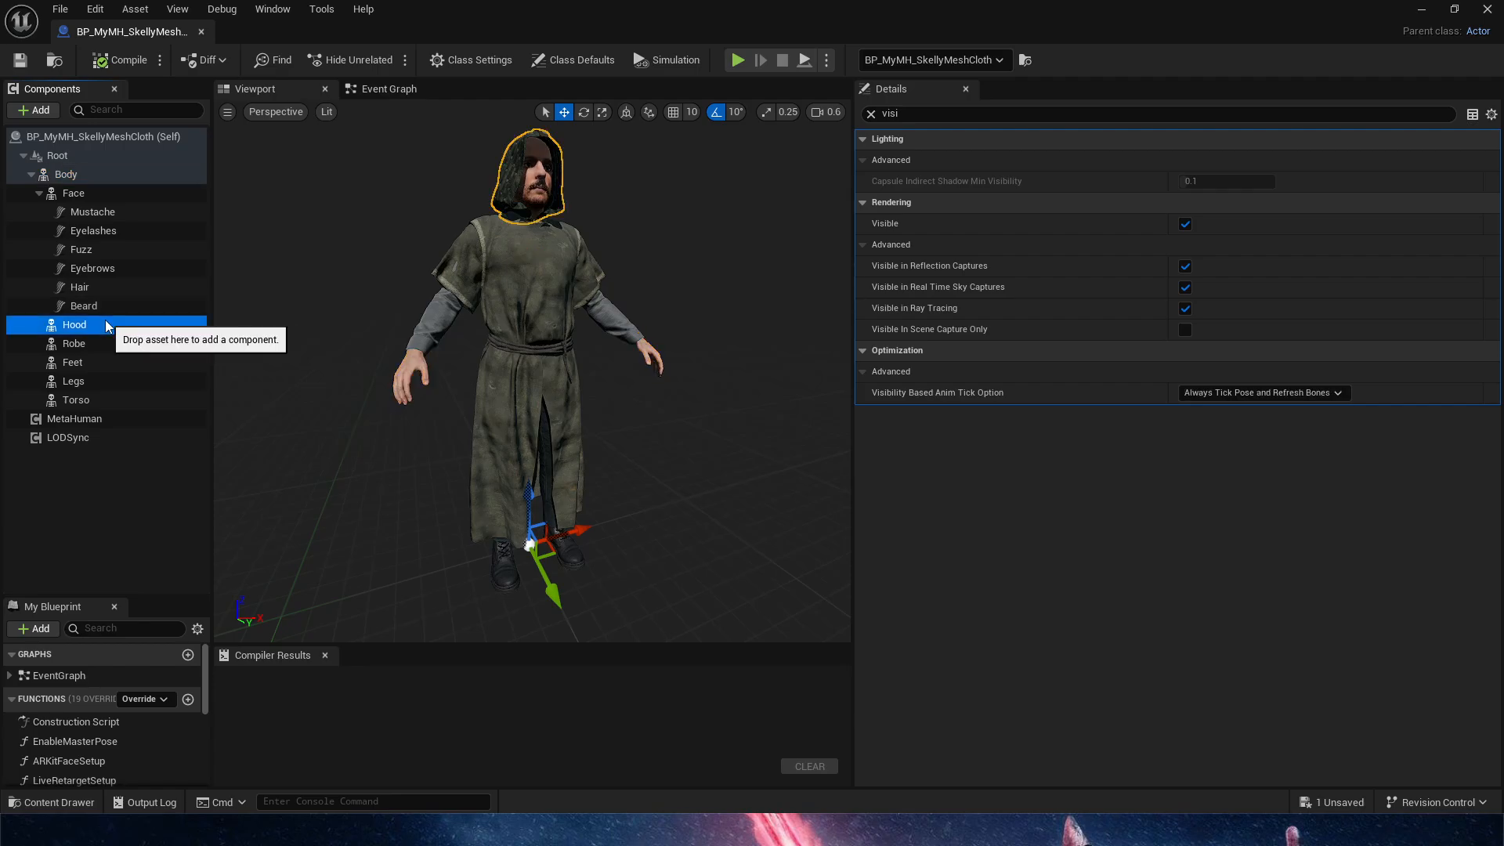
{"action": "left_click", "coordinate": [871, 113]}
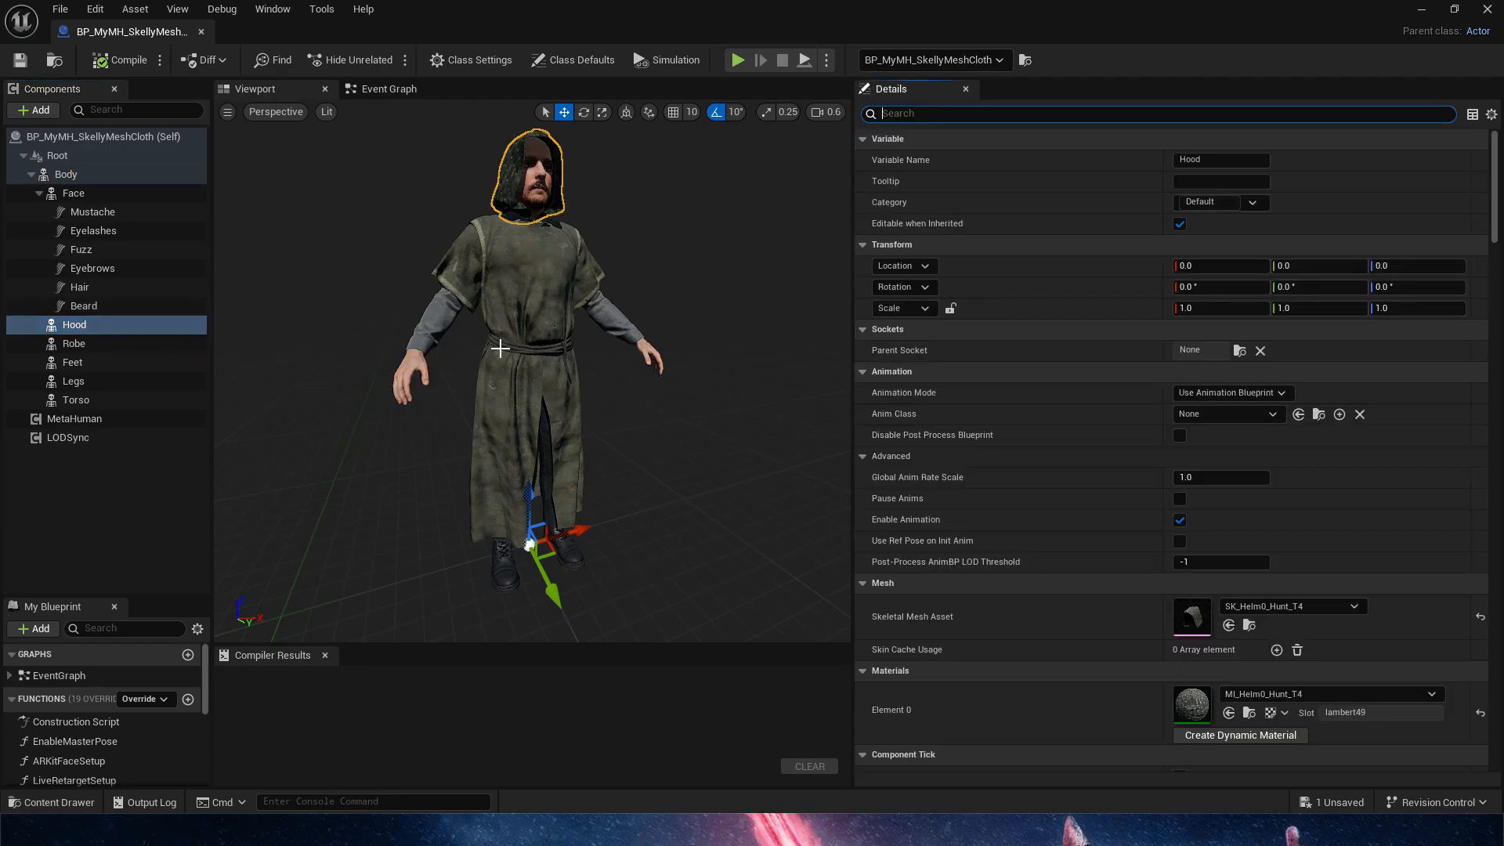
Add a Skeletal Mesh component under the Robe component, keeping its default name
{"action": "left_click", "coordinate": [129, 344]}
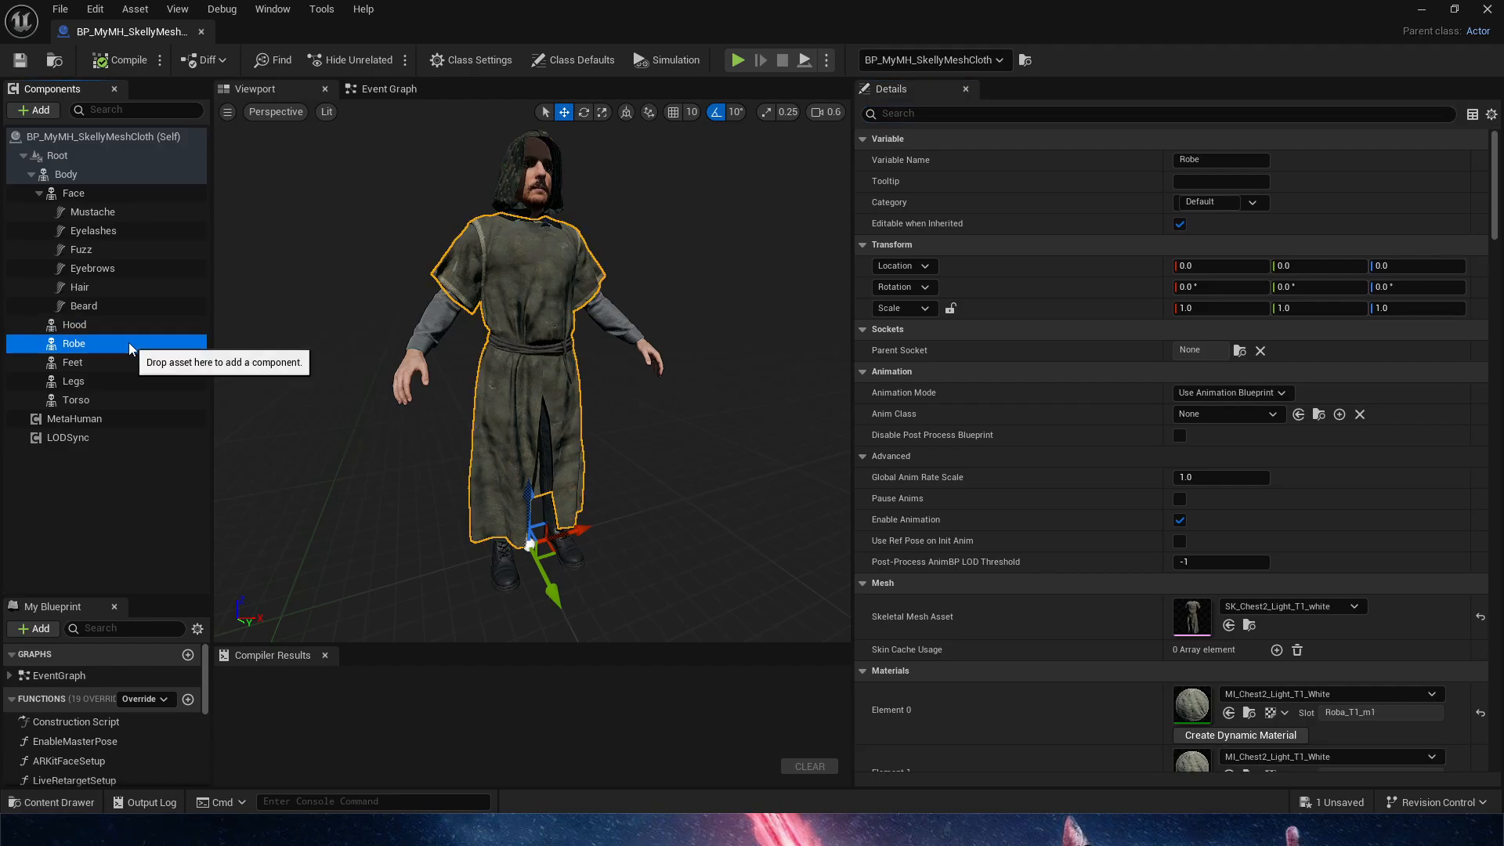
{"action": "left_click", "coordinate": [41, 110]}
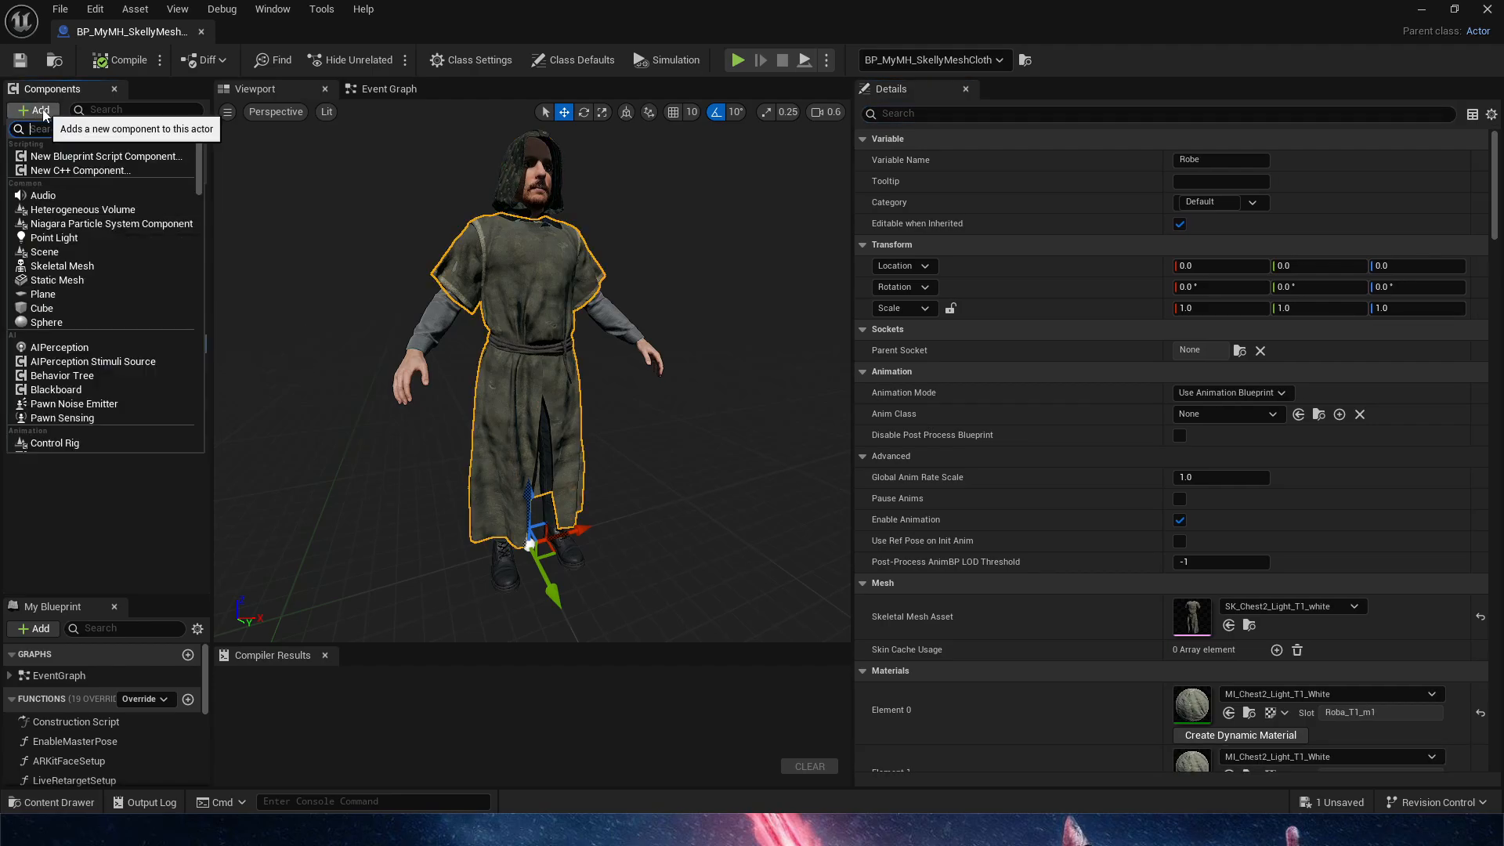
{"action": "type", "text": "skele"}
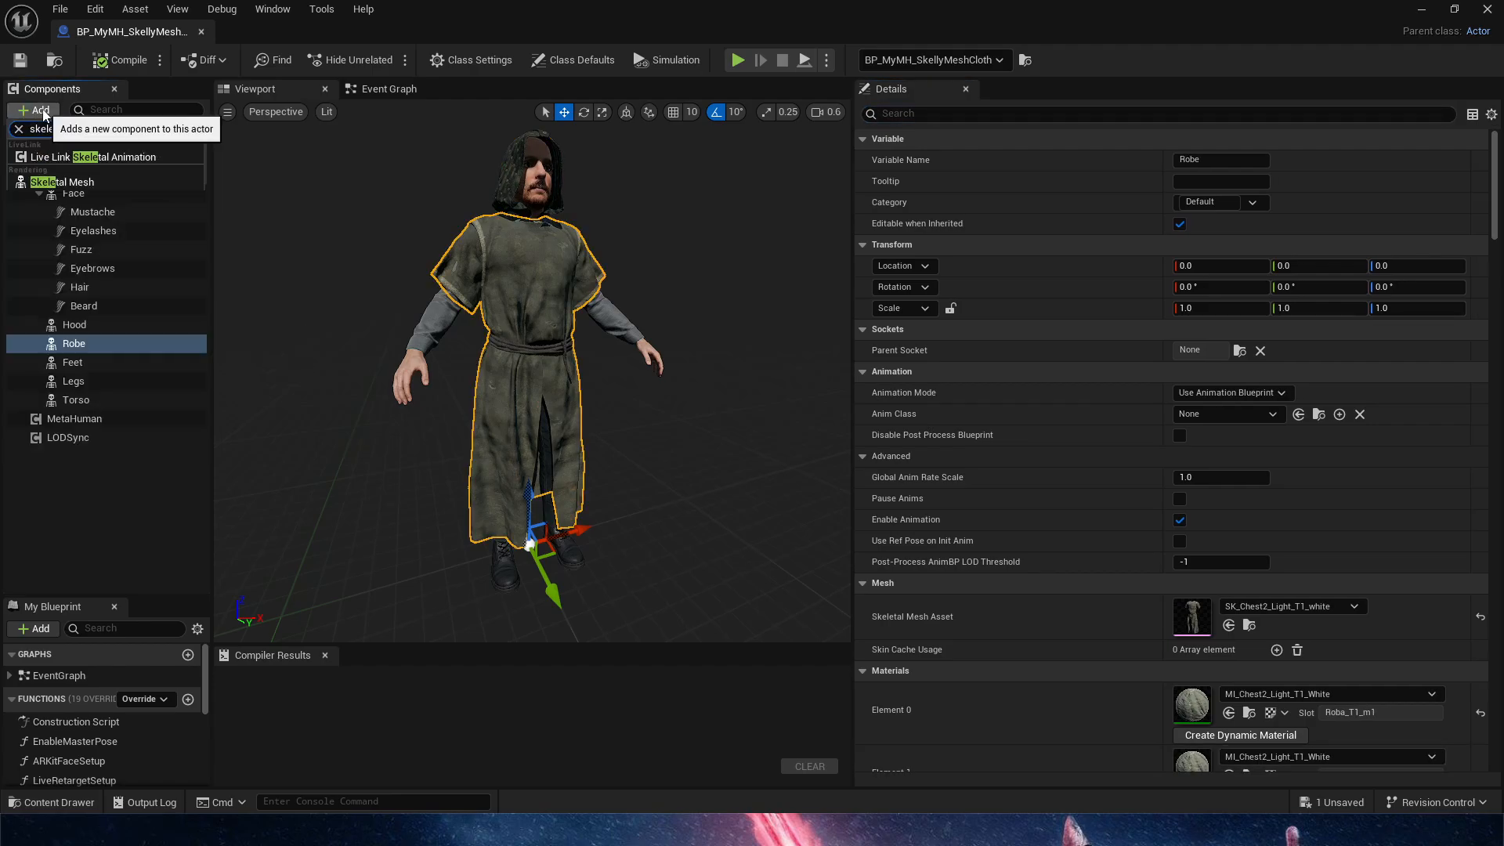
{"action": "left_click", "coordinate": [118, 183]}
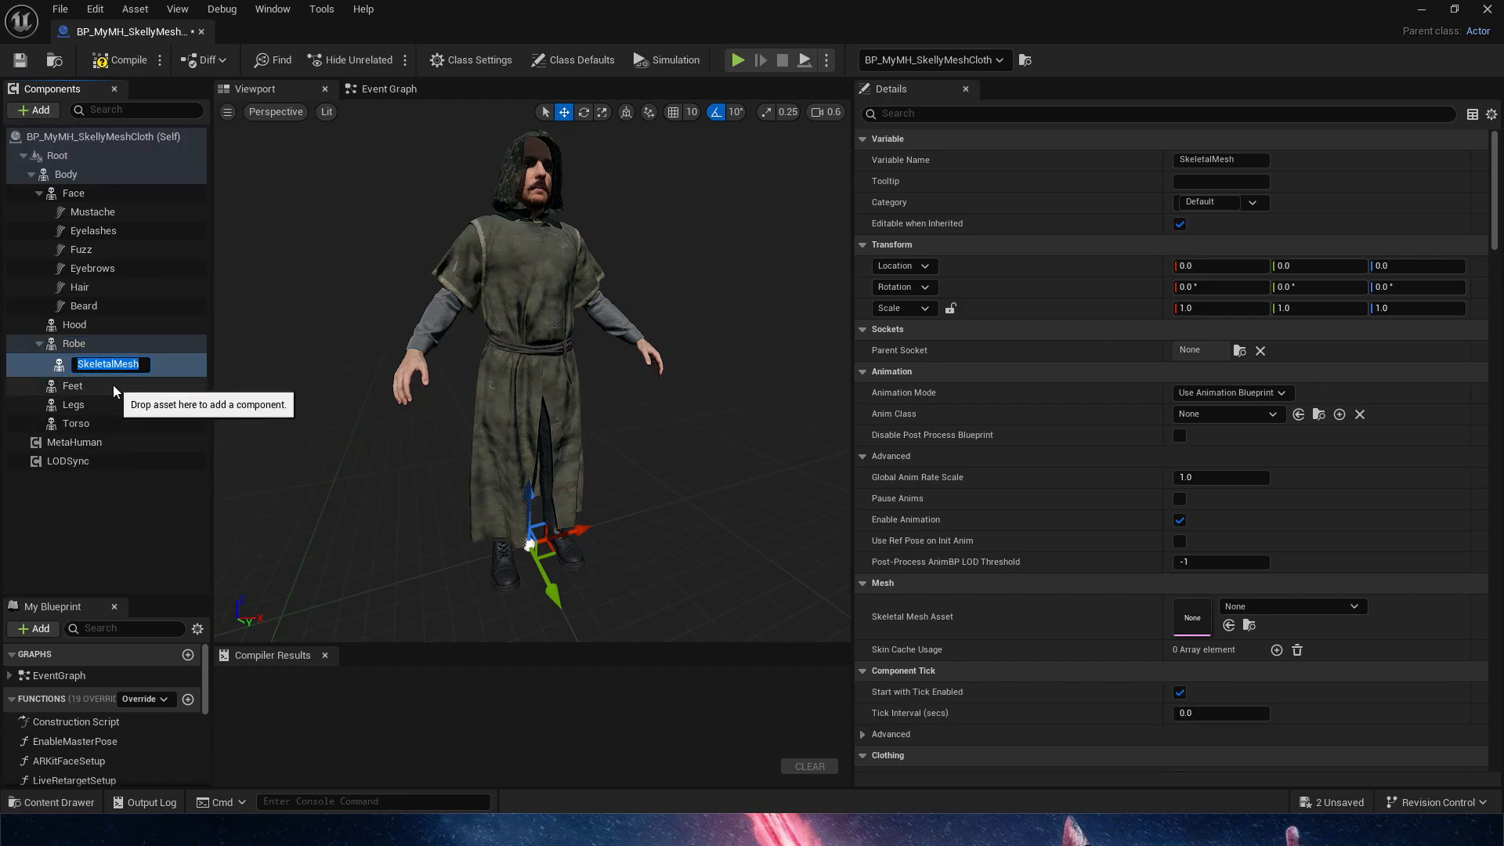
{"action": "left_click", "coordinate": [87, 504]}
Delete the original Robe component and rename the new skeletal mesh component as Robe_2
{"action": "left_click", "coordinate": [78, 343]}
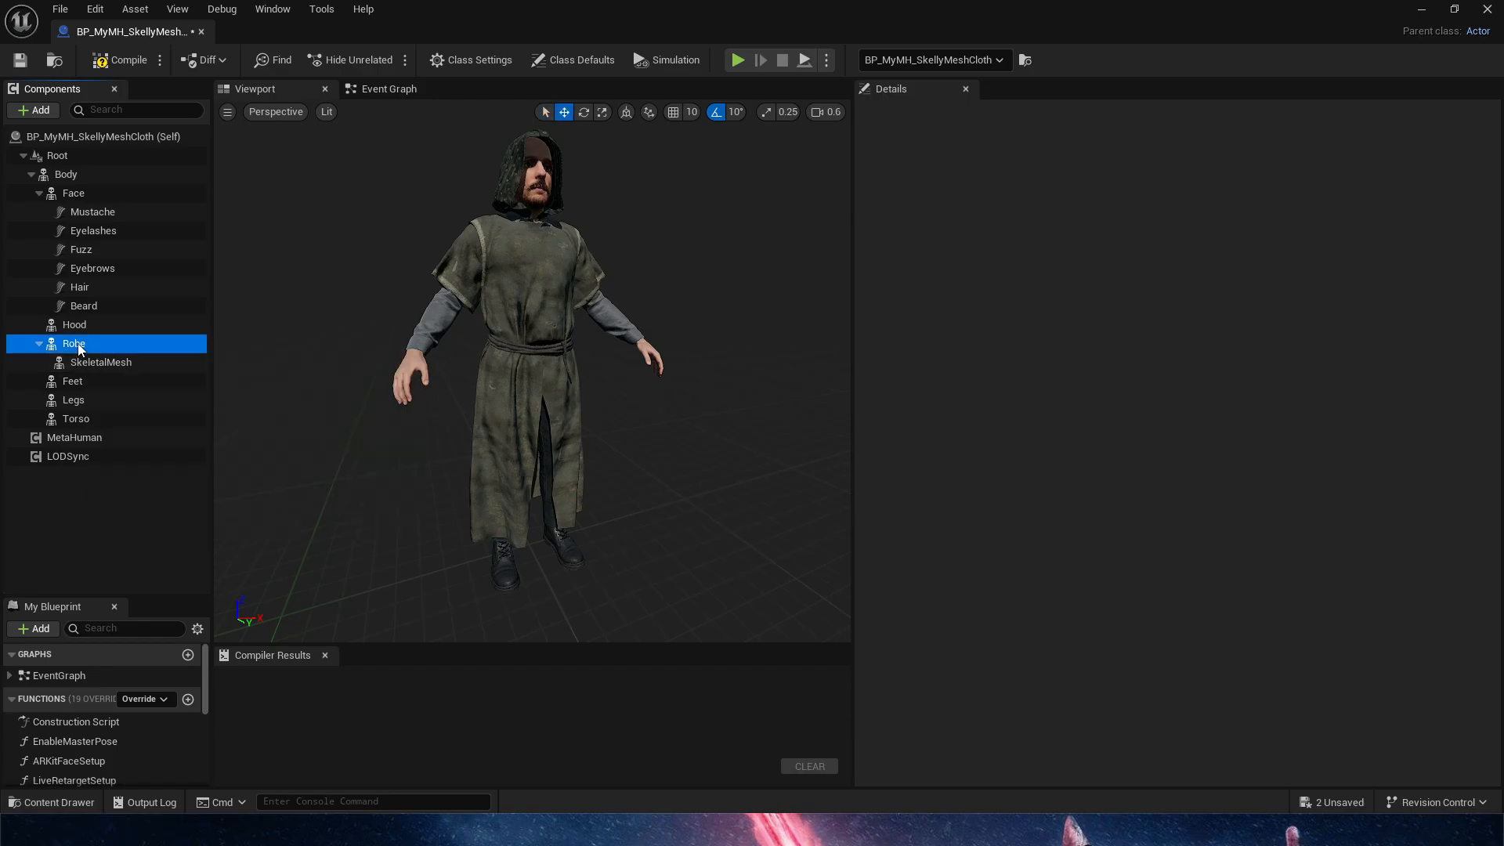
{"action": "key", "text": "Delete"}
{"action": "left_click", "coordinate": [82, 345]}
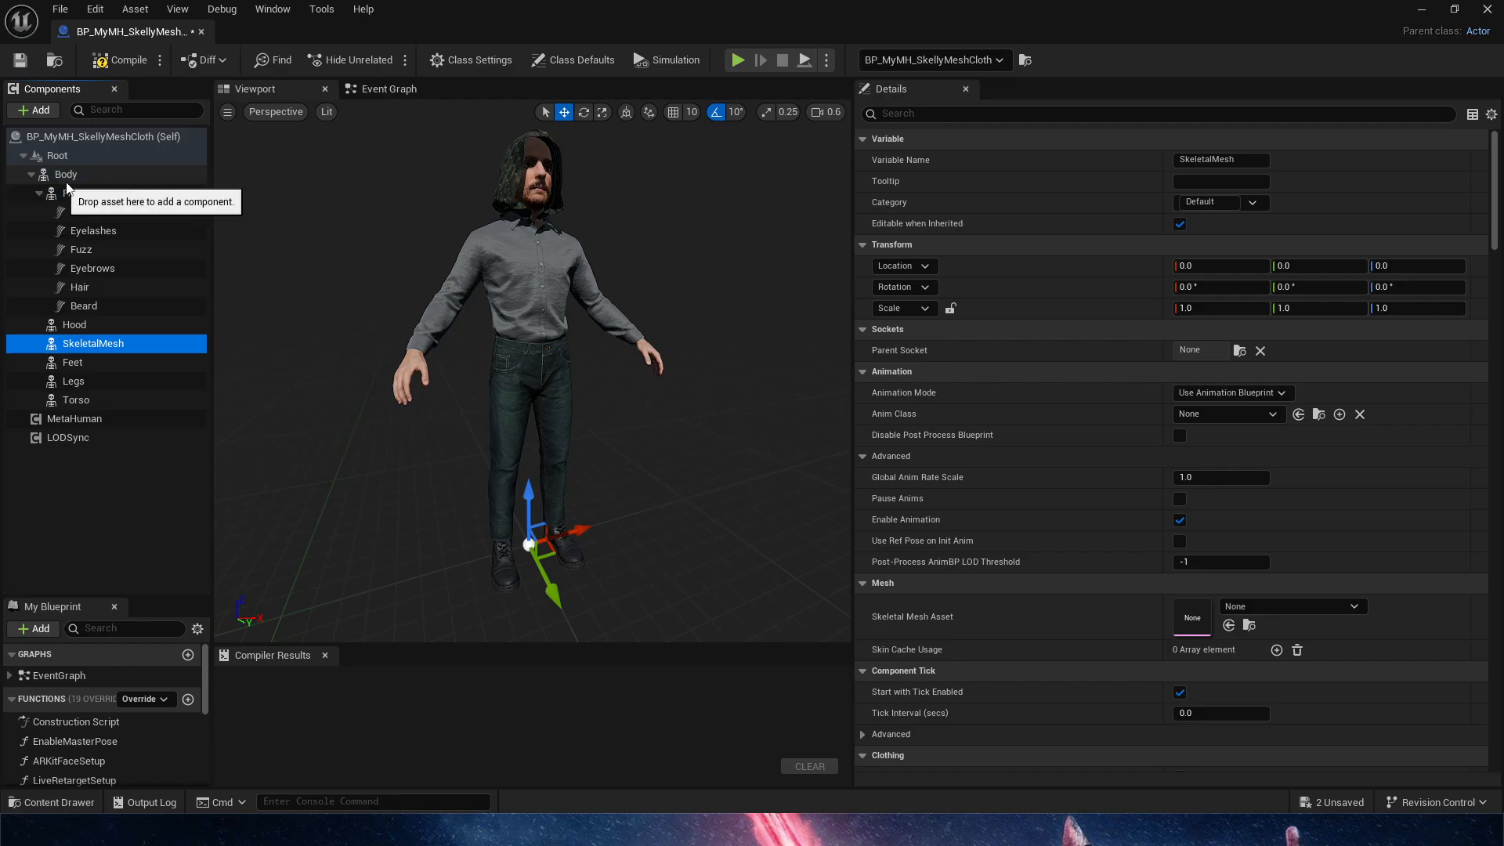
{"action": "key", "text": "F2"}
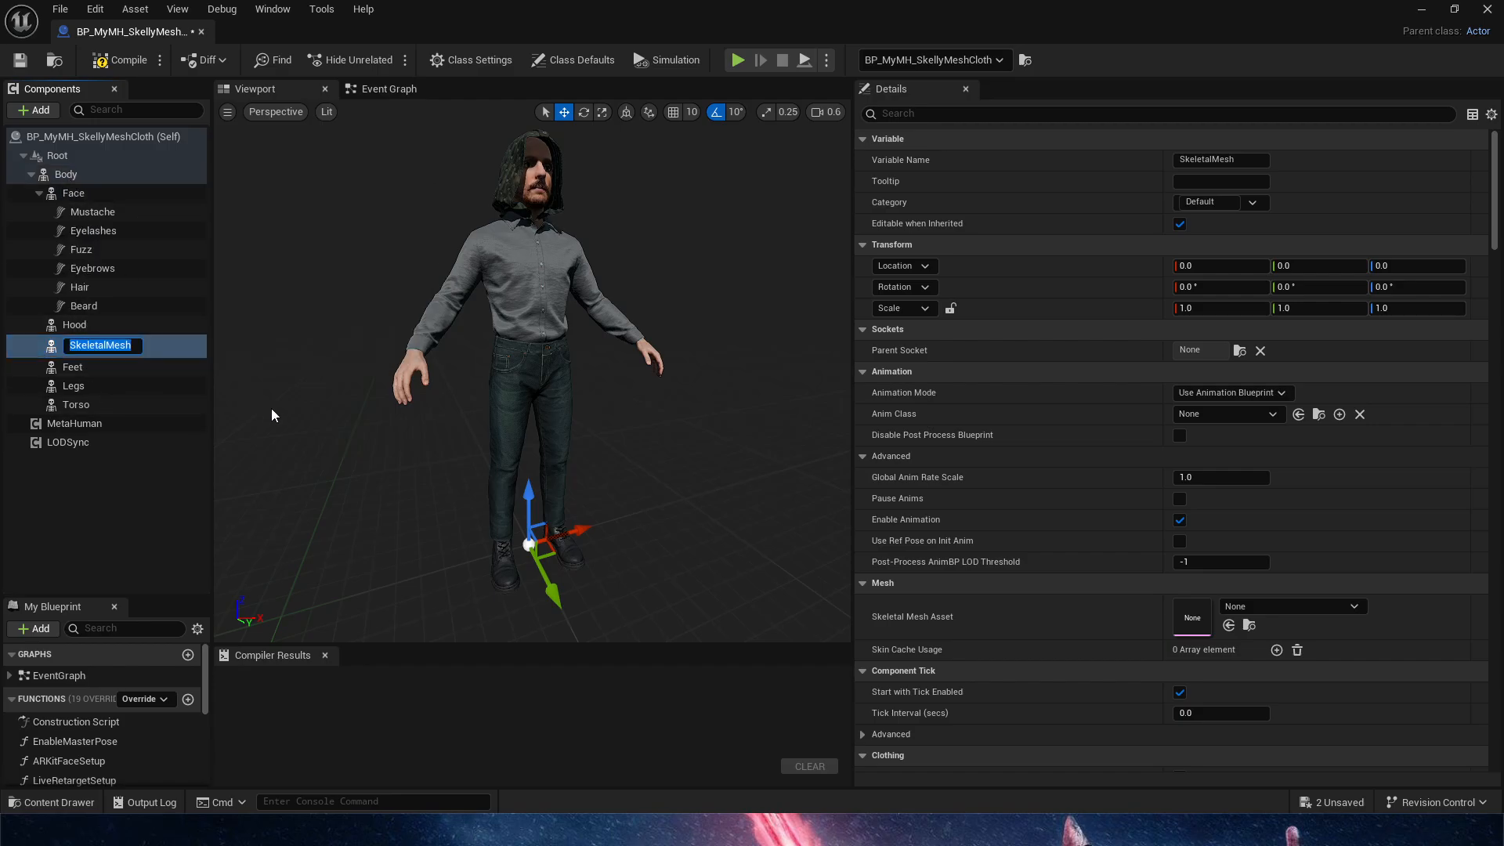
{"action": "type", "text": "Robe_2"}
{"action": "key", "text": "Return"}
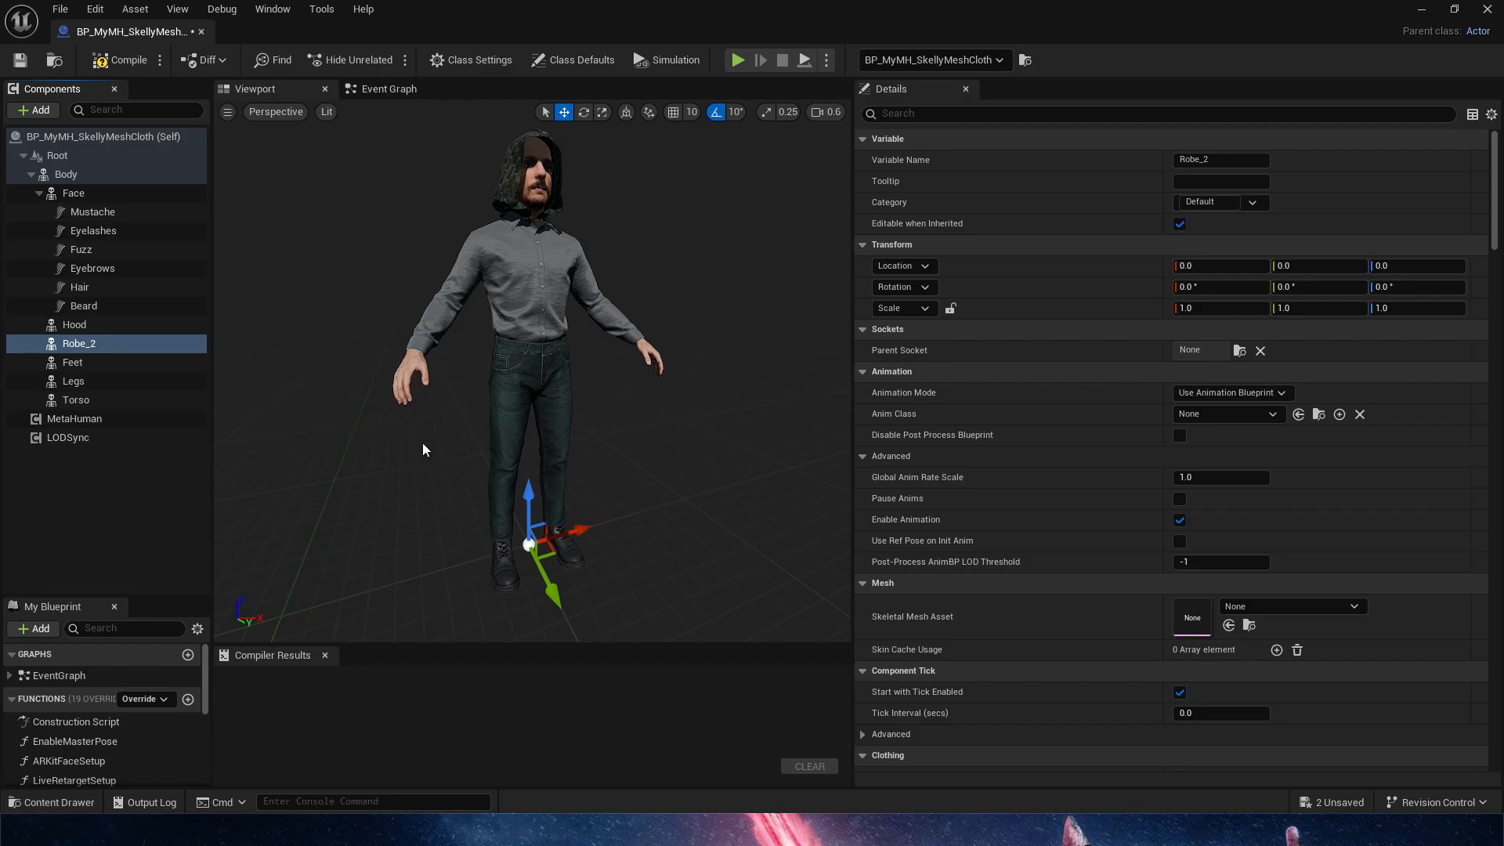
Search the skeletal mesh assets for "robe" and assign SK_Chest2_Light_T1_red to the Robe_2 component
{"action": "left_click", "coordinate": [1258, 607]}
{"action": "type", "text": "robe"}
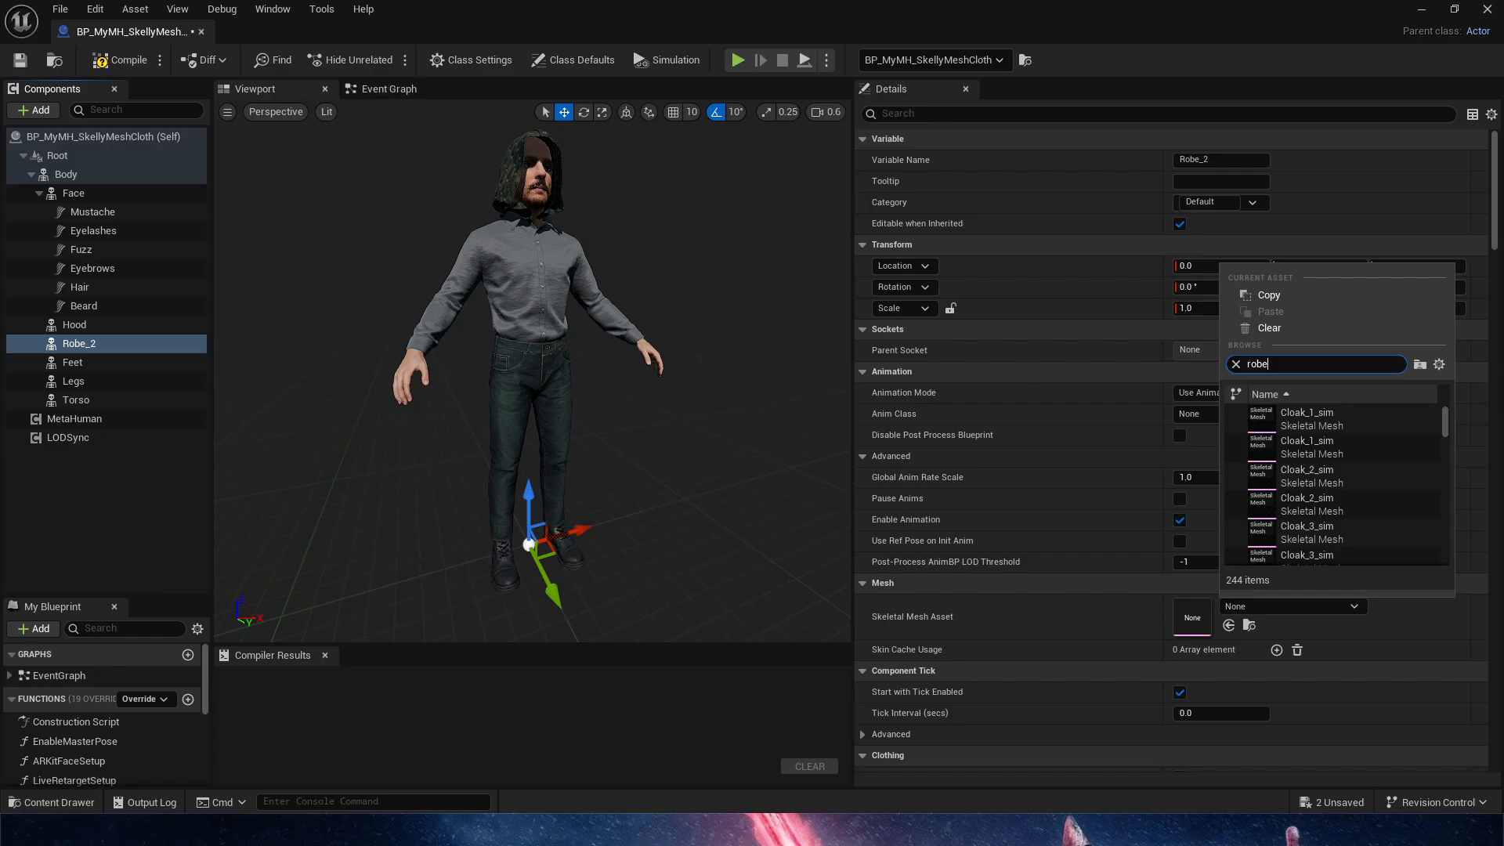
{"action": "left_click_drag", "start_coordinate": [1444, 428], "coordinate": [1454, 534]}
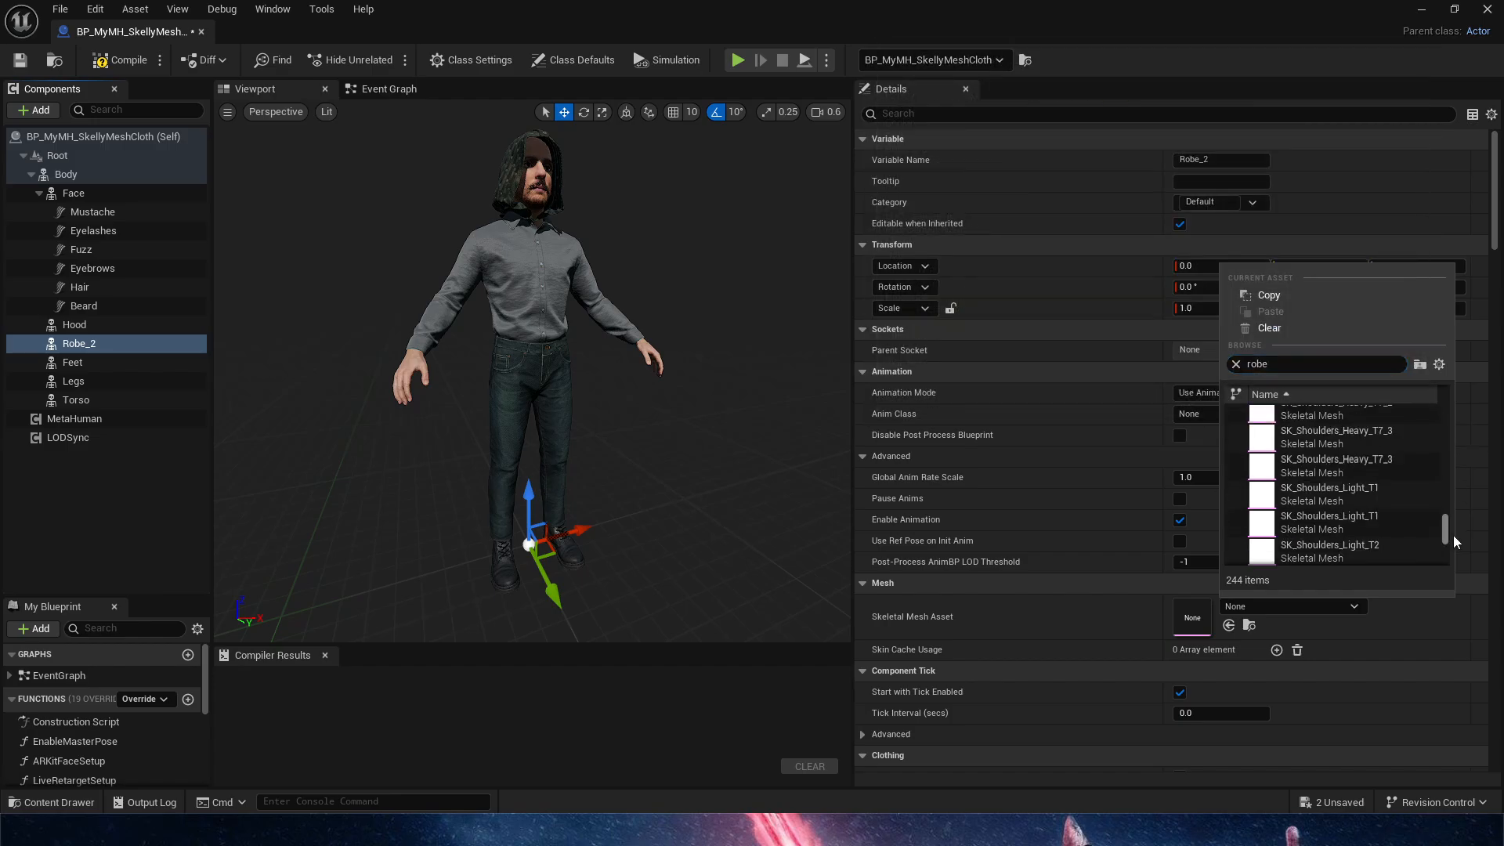
{"action": "scroll", "coordinate": [1415, 508], "scroll_direction": "up", "scroll_amount": 16}
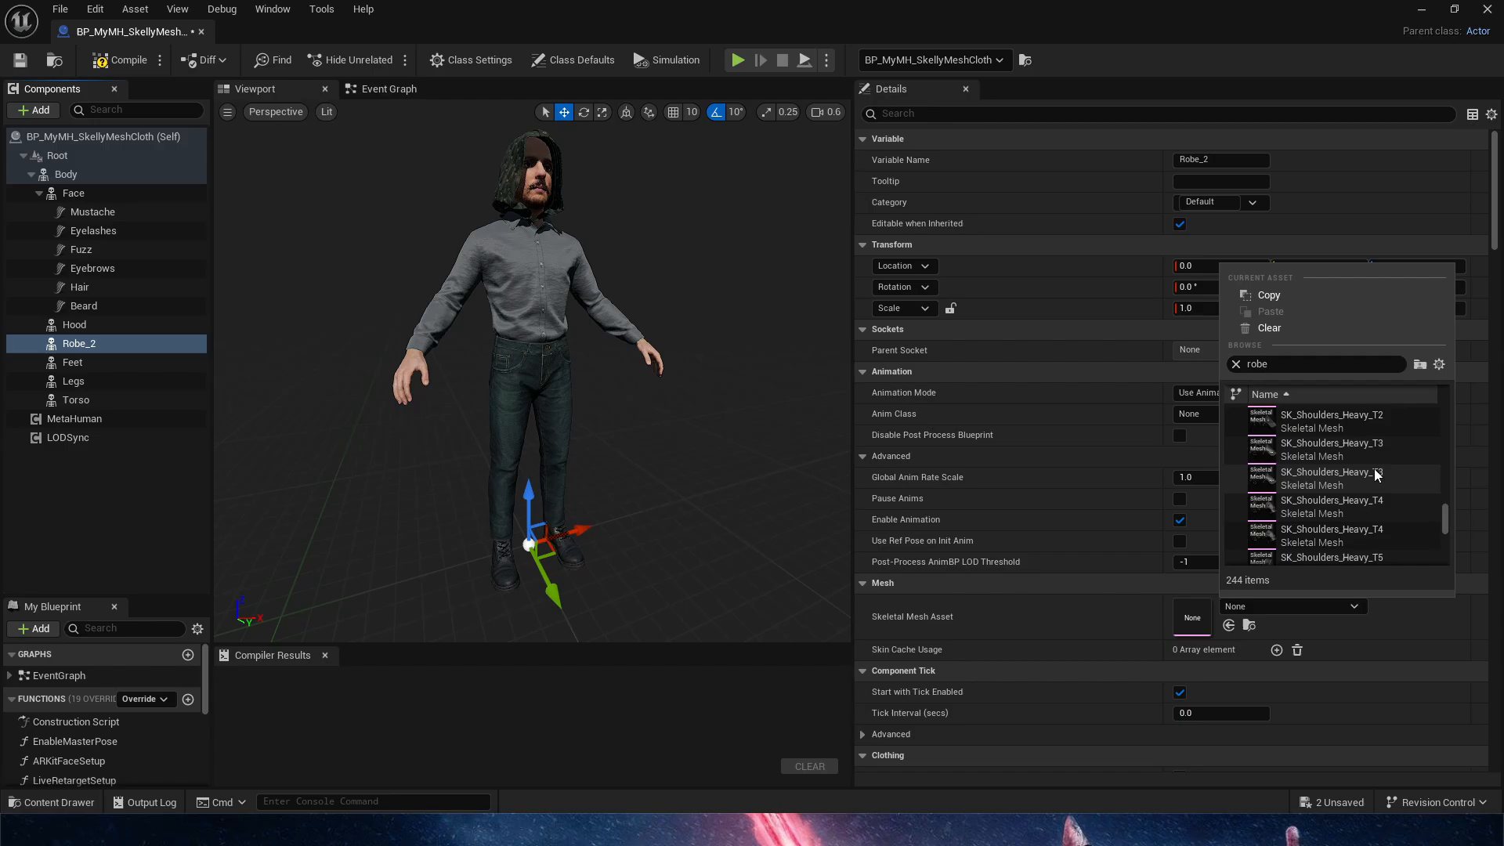
{"action": "scroll", "coordinate": [1376, 483], "scroll_direction": "up", "scroll_amount": 5}
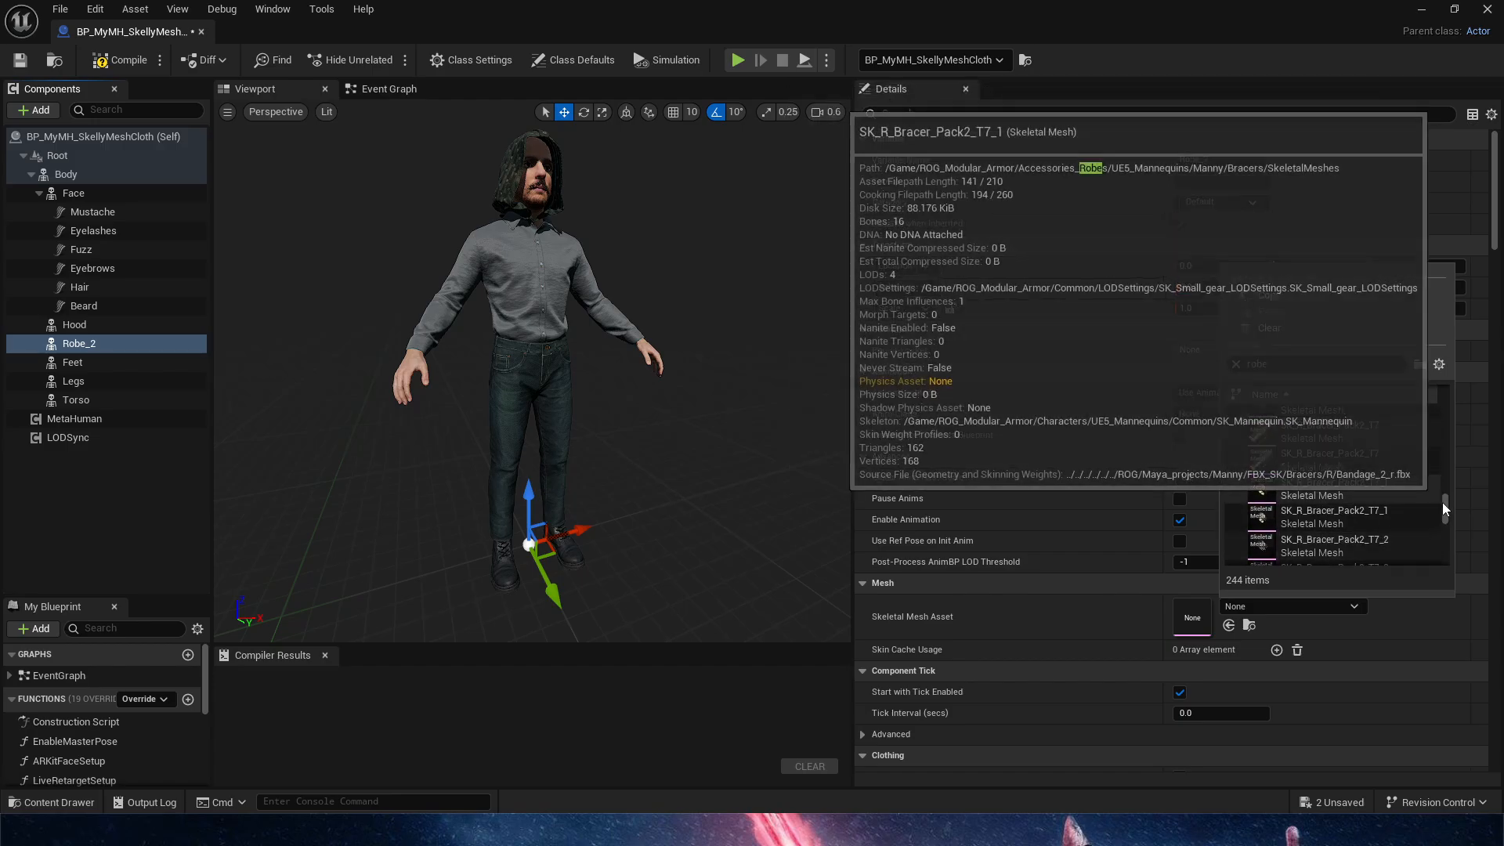
{"action": "left_click_drag", "start_coordinate": [1445, 508], "coordinate": [1445, 431]}
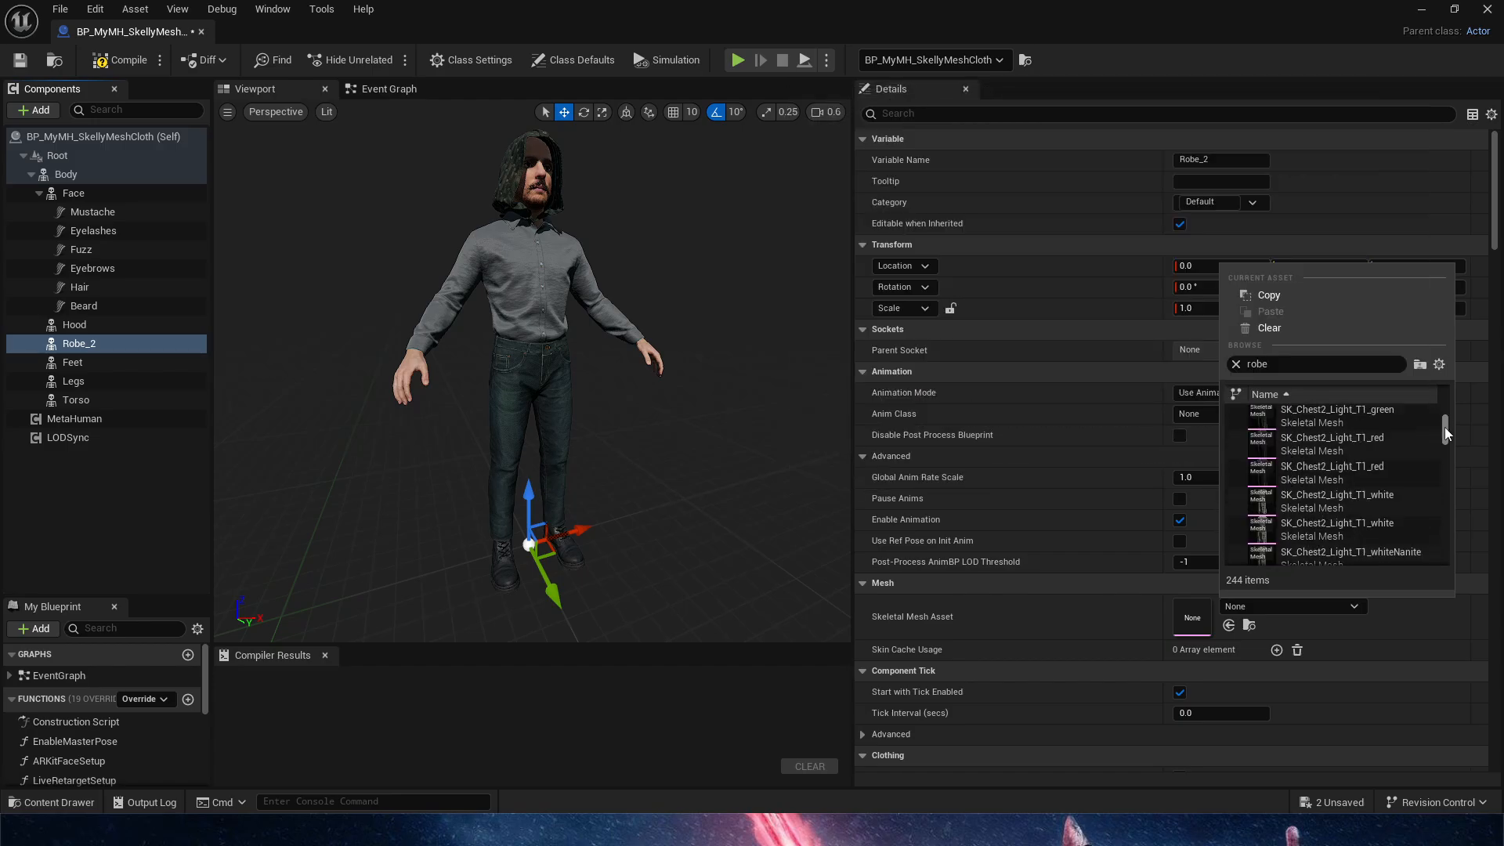
{"action": "scroll", "coordinate": [1346, 441], "scroll_direction": "up", "scroll_amount": 2}
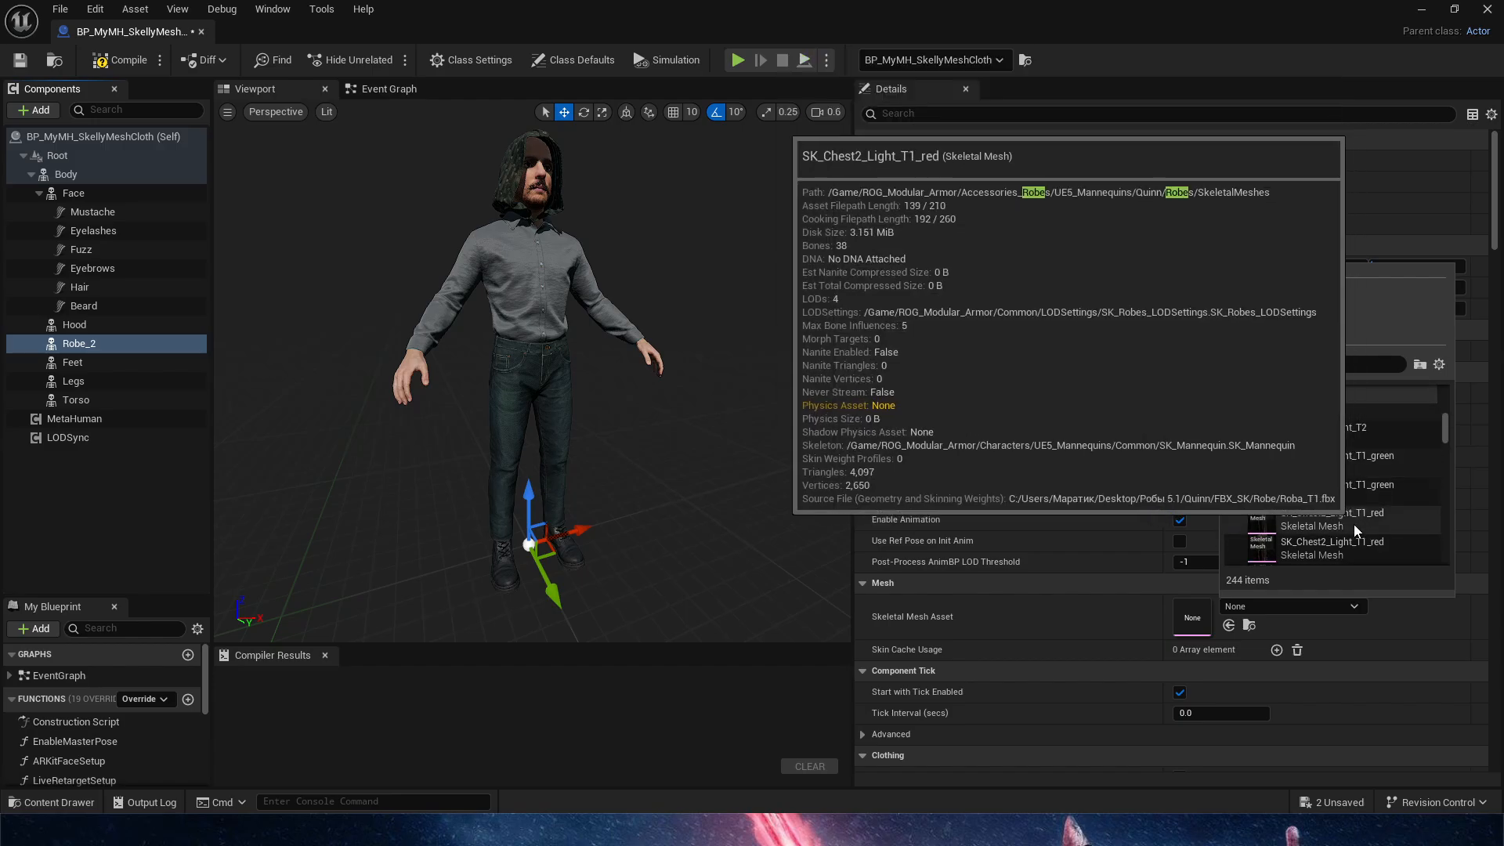
{"action": "left_click", "coordinate": [1313, 524]}
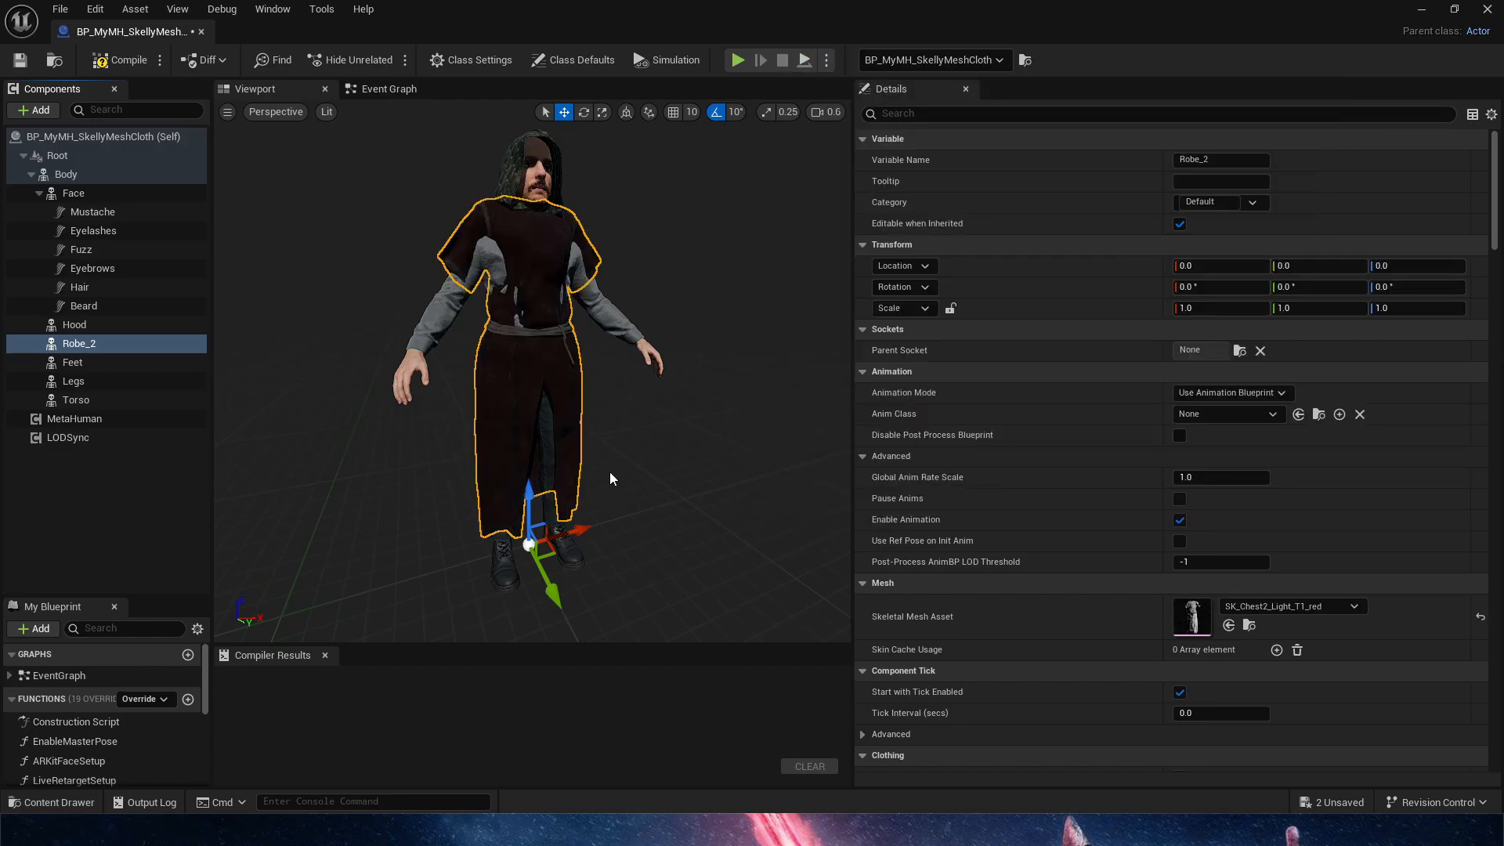
Examine how the robe fits over the character's shirt, trousers and hood in the 3D preview
{"action": "mouse_move", "coordinate": [687, 531]}
{"action": "right_mouse_down"}
{"action": "mouse_move", "coordinate": [676, 518]}
{"action": "mouse_move", "coordinate": [680, 533]}
{"action": "right_mouse_up"}
{"action": "key", "text": "w"}
{"action": "key", "text": "s"}
{"action": "key", "text": "d"}
{"action": "key", "text": "w"}
{"action": "scroll", "coordinate": [677, 517], "scroll_direction": "down", "scroll_amount": 4}
{"action": "key", "text": "s"}
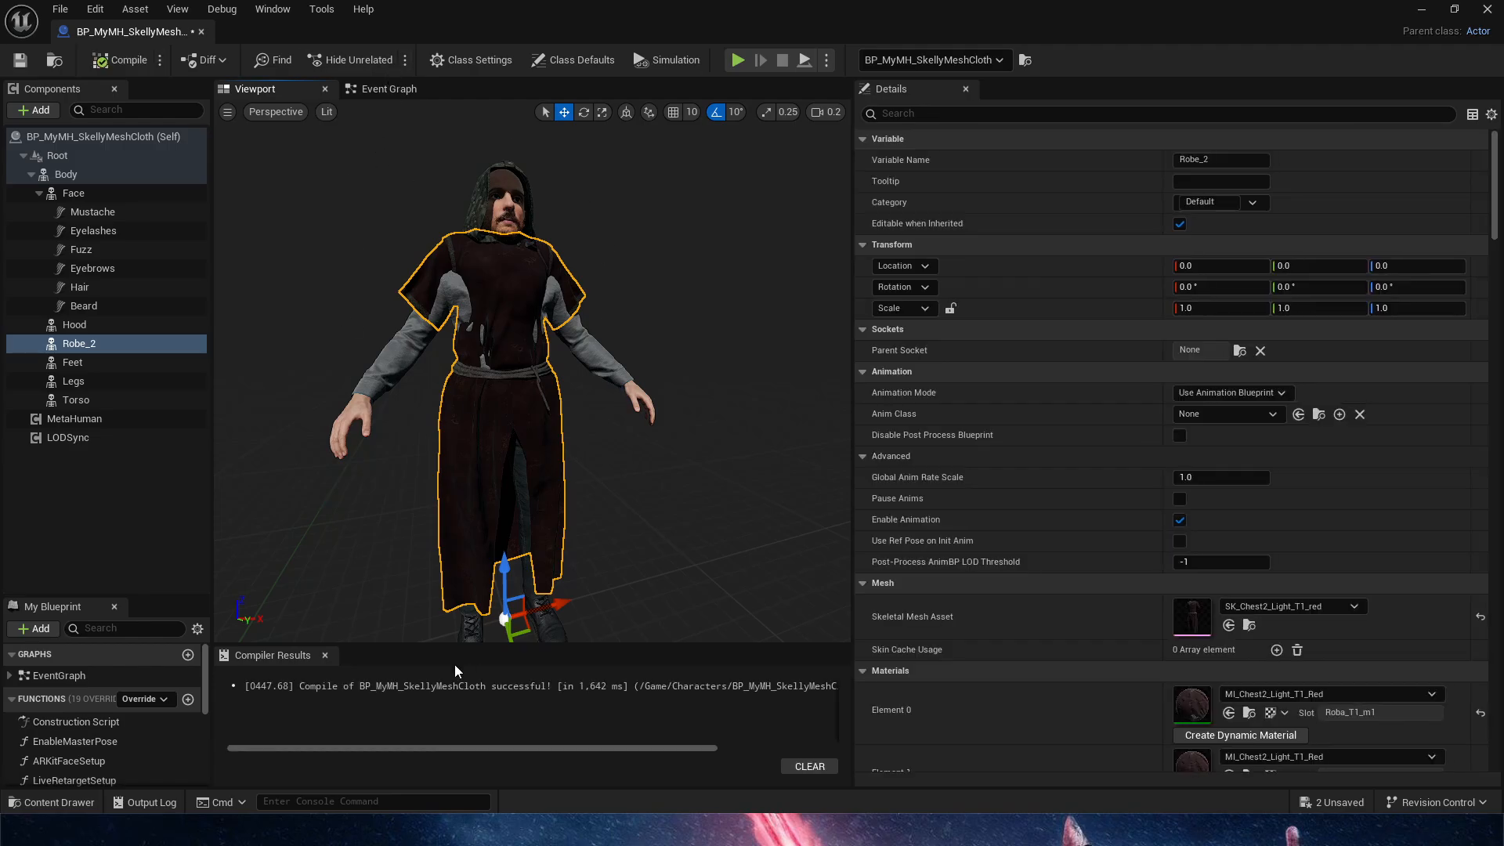
{"action": "mouse_move", "coordinate": [452, 476]}
{"action": "right_mouse_down"}
{"action": "mouse_move", "coordinate": [442, 487]}
{"action": "mouse_move", "coordinate": [452, 476]}
{"action": "right_mouse_up"}
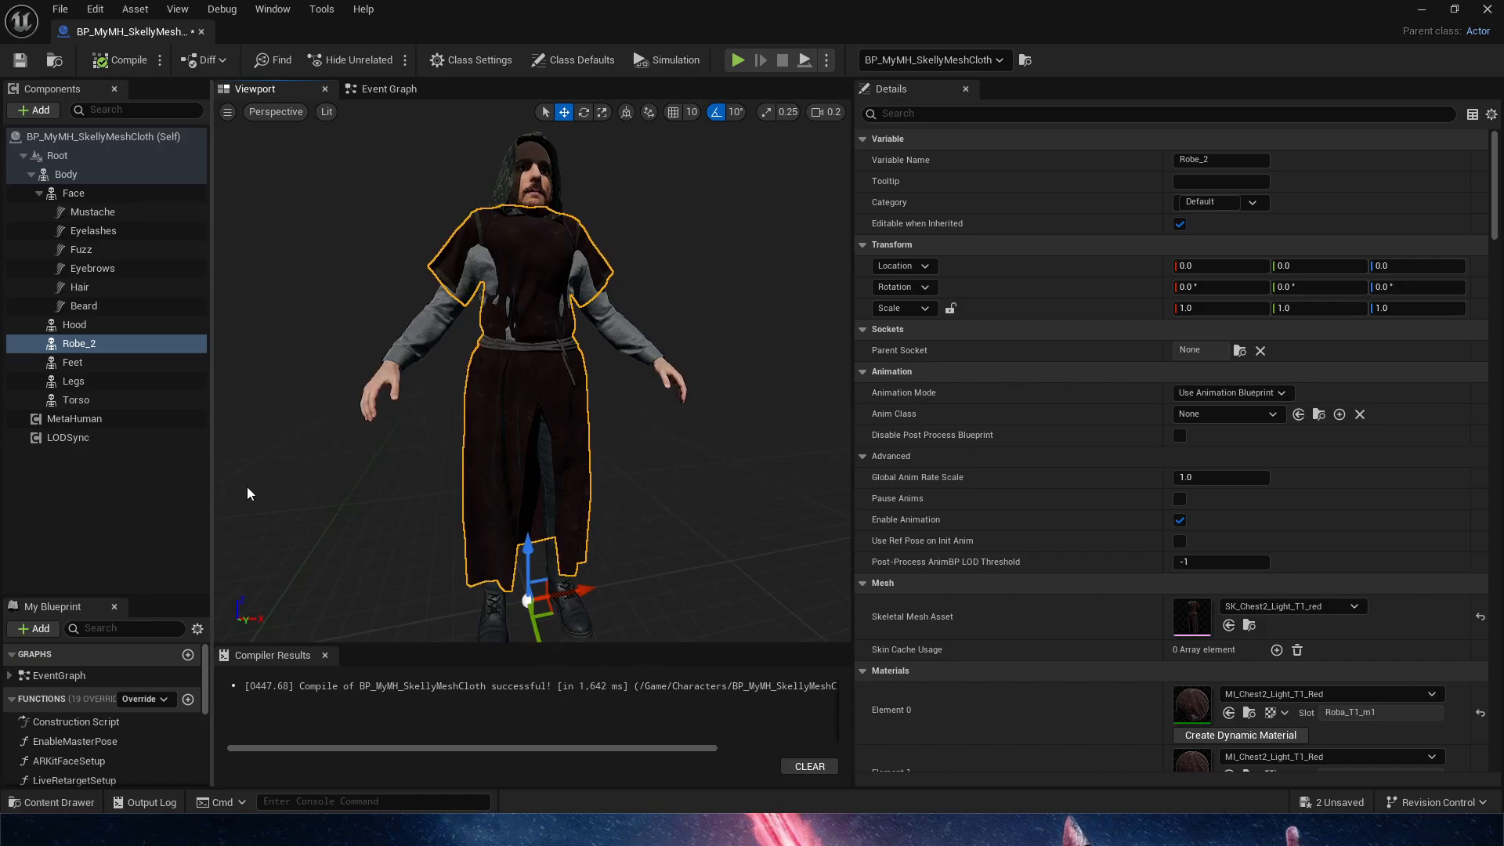
Open the Construction Script and reposition the Set Leader Pose Component node and the Body reference for clearer wiring
{"action": "double_click", "coordinate": [101, 720]}
{"action": "scroll", "coordinate": [650, 404], "scroll_direction": "up", "scroll_amount": 7}
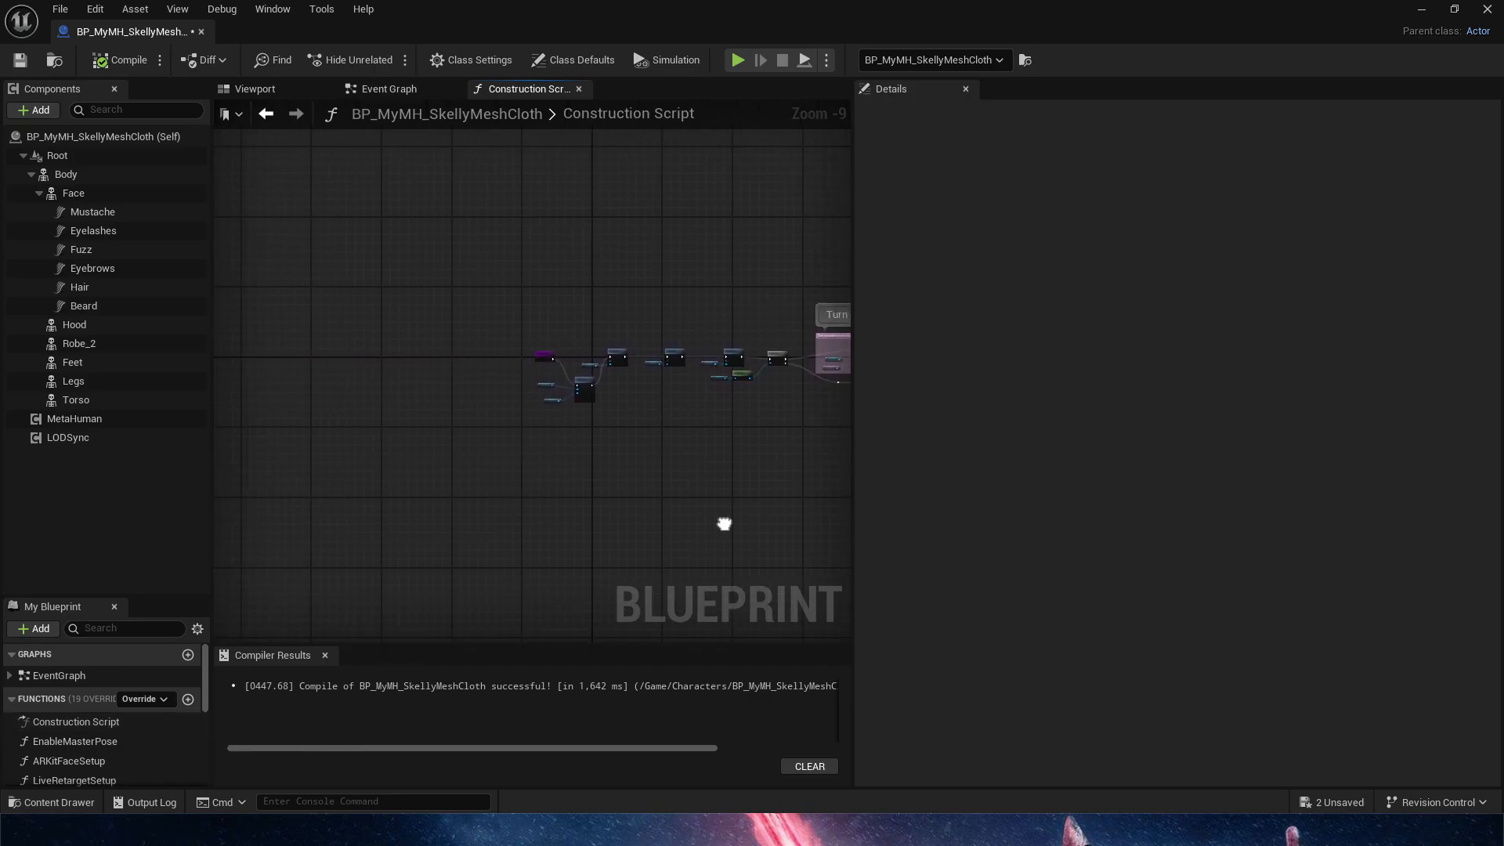
{"action": "right_click_drag", "start_coordinate": [687, 415], "coordinate": [696, 409]}
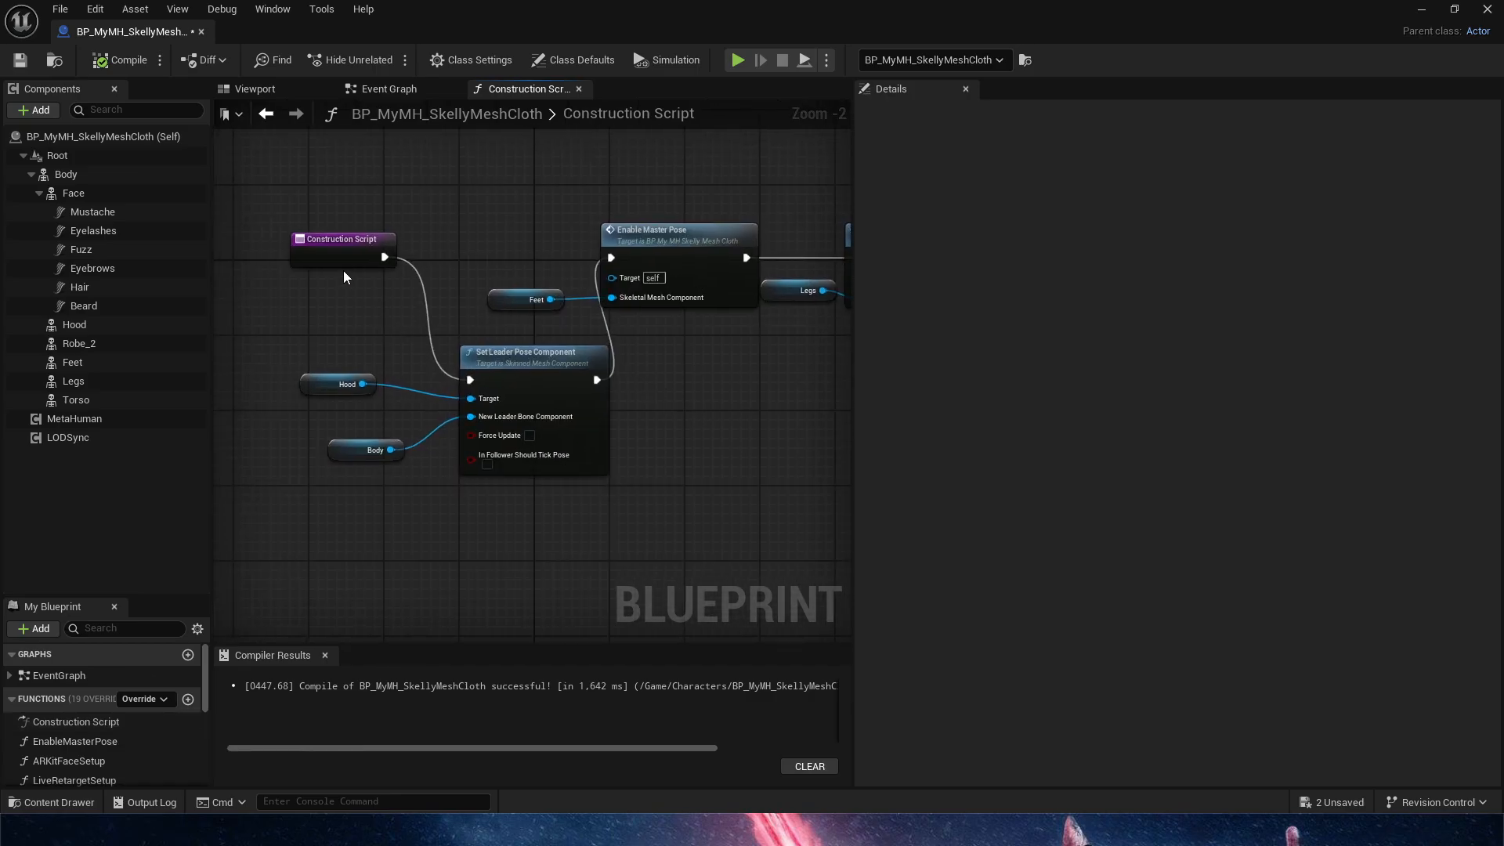
{"action": "left_click_drag", "start_coordinate": [547, 376], "coordinate": [528, 376]}
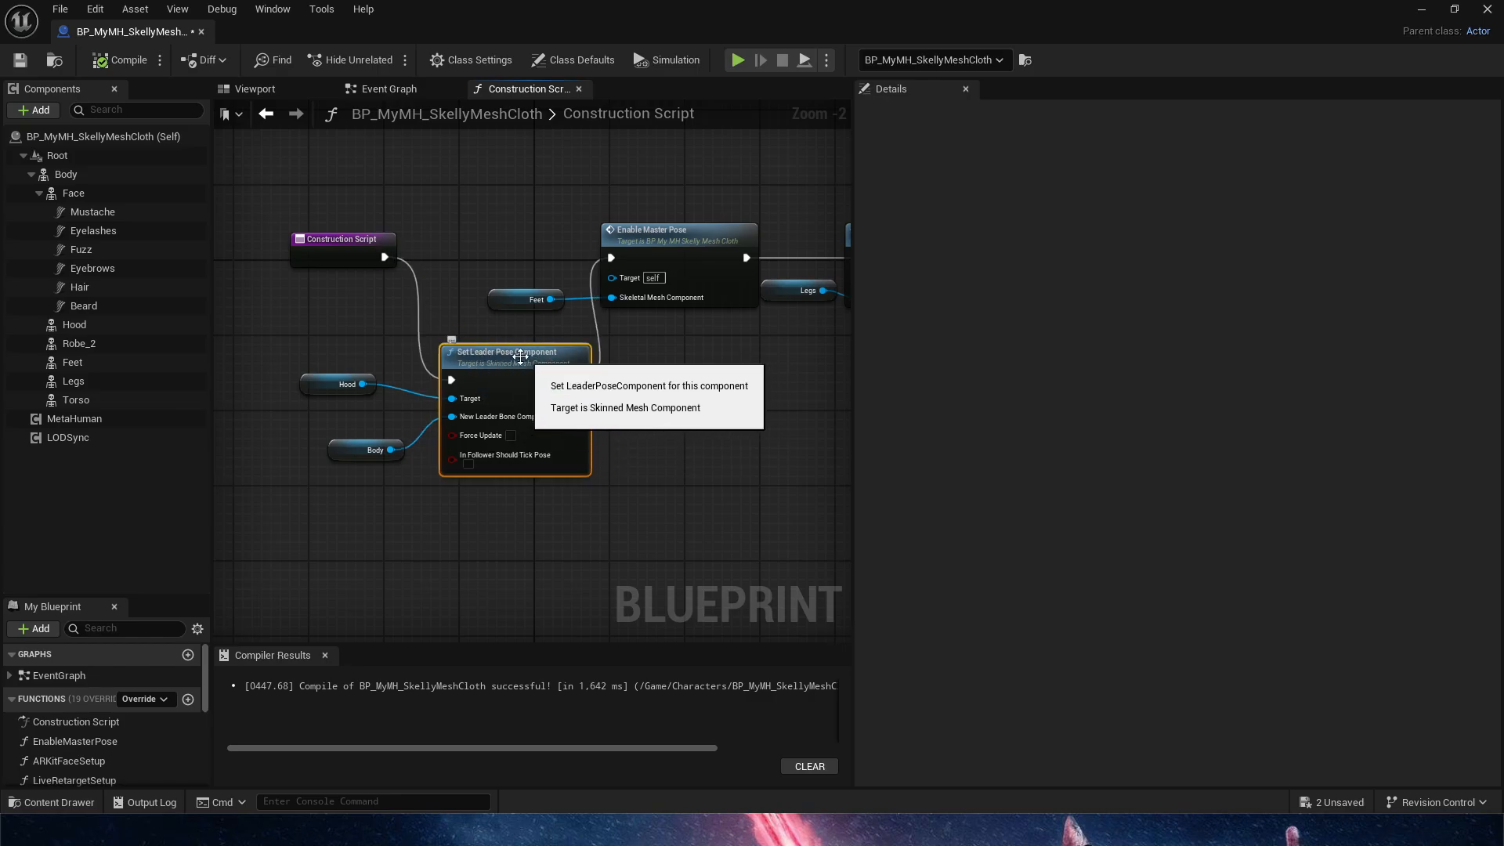
{"action": "scroll", "coordinate": [454, 470], "scroll_direction": "up", "scroll_amount": 3}
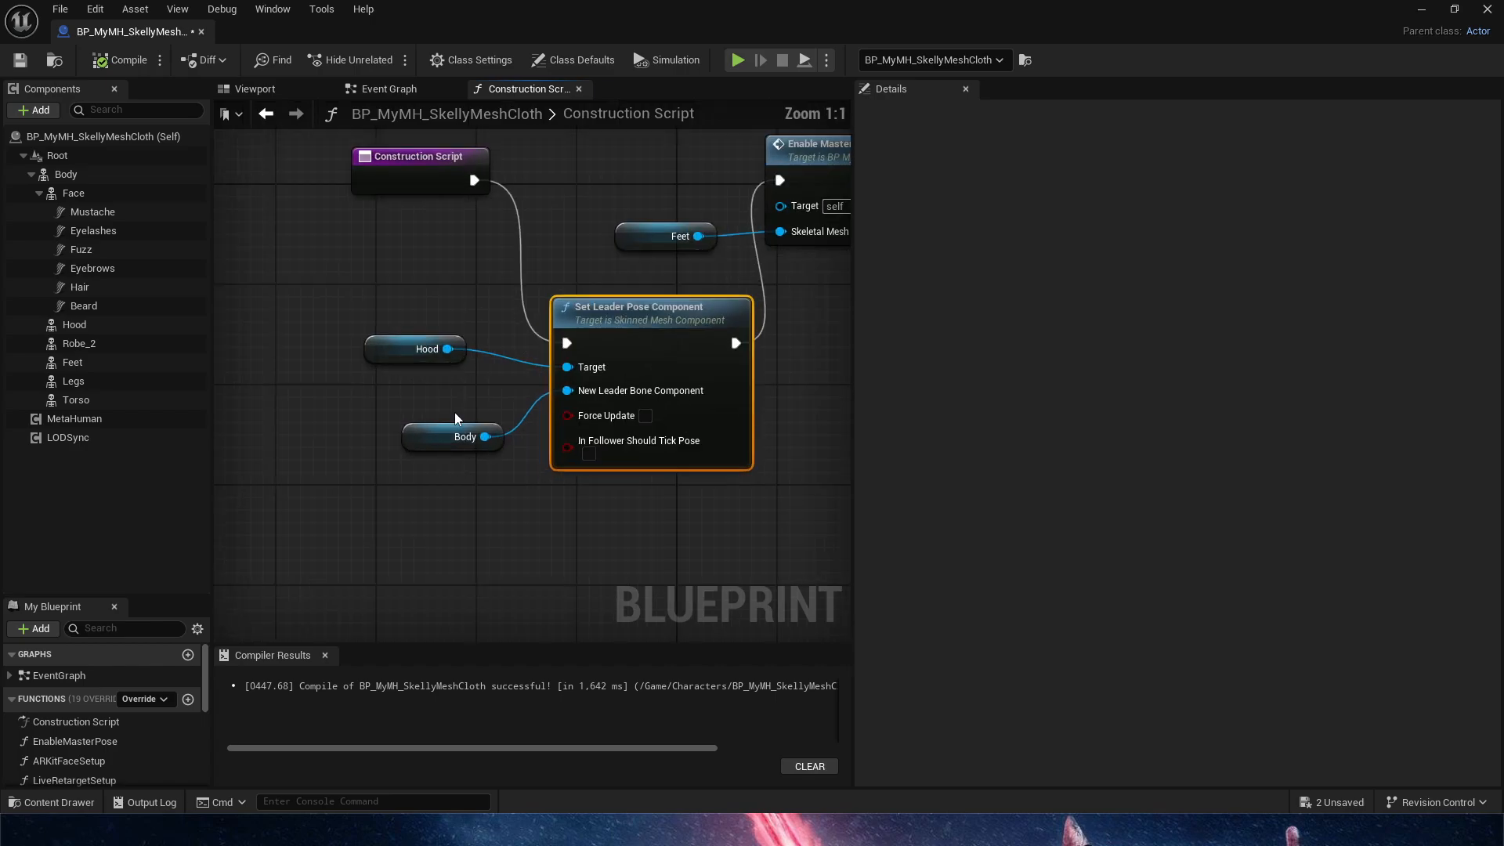
{"action": "left_click_drag", "start_coordinate": [423, 432], "coordinate": [377, 410]}
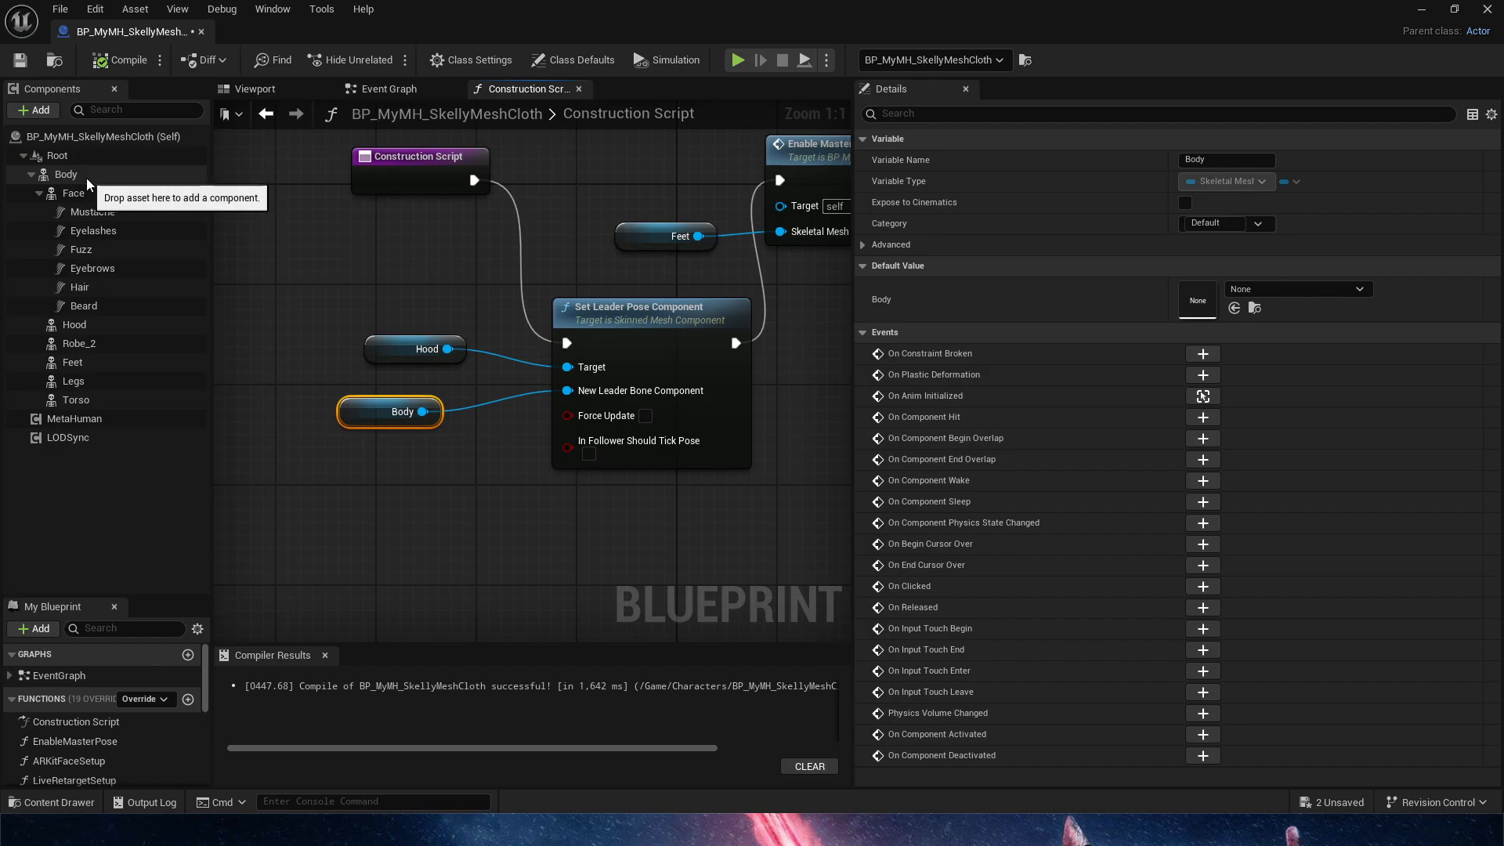
Check which parts of the character belong to the Body component, and return to the Construction Script
{"action": "left_click", "coordinate": [258, 90]}
{"action": "left_click", "coordinate": [151, 194]}
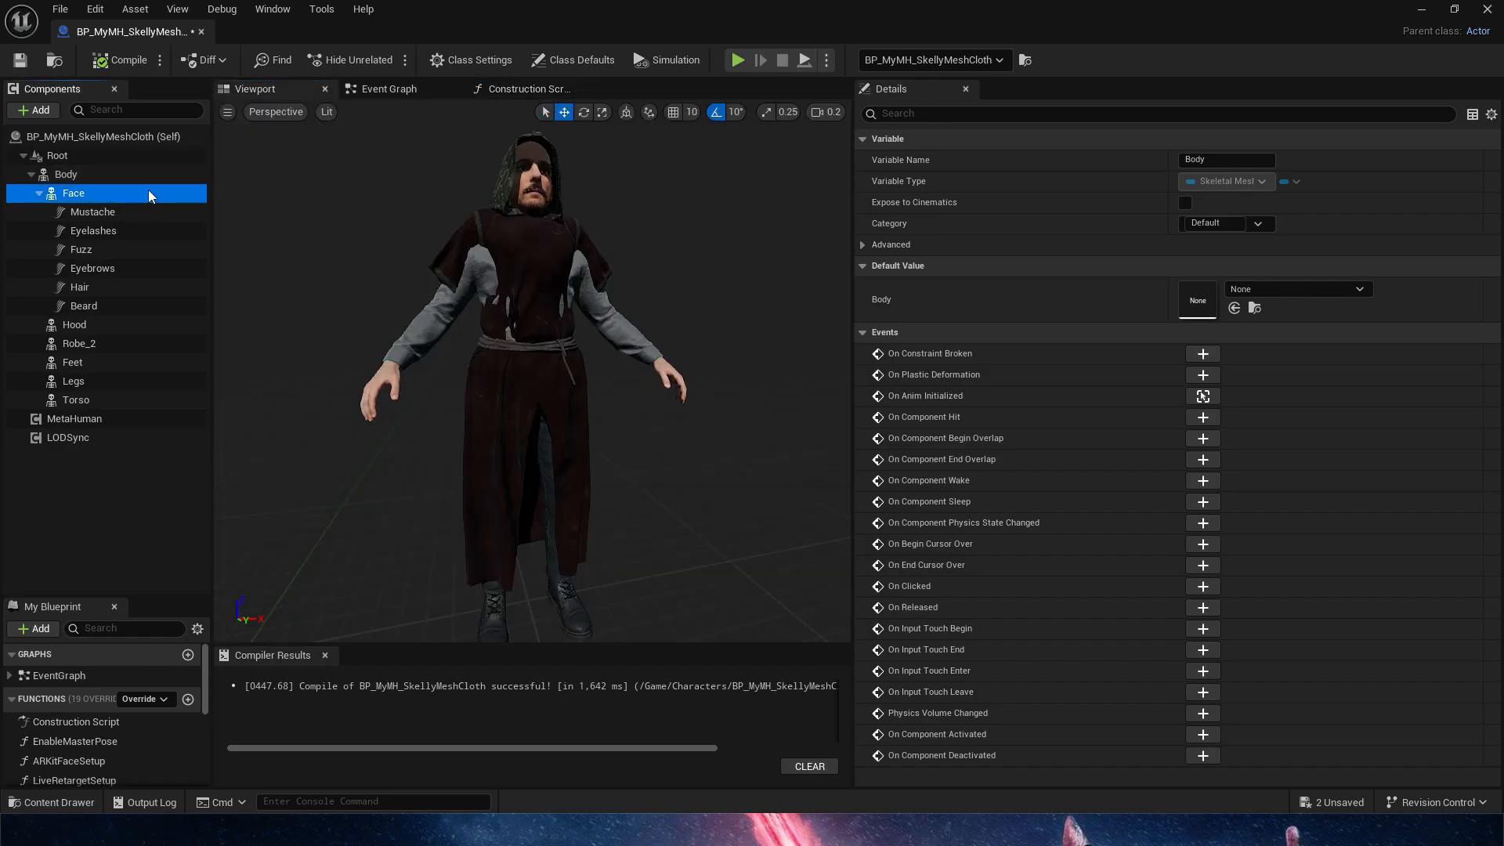
{"action": "left_click", "coordinate": [94, 174]}
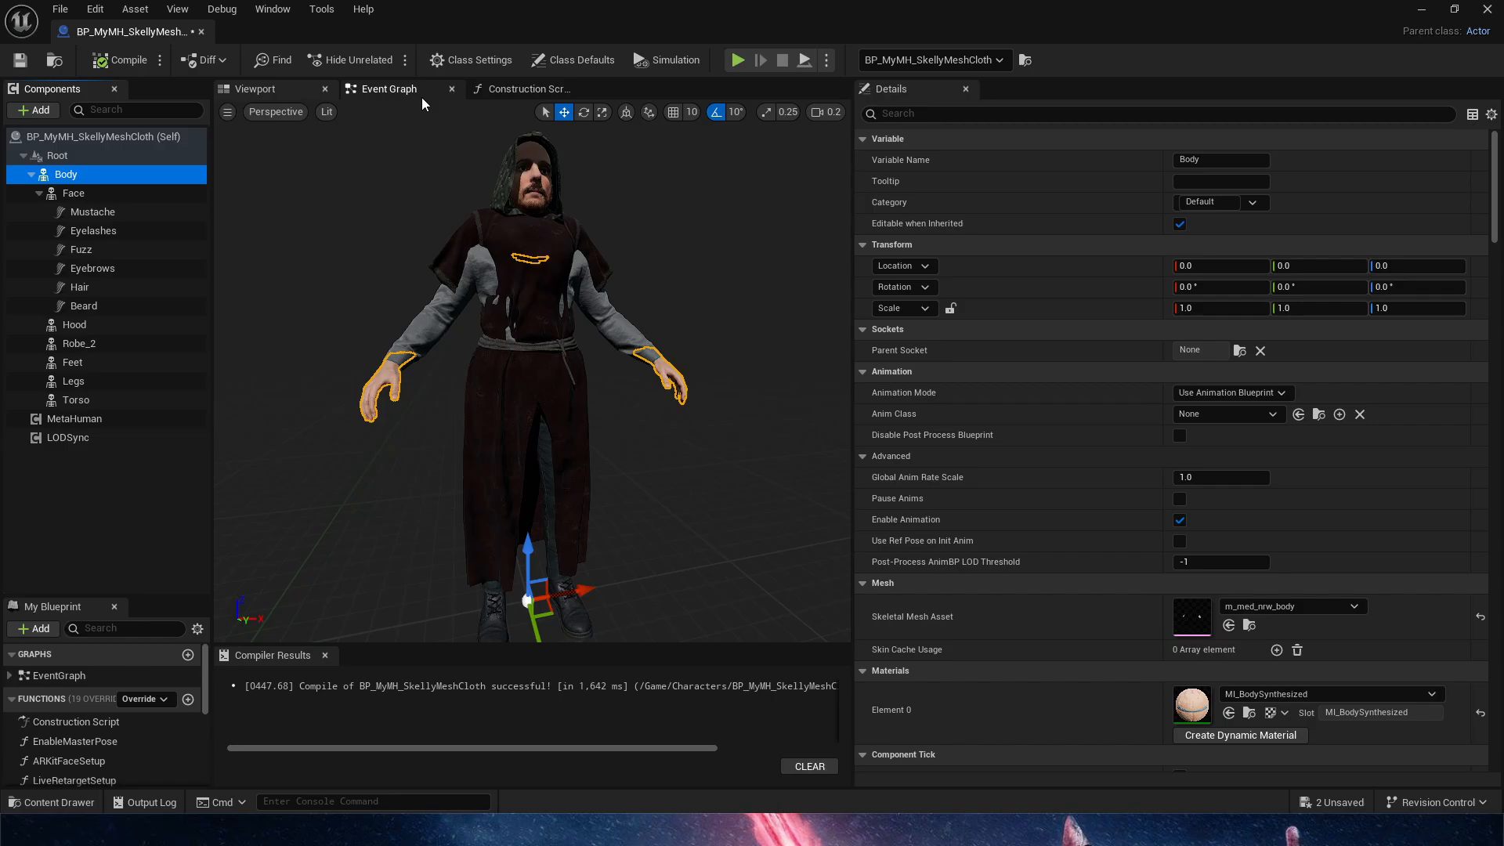
{"action": "left_click", "coordinate": [525, 89]}
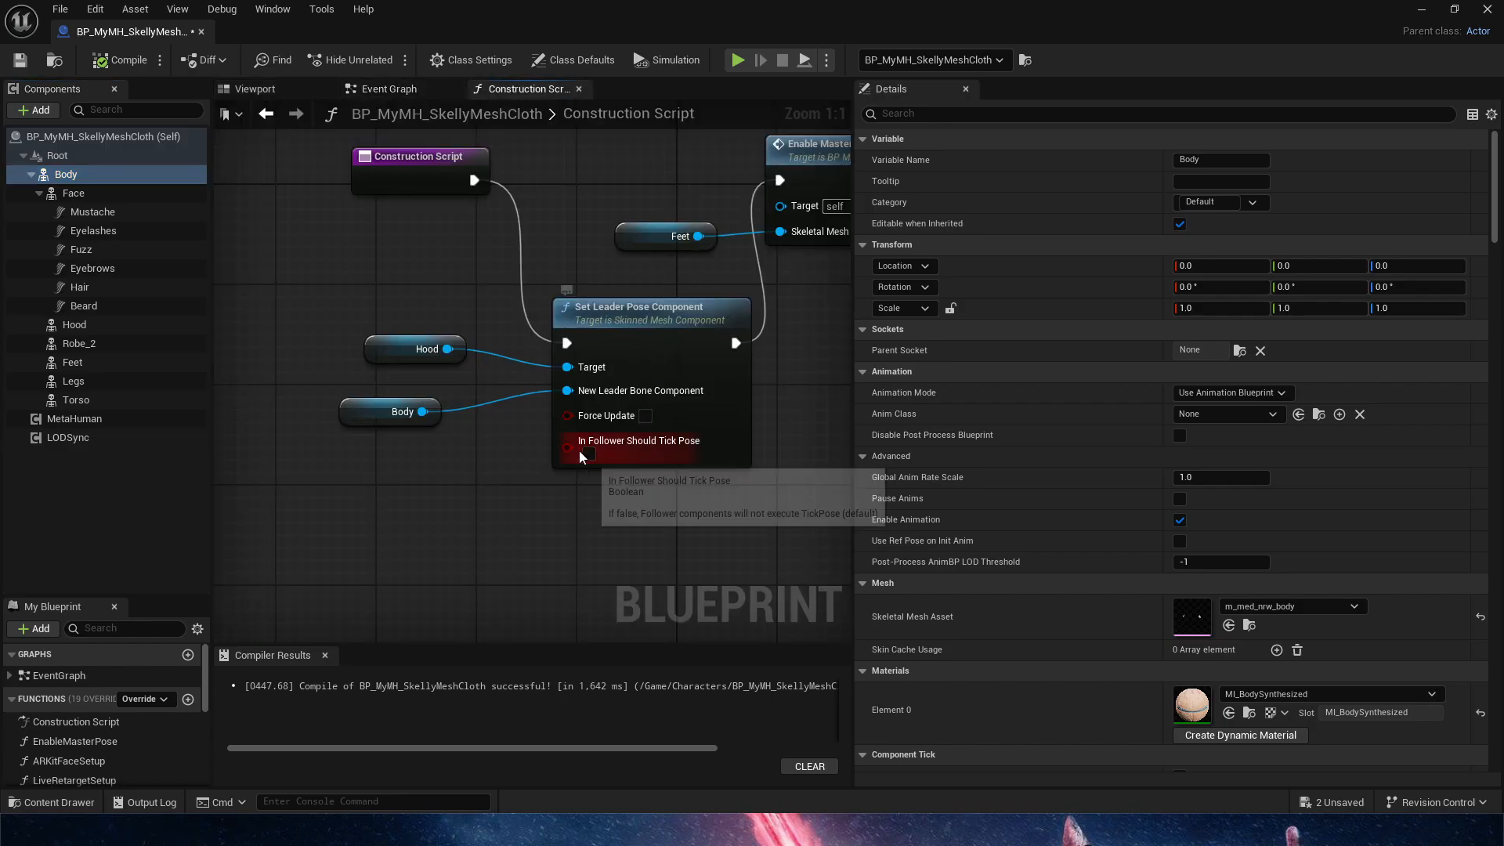
Add a Robe_2 reference between Hood and Body, connect it to Set Leader Pose Component's Target, and compile and save the Blueprint
{"action": "left_click_drag", "start_coordinate": [376, 358], "coordinate": [375, 313]}
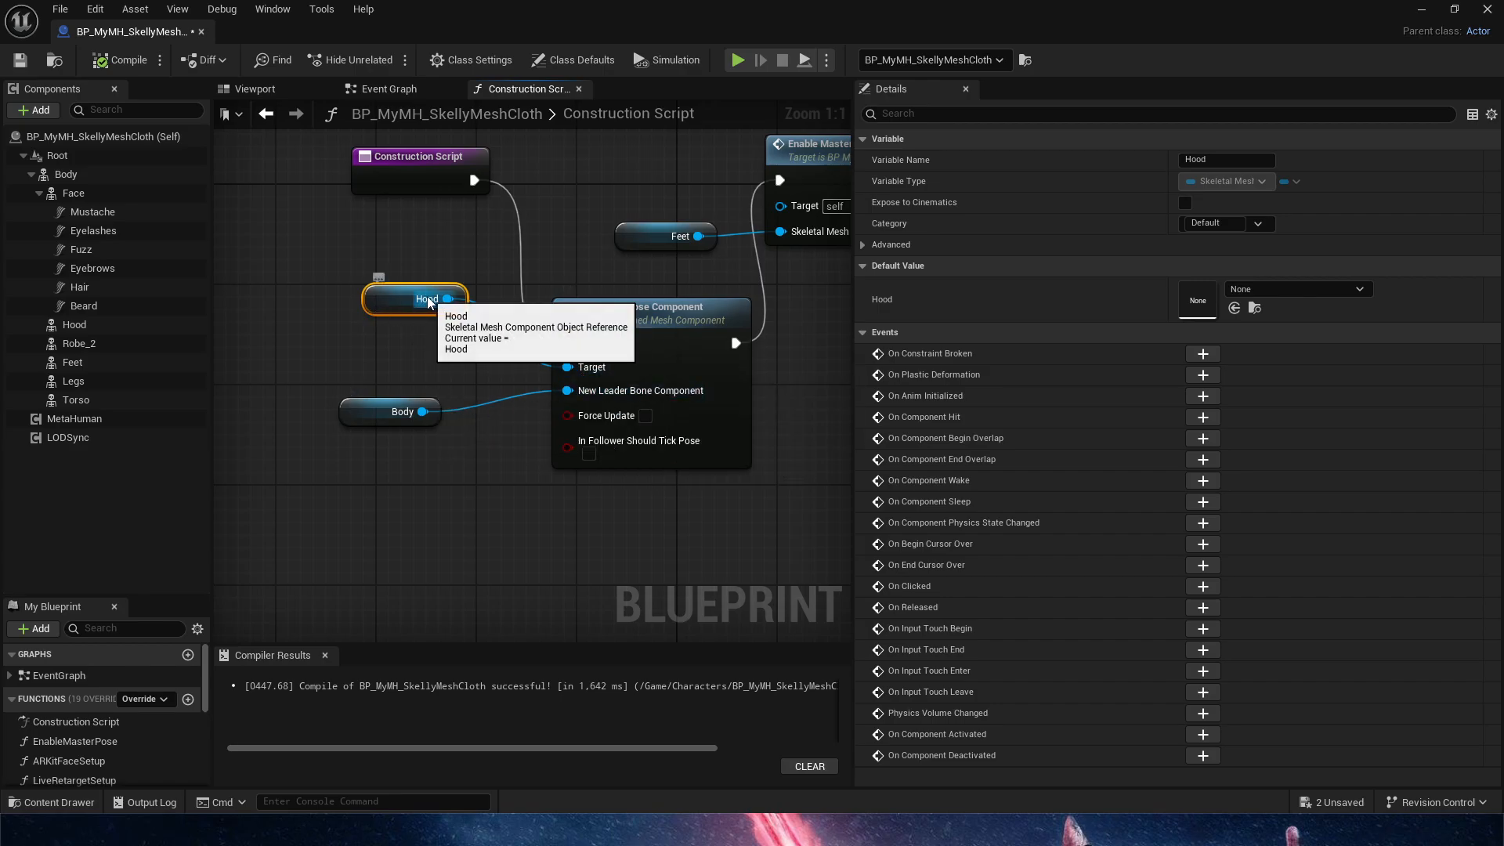
{"action": "left_click_drag", "start_coordinate": [87, 344], "coordinate": [243, 359]}
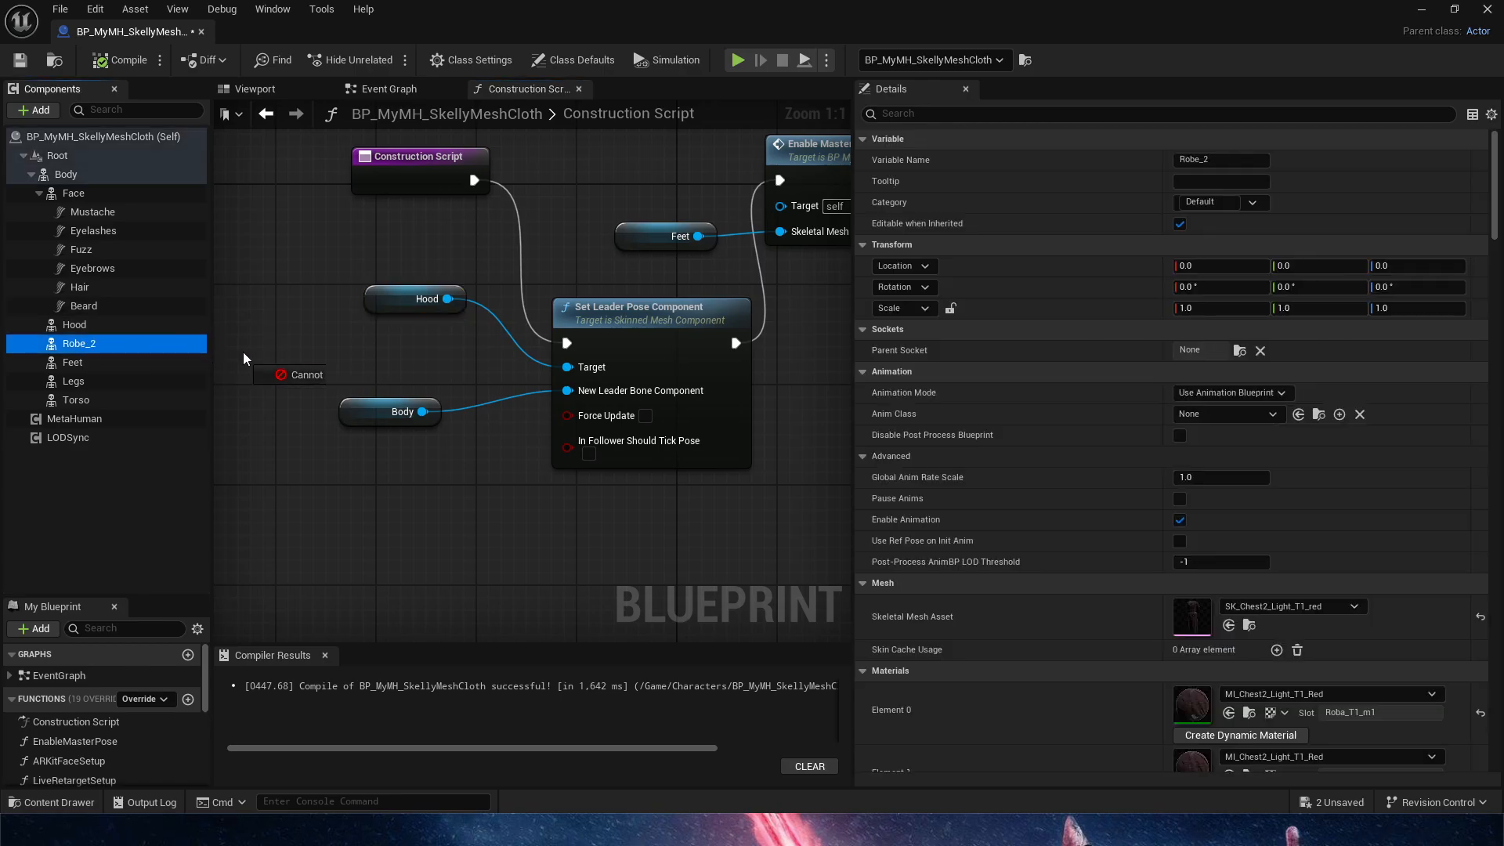
{"action": "left_click_drag", "start_coordinate": [372, 352], "coordinate": [373, 353]}
{"action": "left_click_drag", "start_coordinate": [448, 349], "coordinate": [567, 367]}
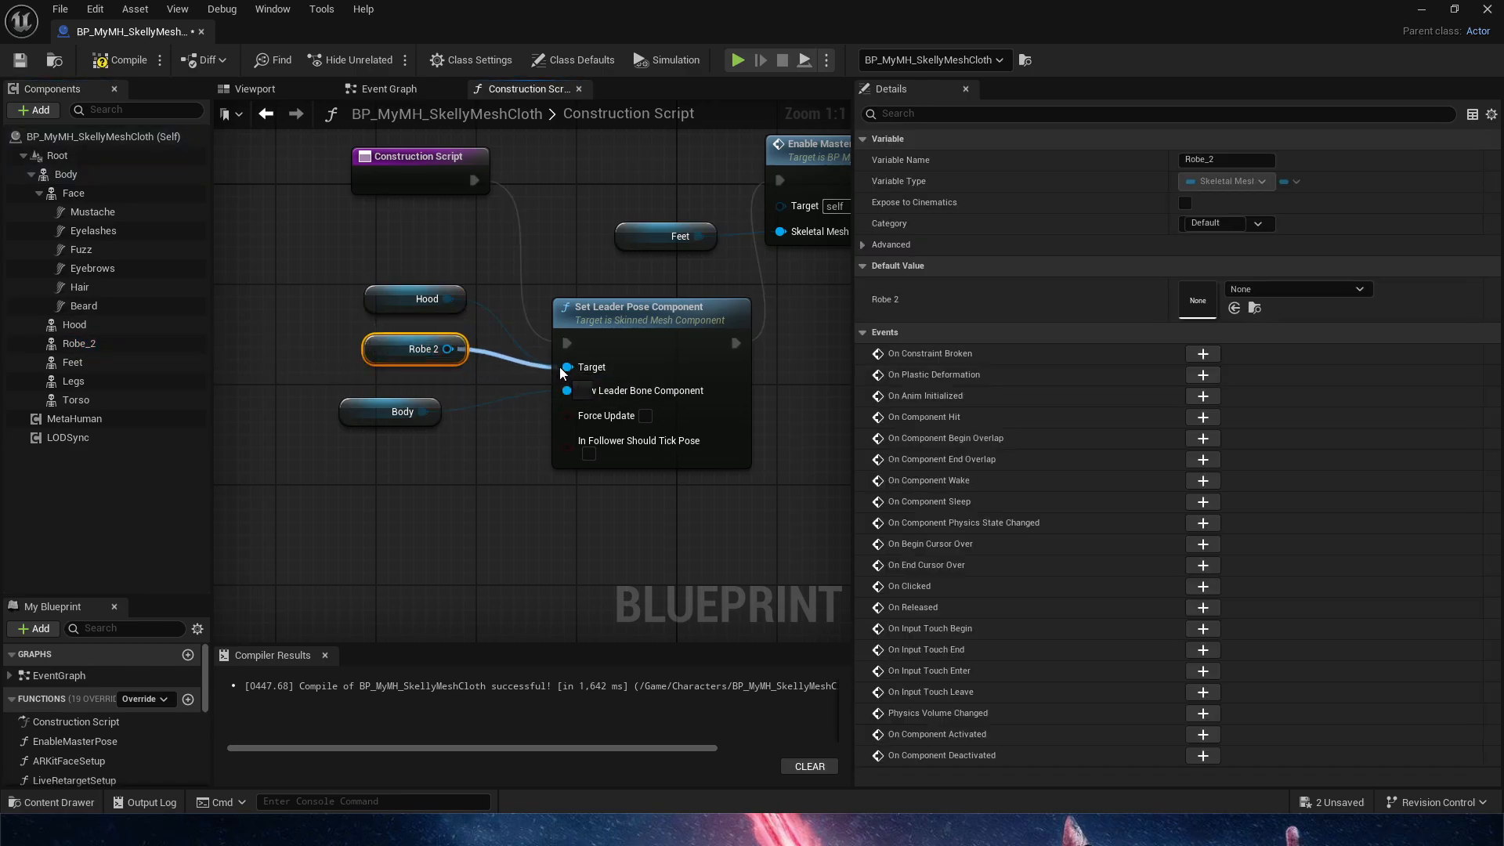
{"action": "left_click", "coordinate": [20, 60]}
Examine from several angles how the robe follows the body pose and overlaps the shirt in the 3D preview
{"action": "left_click", "coordinate": [254, 89]}
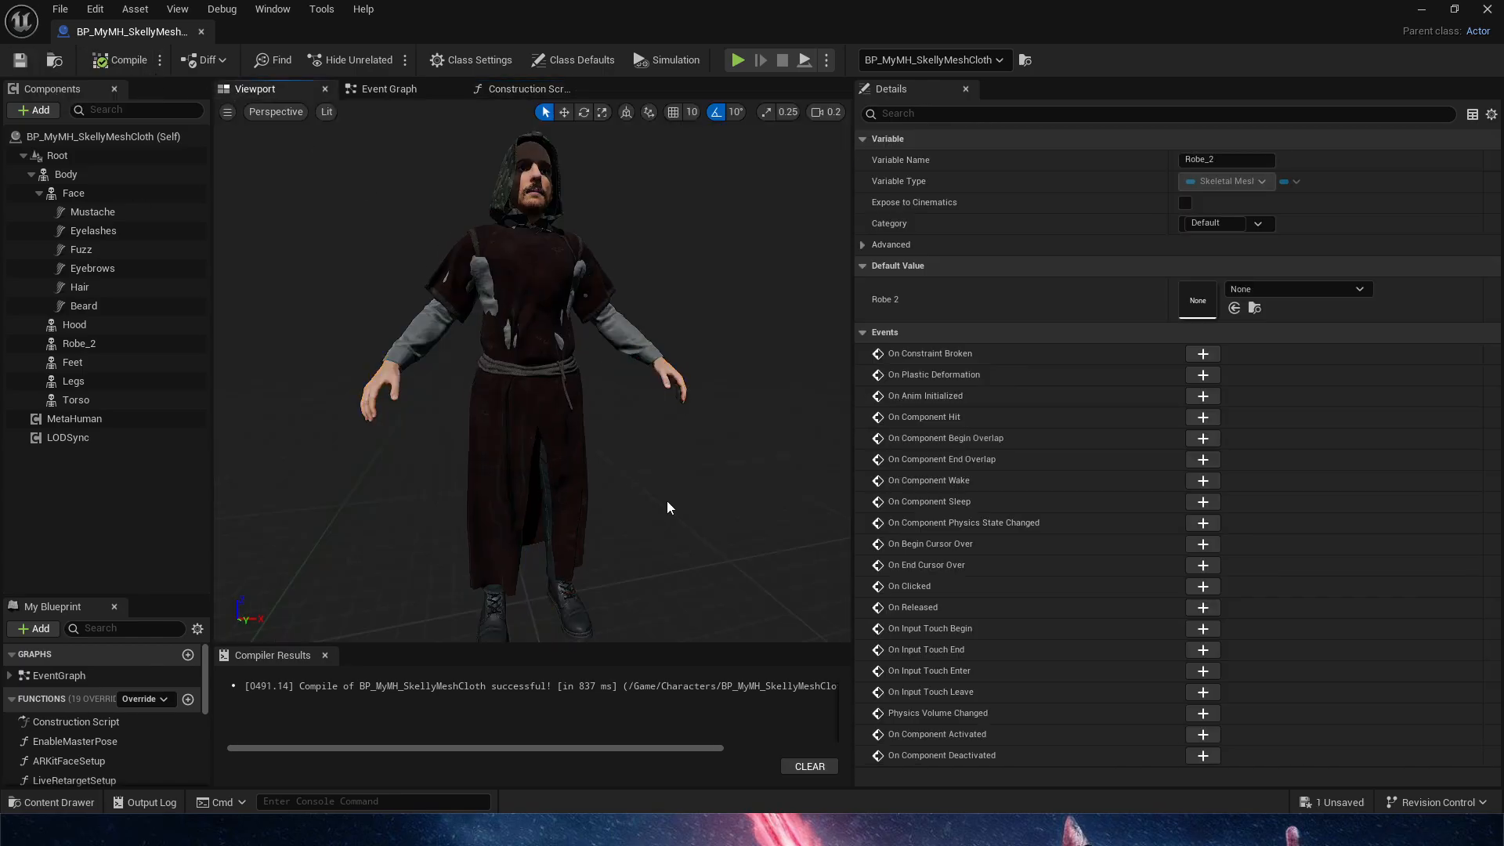
{"action": "key", "text": "w"}
{"action": "right_click_drag", "start_coordinate": [533, 373], "coordinate": [643, 439]}
{"action": "key", "text": "a"}
{"action": "key", "text": "d"}
{"action": "key", "text": "s"}
{"action": "key", "text": "w"}
{"action": "key", "text": "a"}
{"action": "key", "text": "d"}
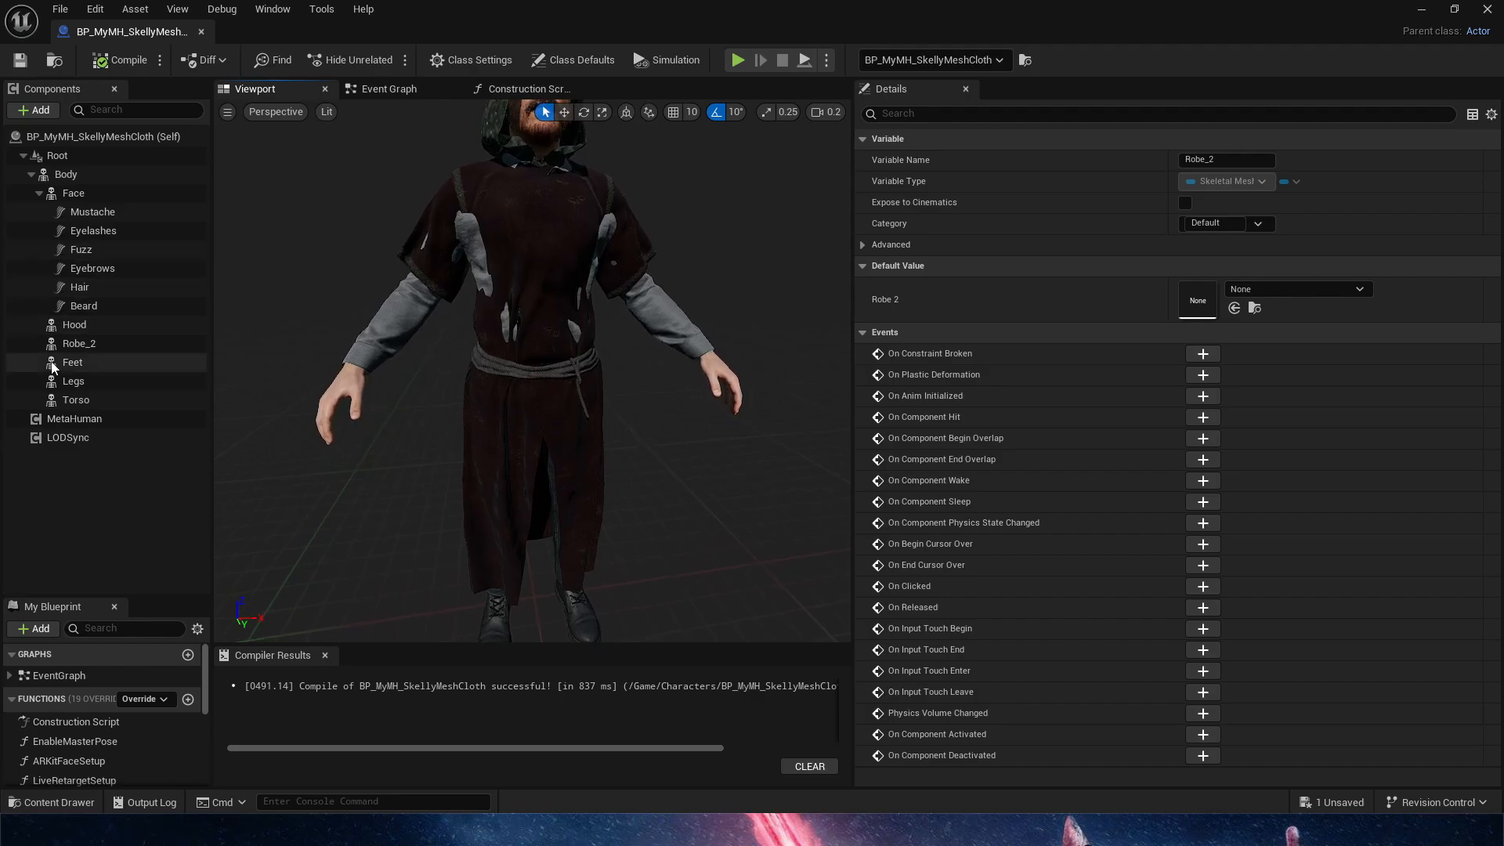
Filter the Torso component's details by "vis", try turning Visible off to hide the shirt, and turn it back on
{"action": "left_click", "coordinate": [81, 404]}
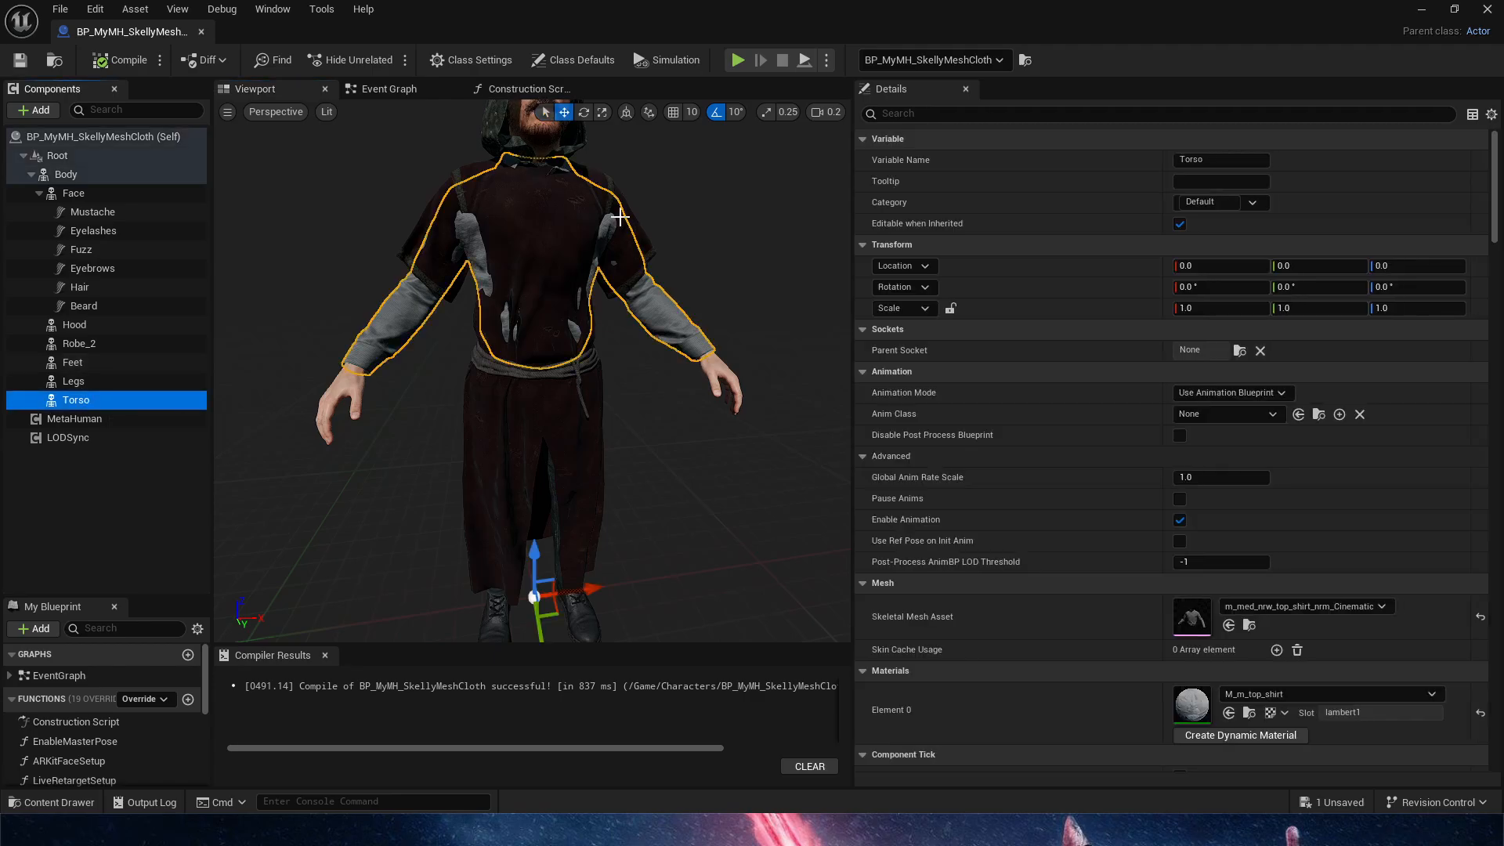
{"action": "left_click", "coordinate": [968, 114]}
{"action": "type", "text": "v"}
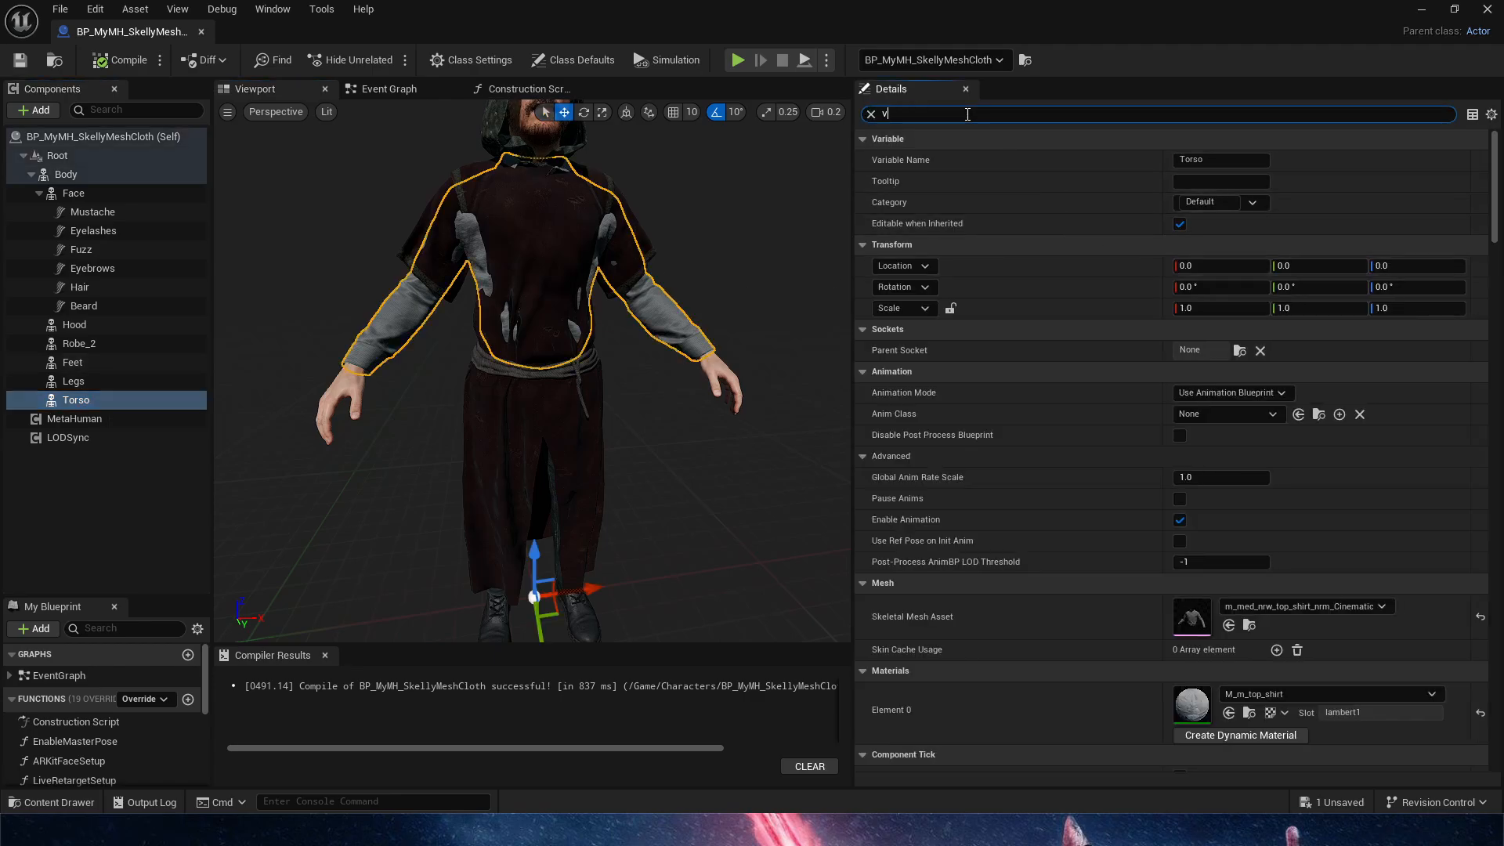
{"action": "type", "text": "is"}
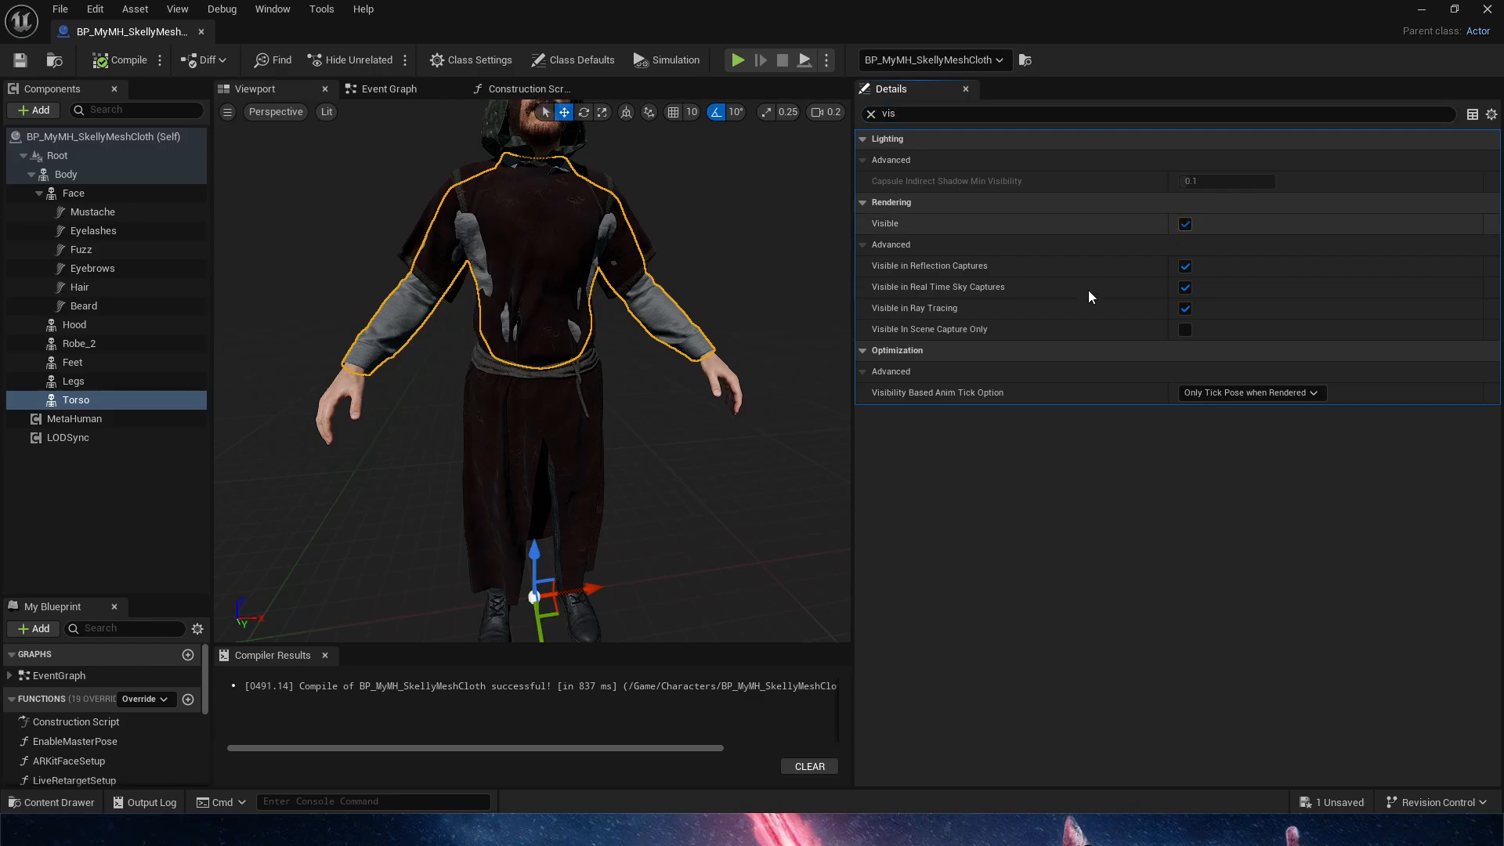
{"action": "left_click", "coordinate": [1186, 224]}
{"action": "right_click_drag", "start_coordinate": [727, 412], "coordinate": [843, 399]}
{"action": "right_click_drag", "start_coordinate": [548, 231], "coordinate": [462, 229]}
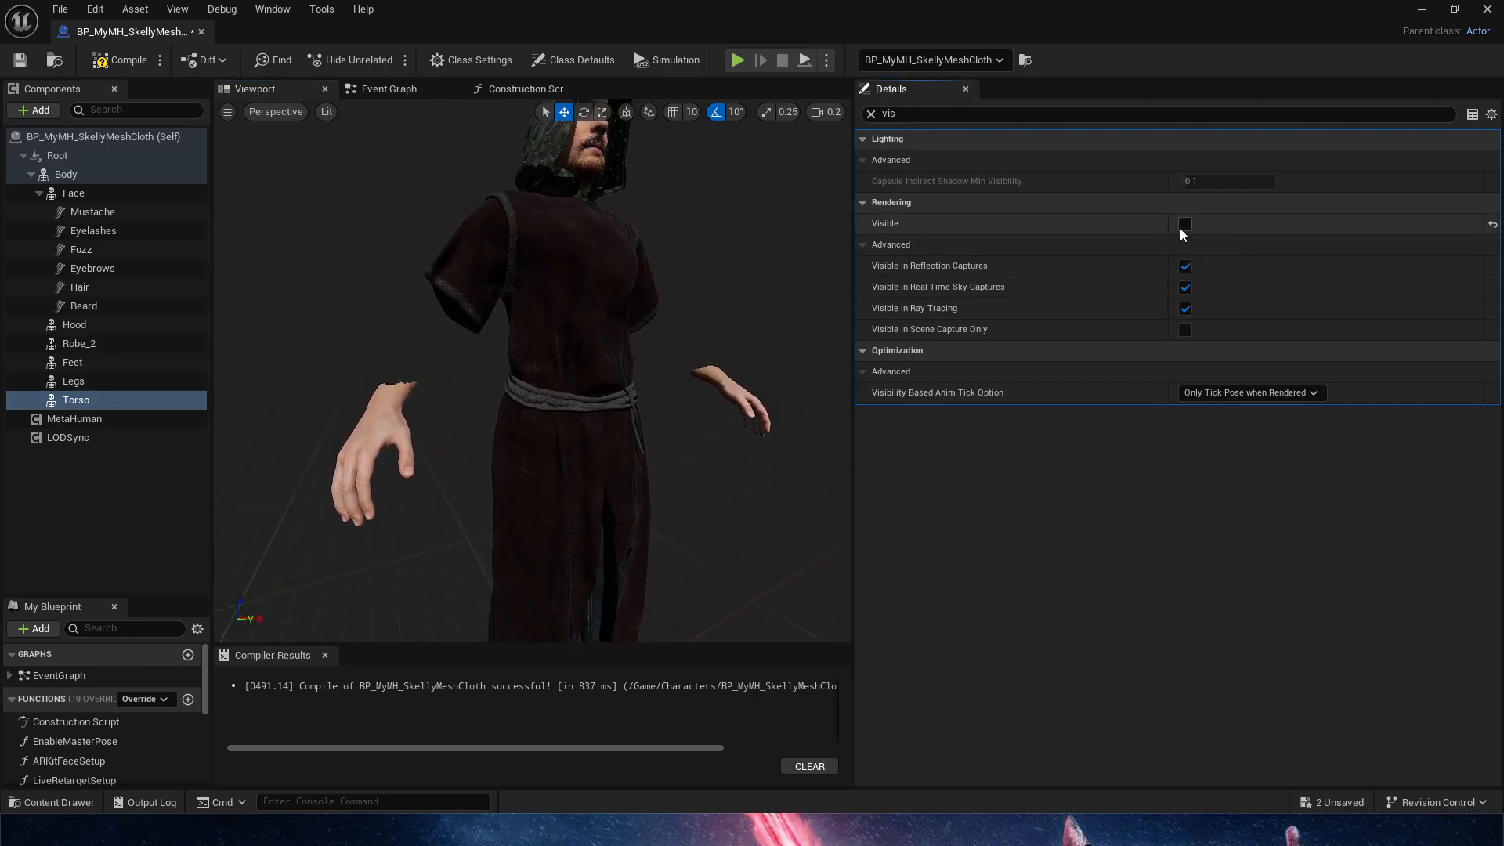
{"action": "left_click", "coordinate": [1180, 228]}
Examine the overlap between the shirt and the robe around the chest, waist and sleeves
{"action": "right_click_drag", "start_coordinate": [578, 250], "coordinate": [586, 526]}
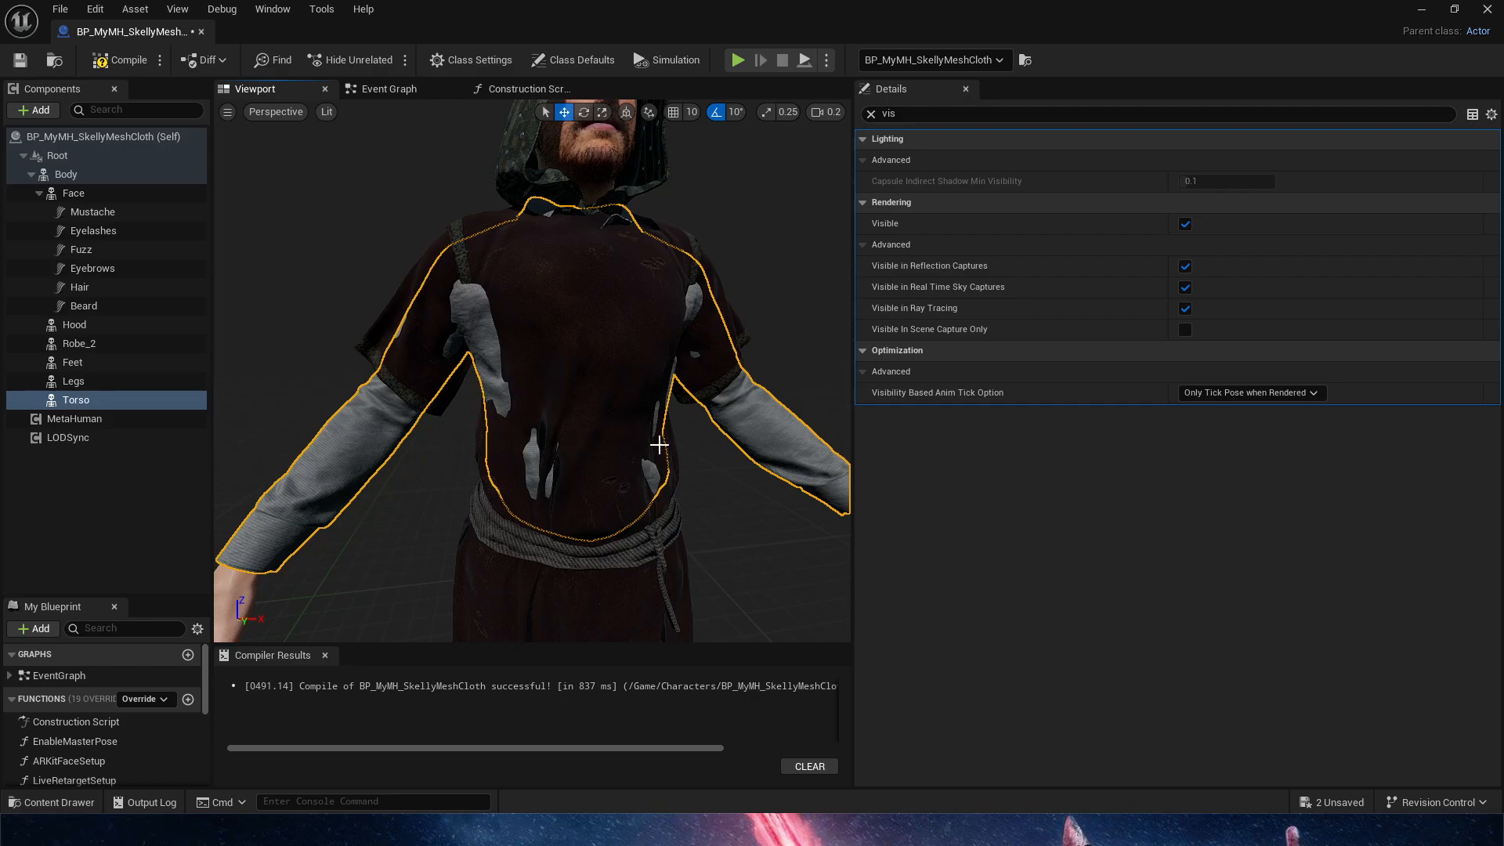
{"action": "right_click_drag", "start_coordinate": [651, 349], "coordinate": [557, 349]}
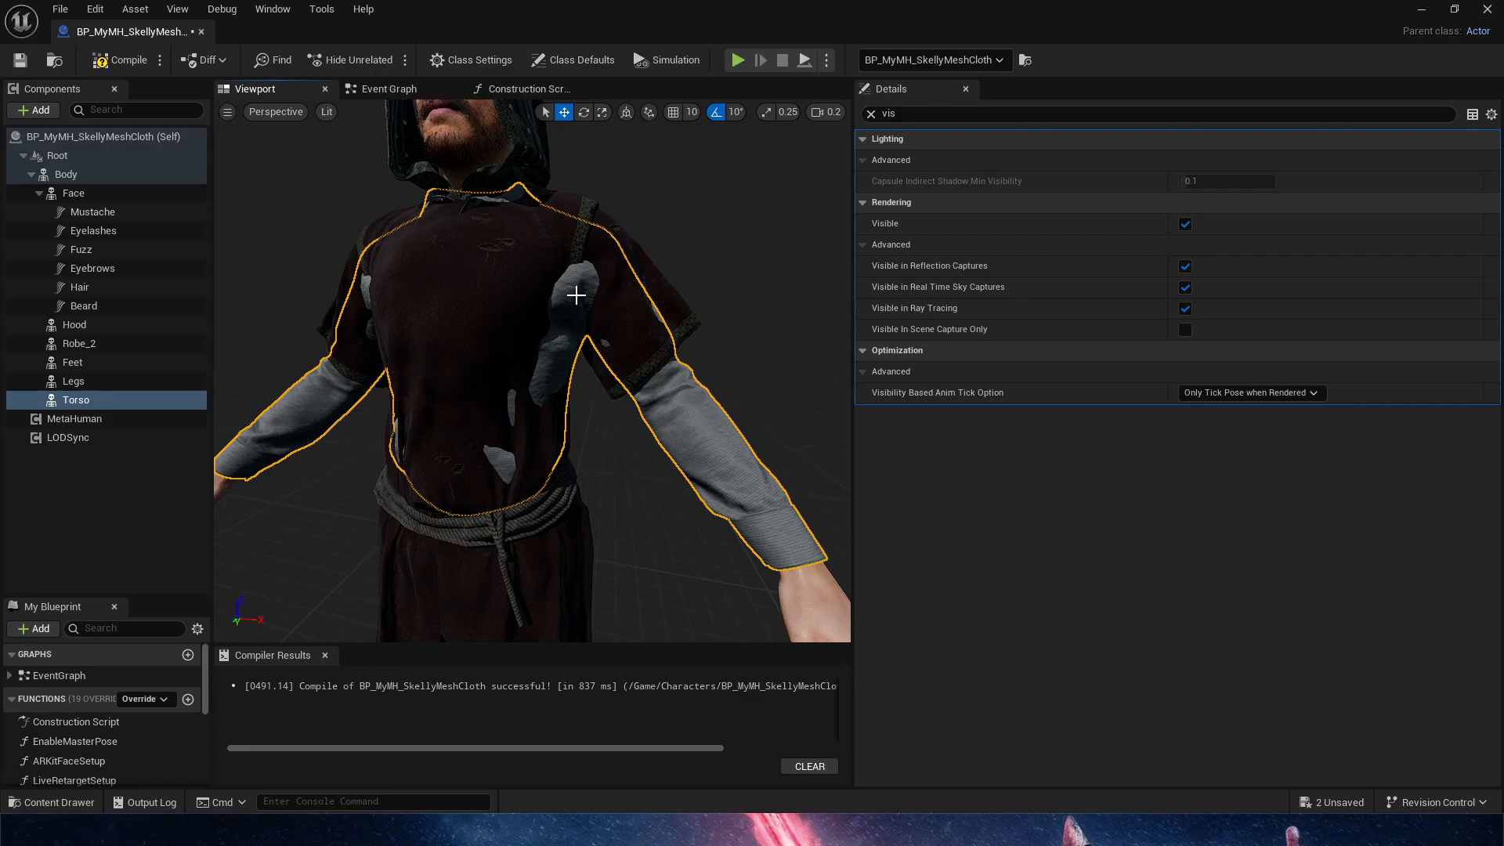
{"action": "right_click_drag", "start_coordinate": [574, 296], "coordinate": [549, 295]}
{"action": "right_click_drag", "start_coordinate": [611, 394], "coordinate": [540, 394]}
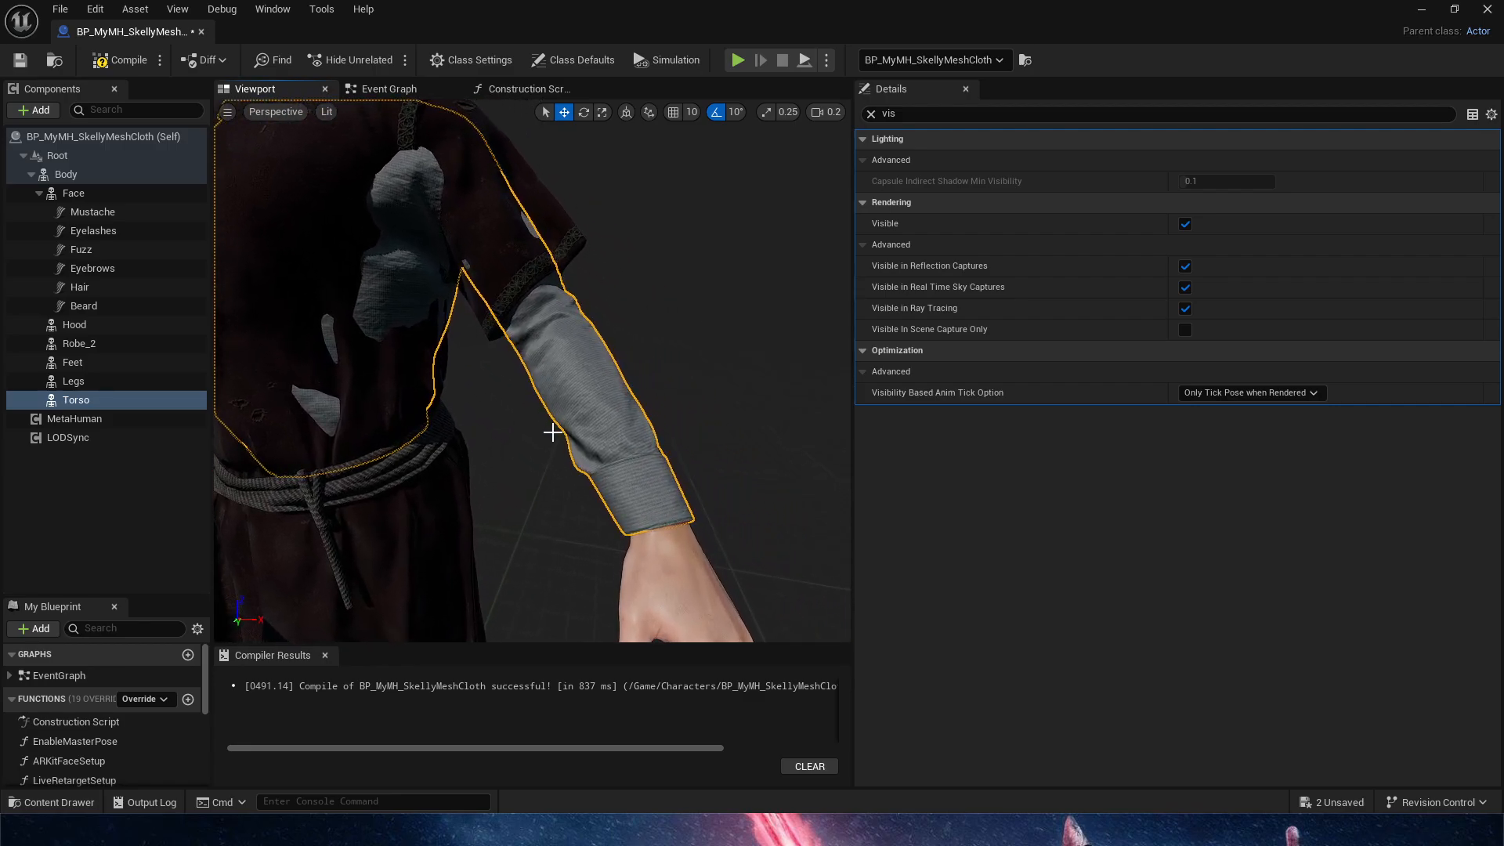
{"action": "right_click_drag", "start_coordinate": [430, 403], "coordinate": [606, 488]}
{"action": "right_click_drag", "start_coordinate": [698, 577], "coordinate": [688, 626]}
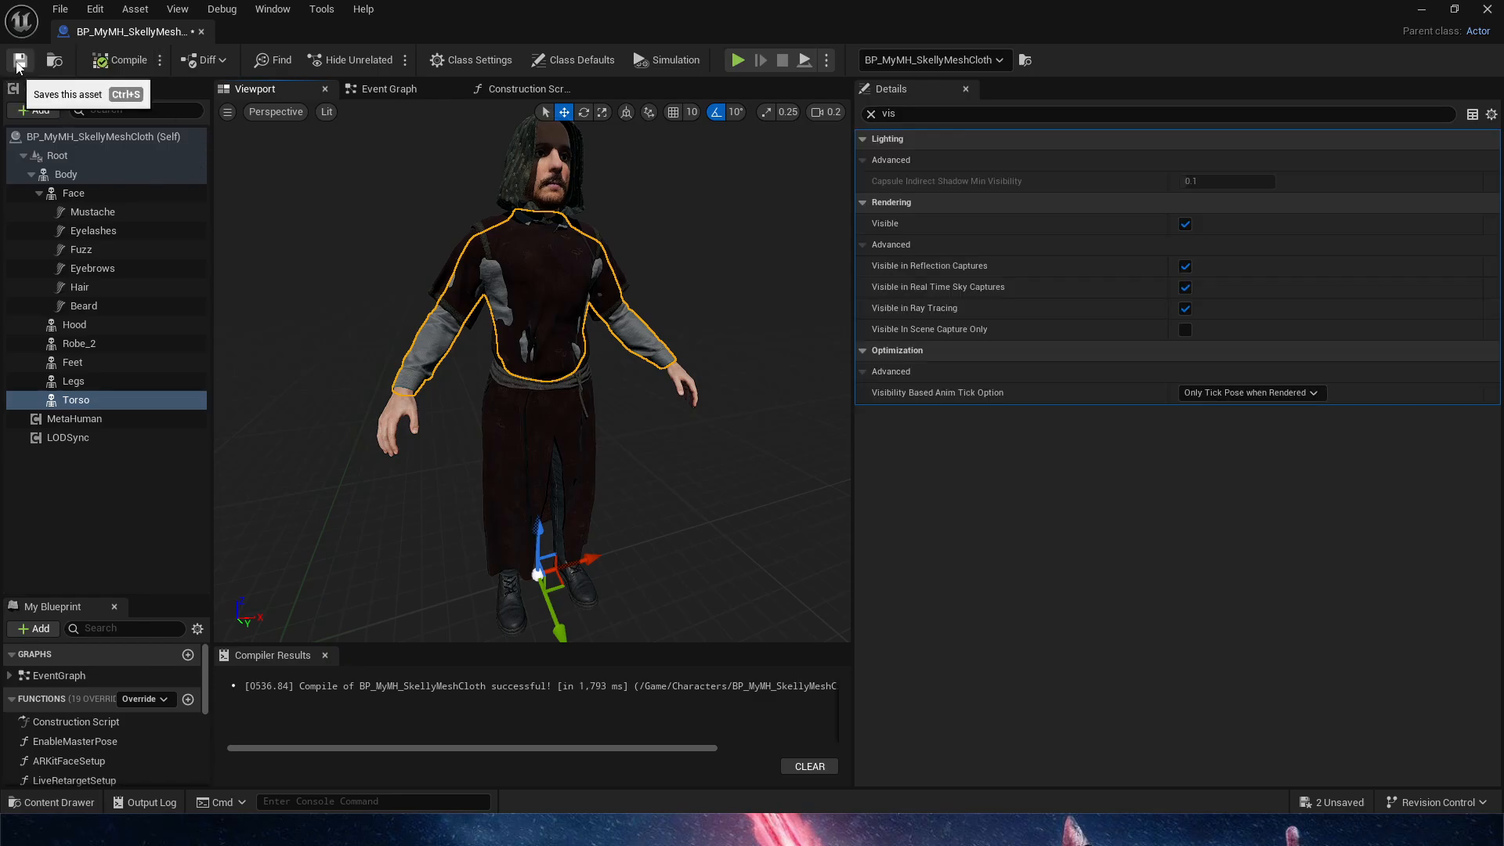
Clear the details filter and display the LODSync component's full properties, checking the Robe_2 component name beforehand
{"action": "left_click", "coordinate": [502, 95]}
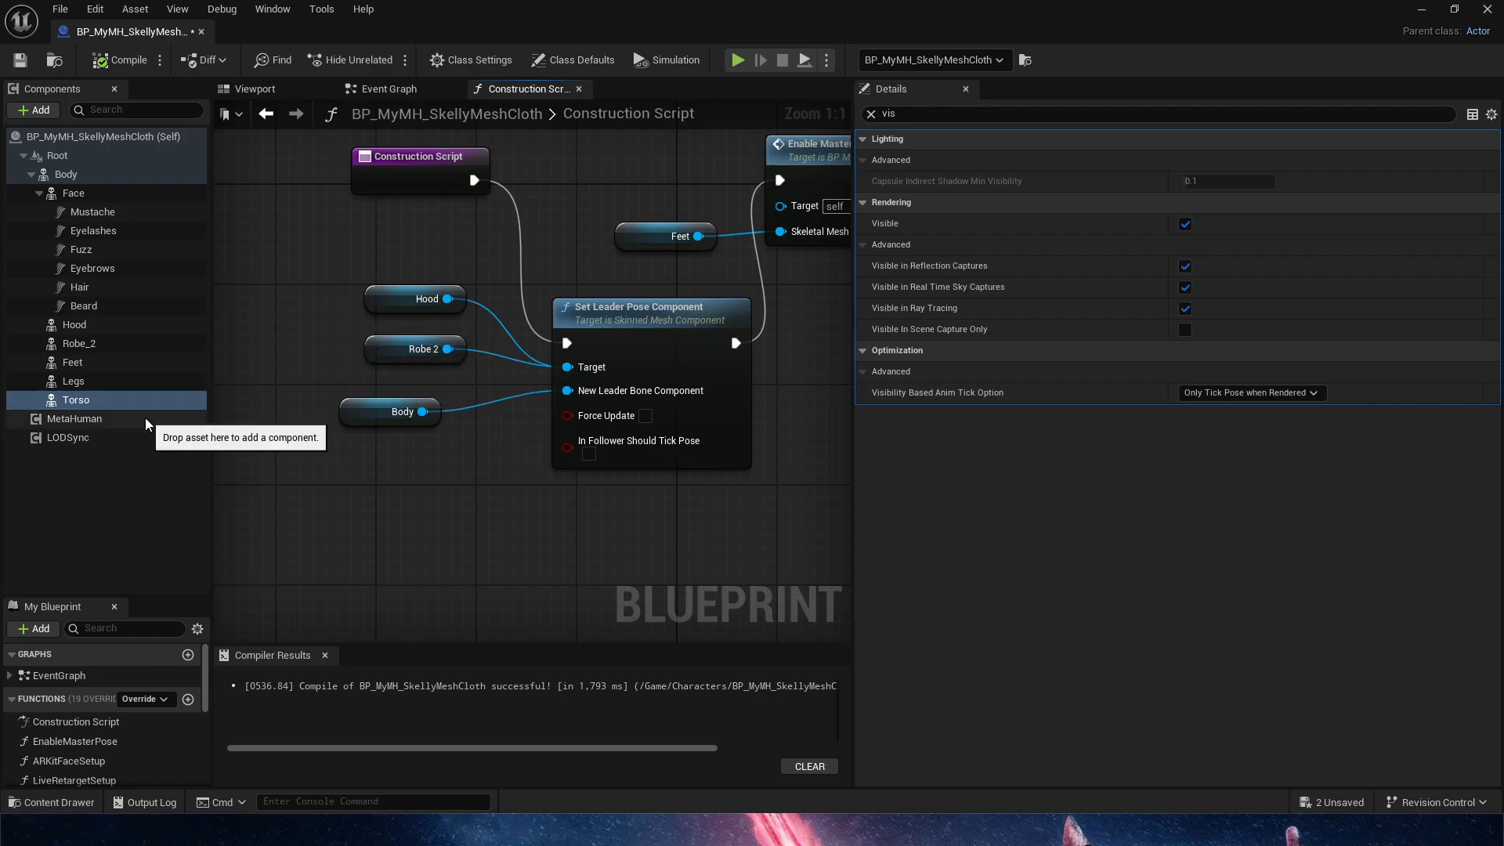
{"action": "left_click", "coordinate": [117, 438]}
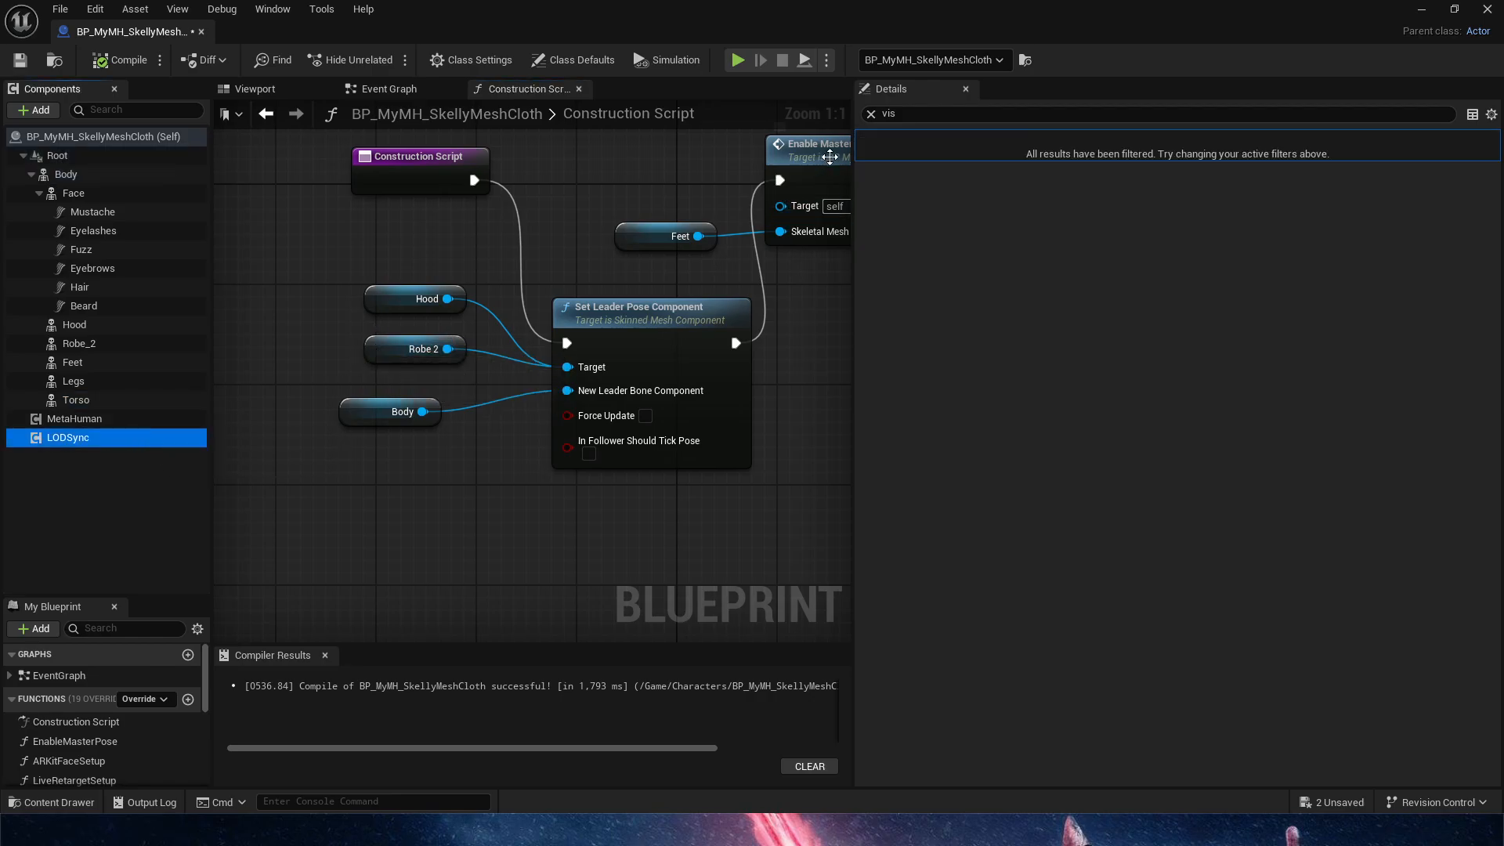
{"action": "left_click", "coordinate": [871, 114]}
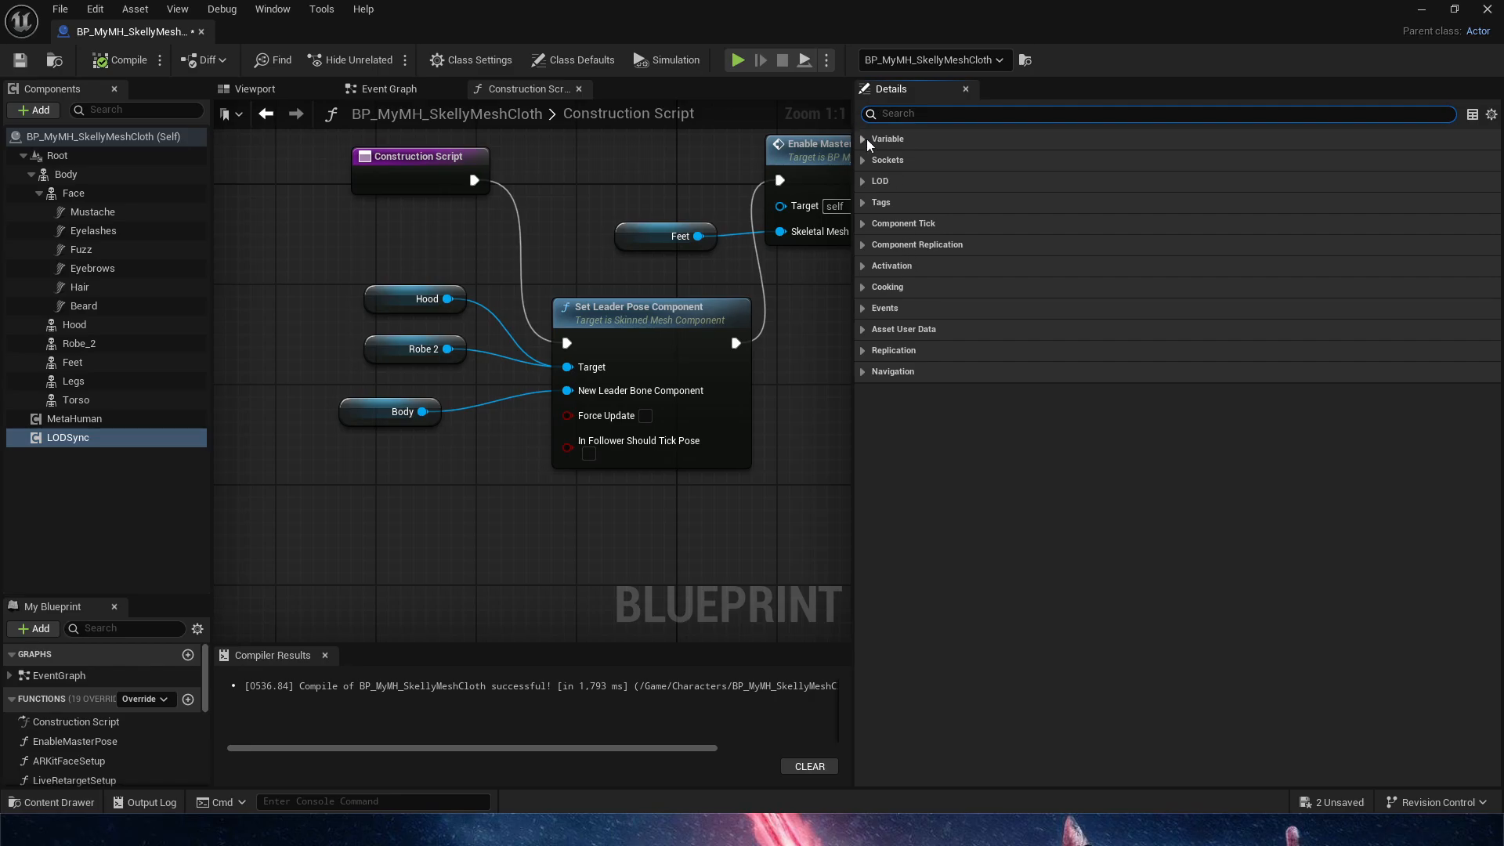
{"action": "left_click", "coordinate": [79, 343]}
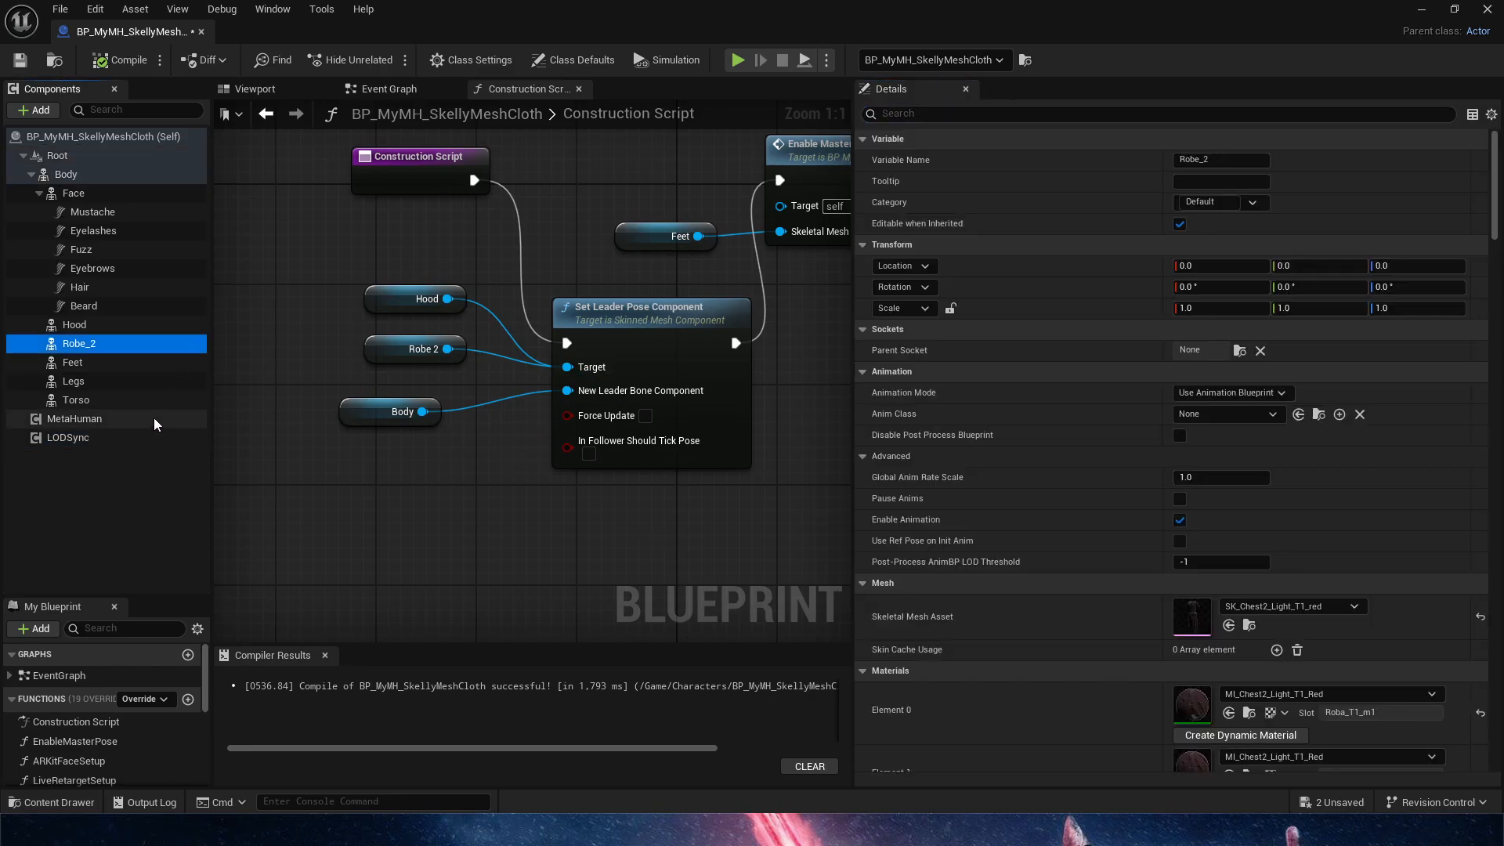
{"action": "left_click", "coordinate": [68, 437]}
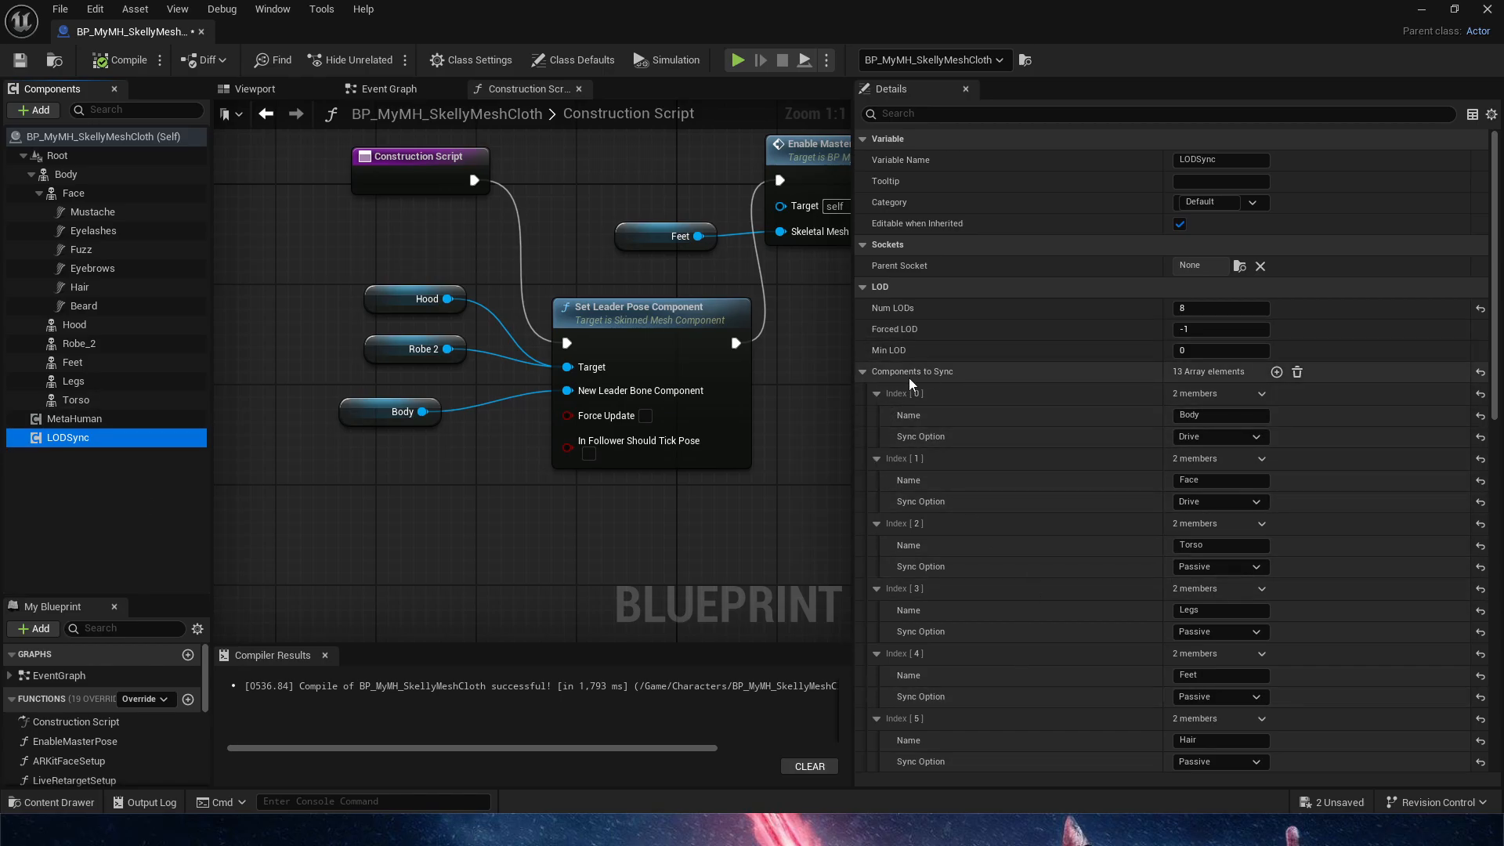
Review LODSync's Components to Sync list, expanding entries 11 and 12 to check the names and sync options for Robe_2 and Hood
{"action": "scroll", "coordinate": [1130, 507], "scroll_direction": "down", "scroll_amount": 3}
{"action": "scroll", "coordinate": [1131, 508], "scroll_direction": "down", "scroll_amount": 10}
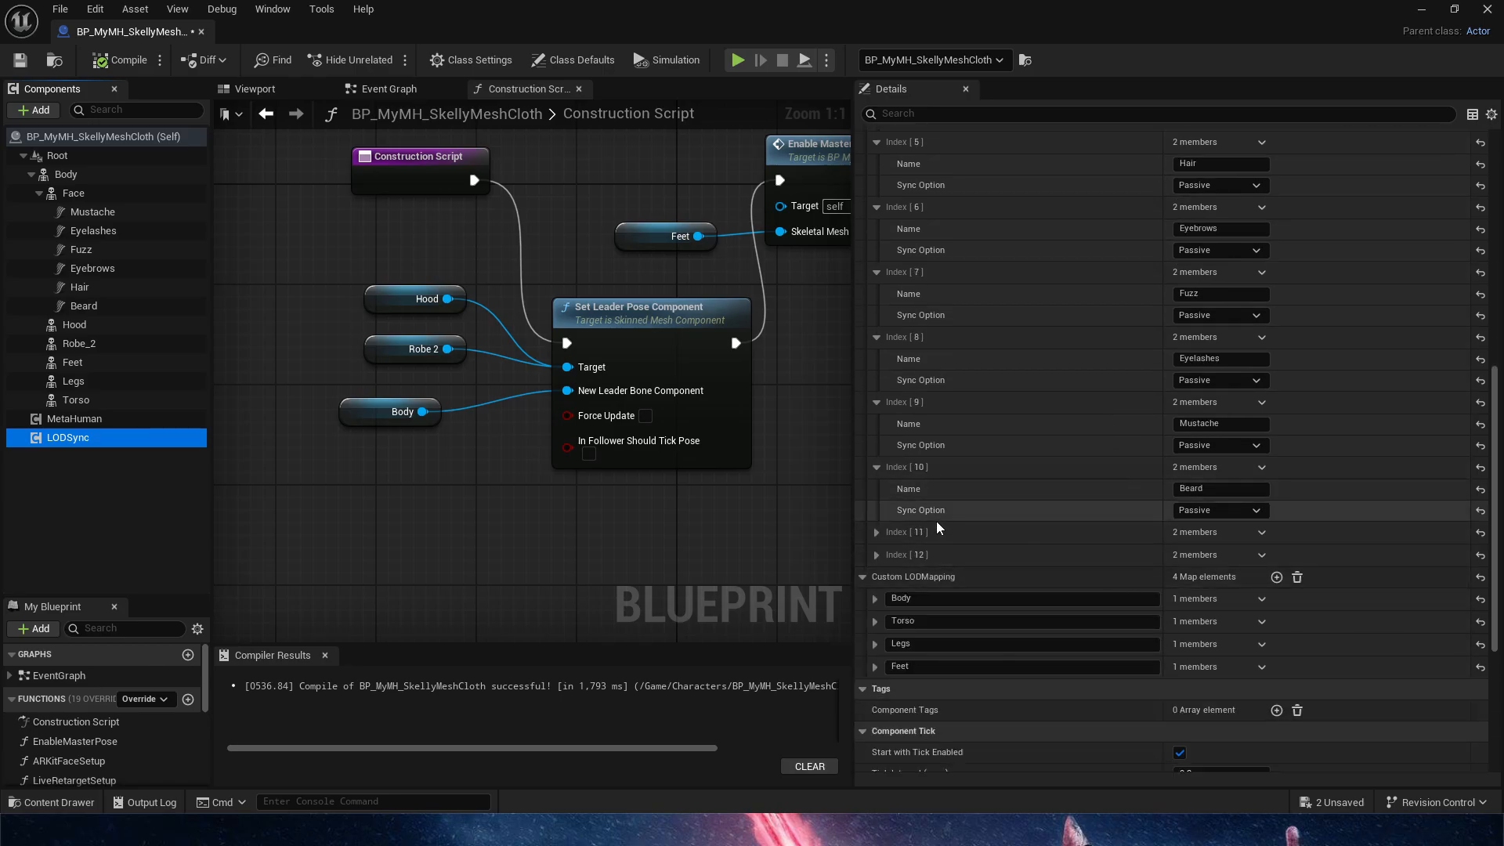
{"action": "left_click", "coordinate": [877, 554]}
{"action": "left_click", "coordinate": [877, 532]}
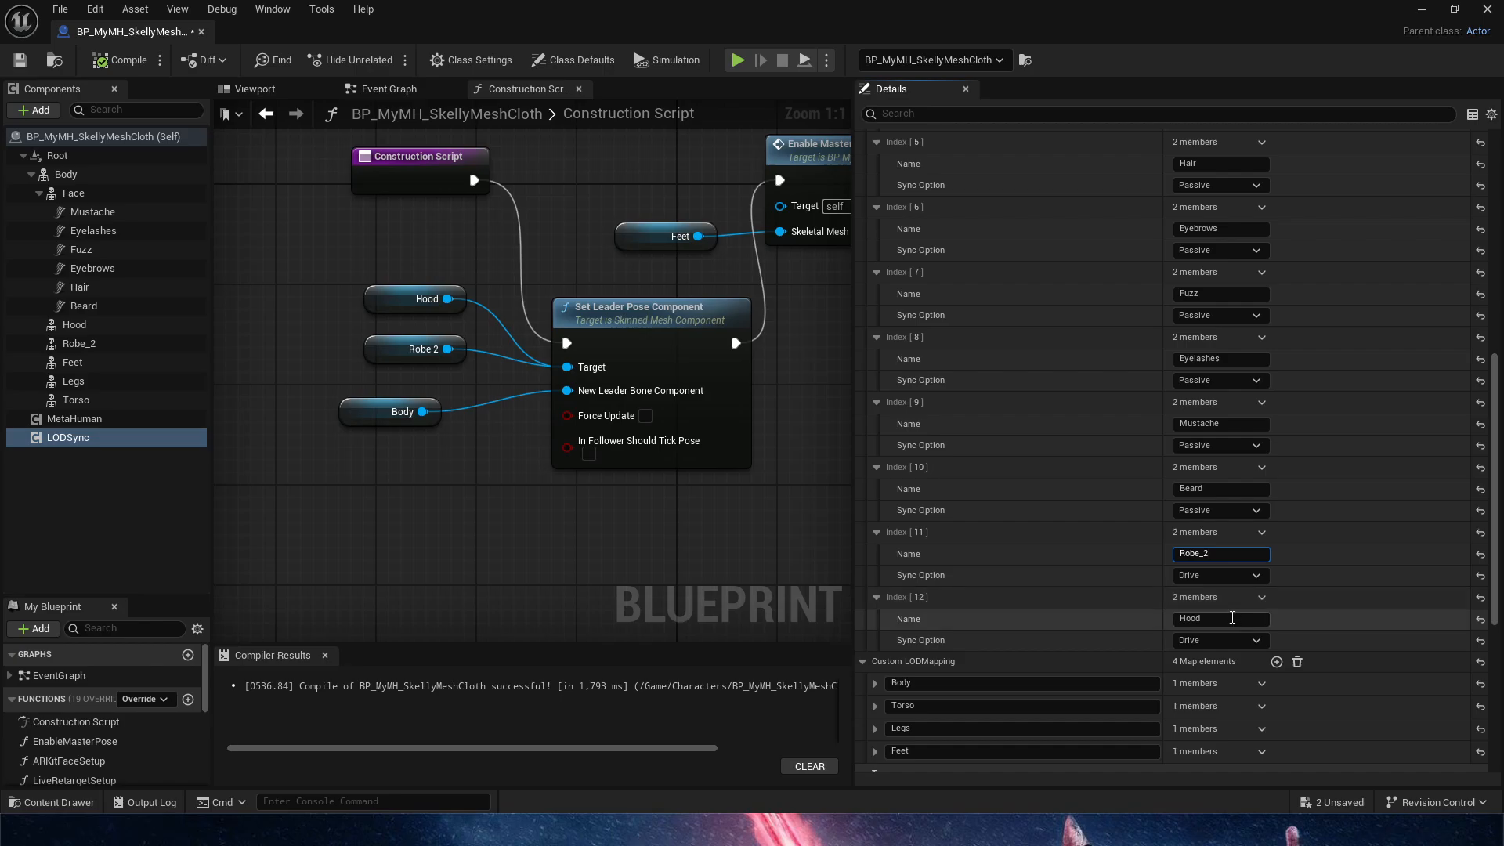
{"action": "left_click", "coordinate": [1241, 619]}
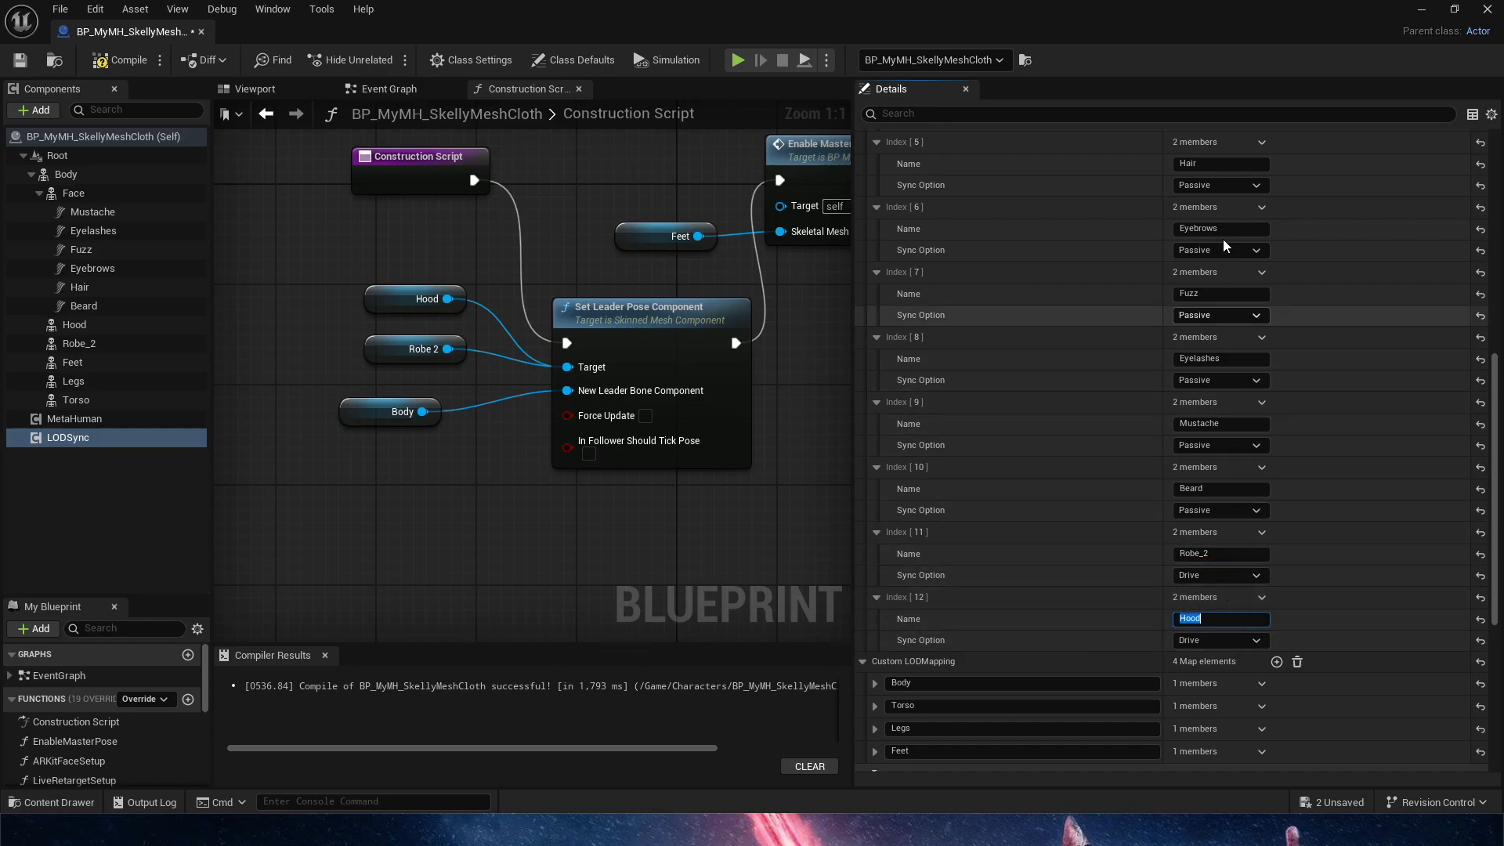
{"action": "scroll", "coordinate": [1253, 380], "scroll_direction": "up", "scroll_amount": 6}
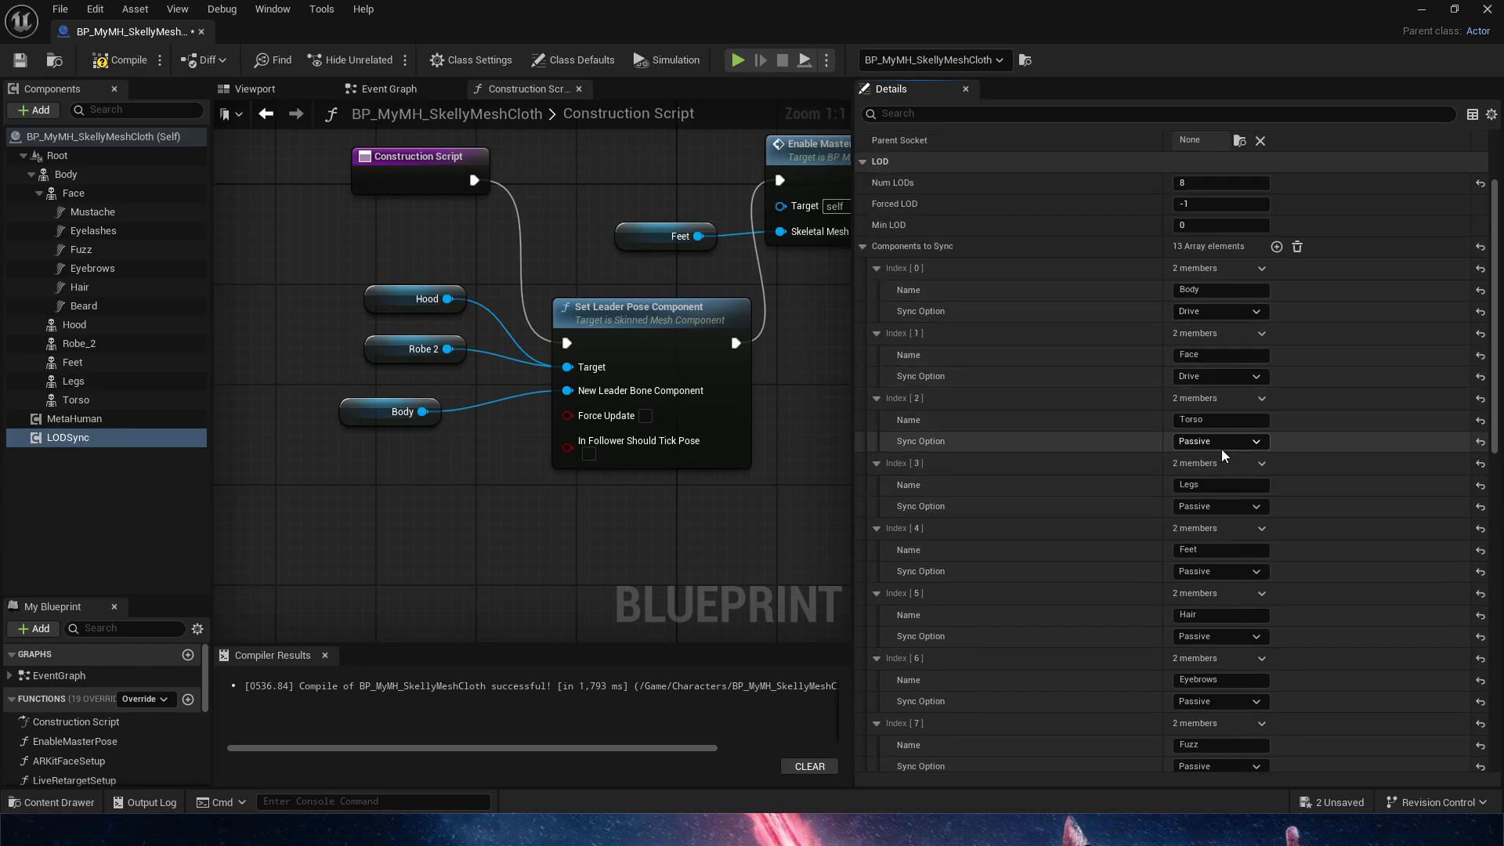
{"action": "scroll", "coordinate": [1227, 470], "scroll_direction": "down", "scroll_amount": 3}
{"action": "scroll", "coordinate": [1203, 596], "scroll_direction": "down", "scroll_amount": 6}
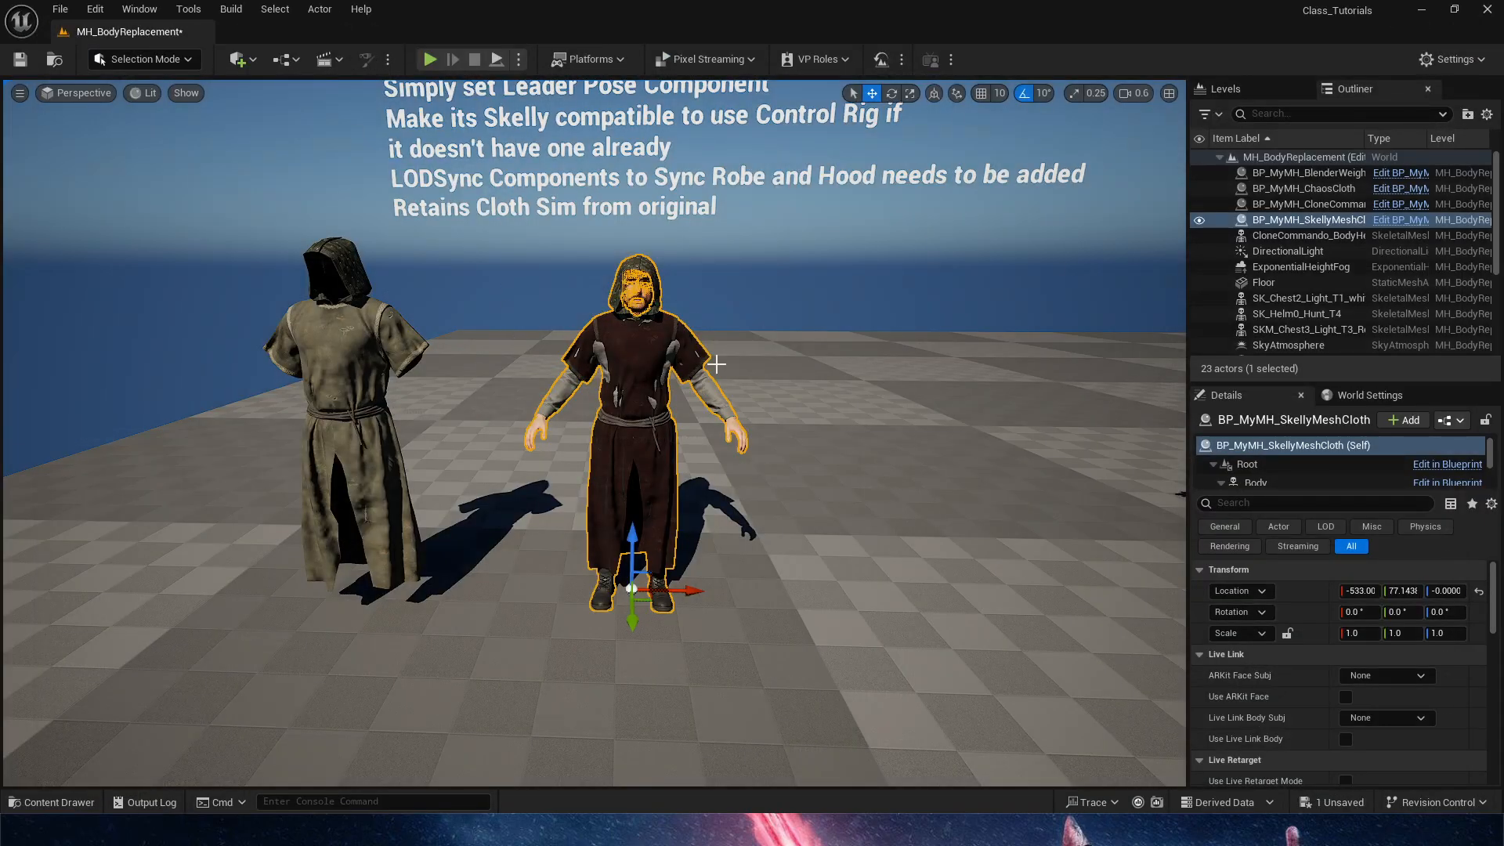
Switch to the MH_BodyReplacement level and examine the robed MetaHuman up close and beside the original robe
{"action": "key", "text": "w"}
{"action": "right_click_drag", "start_coordinate": [716, 364], "coordinate": [725, 363]}
{"action": "key", "text": "s"}
{"action": "left_click", "coordinate": [672, 299]}
{"action": "right_click_drag", "start_coordinate": [709, 311], "coordinate": [715, 305]}
{"action": "key", "text": "s"}
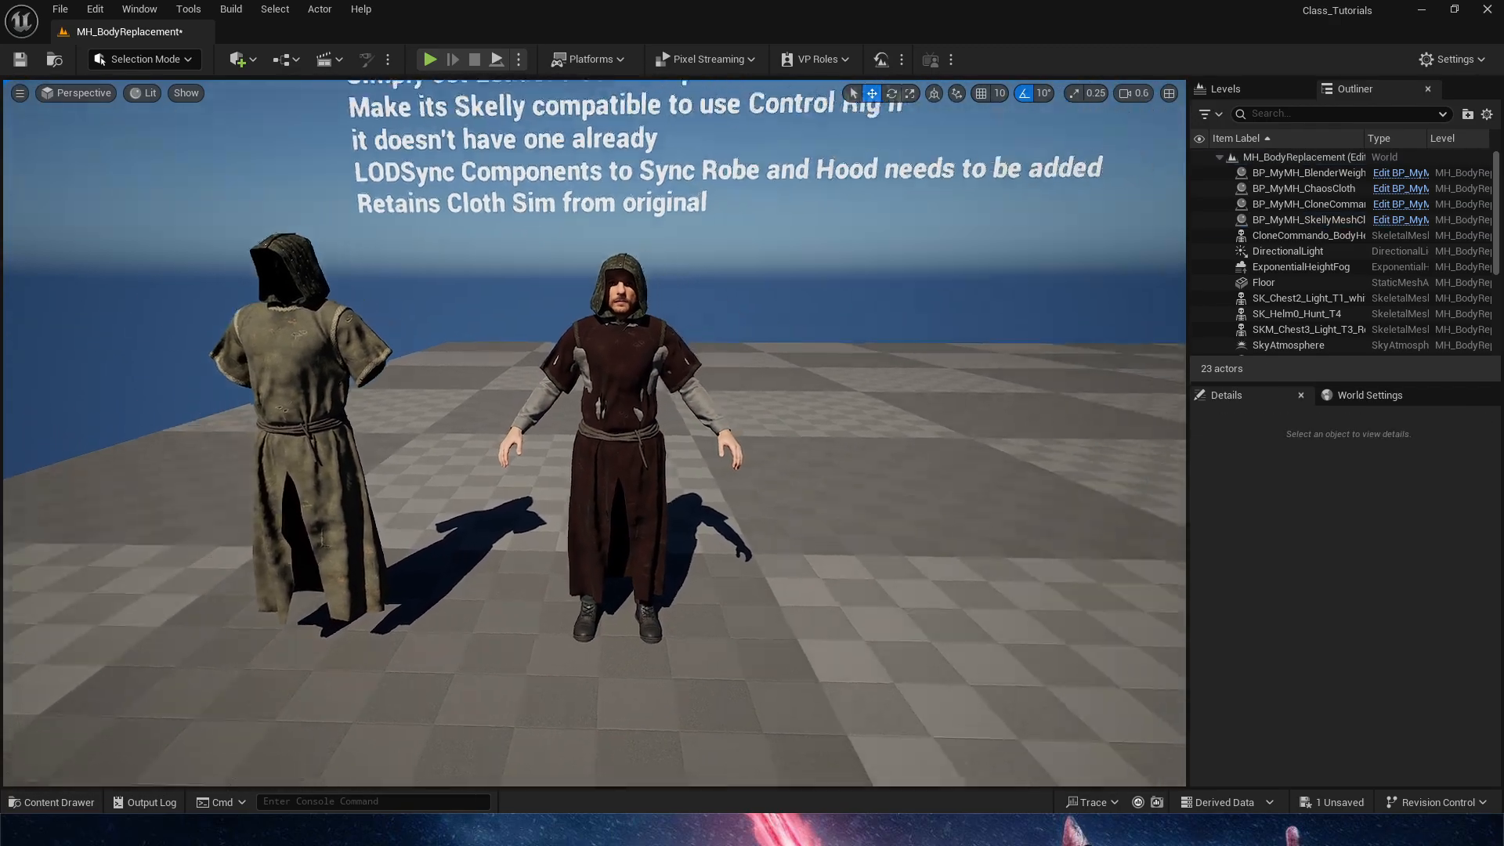
Open the LS_BodyReplacement_Teaser sequence from the Cinematics folder and preview the robe's cloth motion during playback and a brief simulation
{"action": "key", "text": "ctrl+space"}
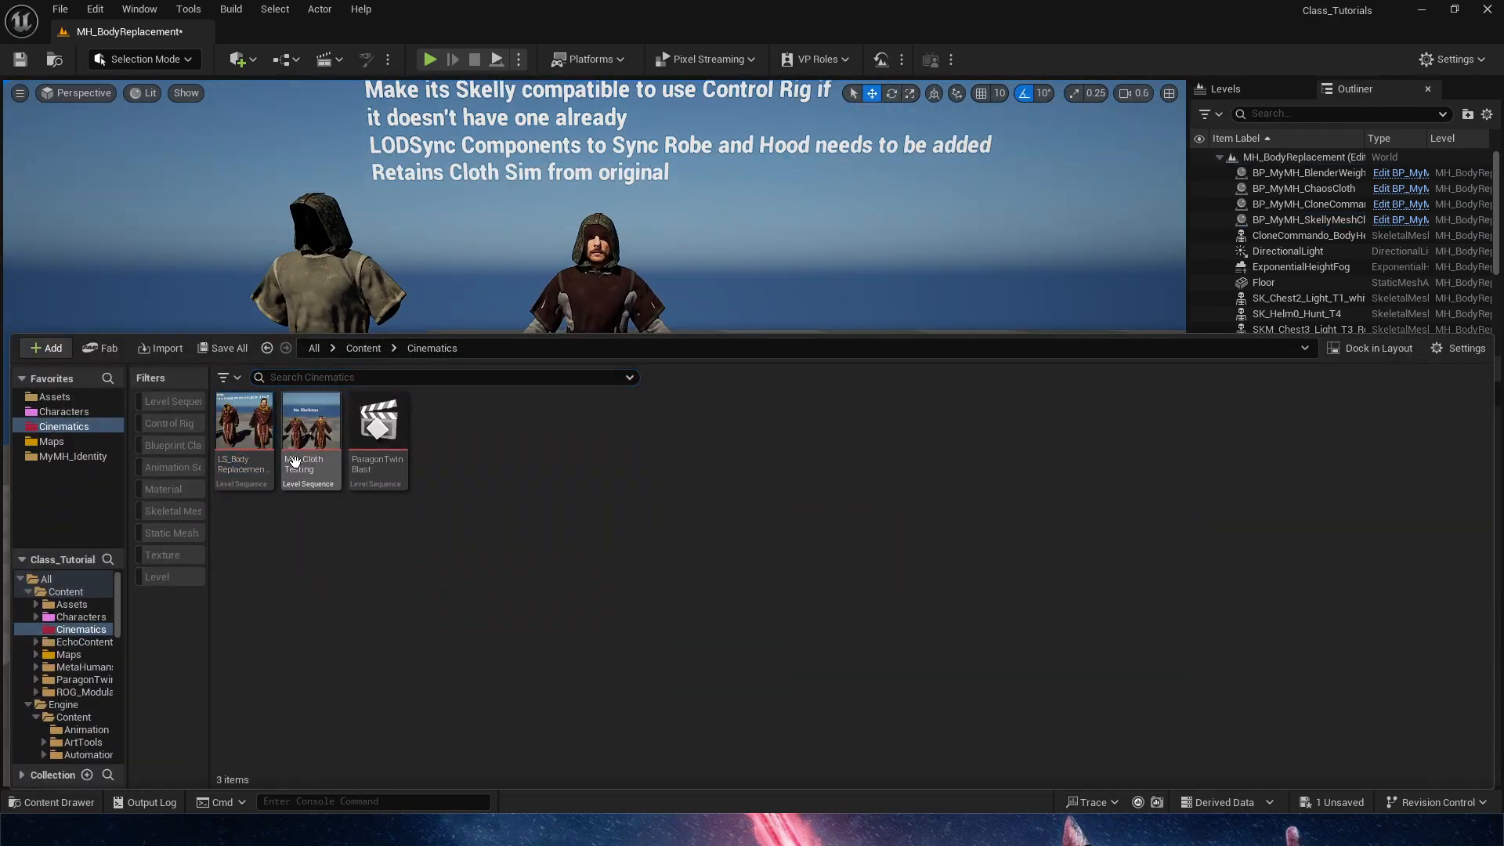
{"action": "double_click", "coordinate": [244, 429]}
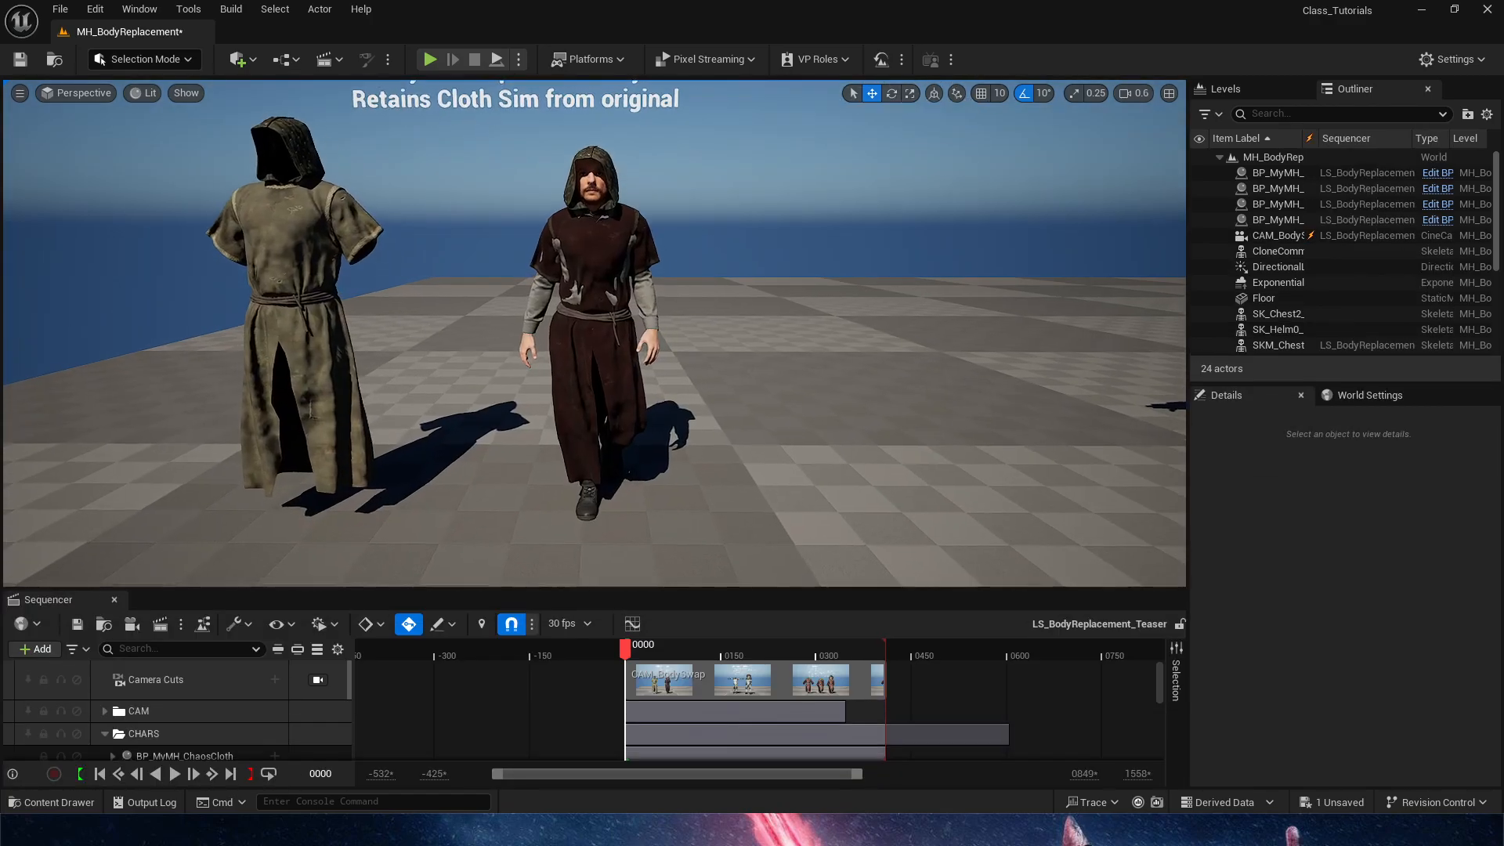
{"action": "mouse_move", "coordinate": [626, 648]}
{"action": "left_mouse_down"}
{"action": "mouse_move", "coordinate": [713, 650]}
{"action": "mouse_move", "coordinate": [637, 647]}
{"action": "left_mouse_up"}
{"action": "key", "text": "space"}
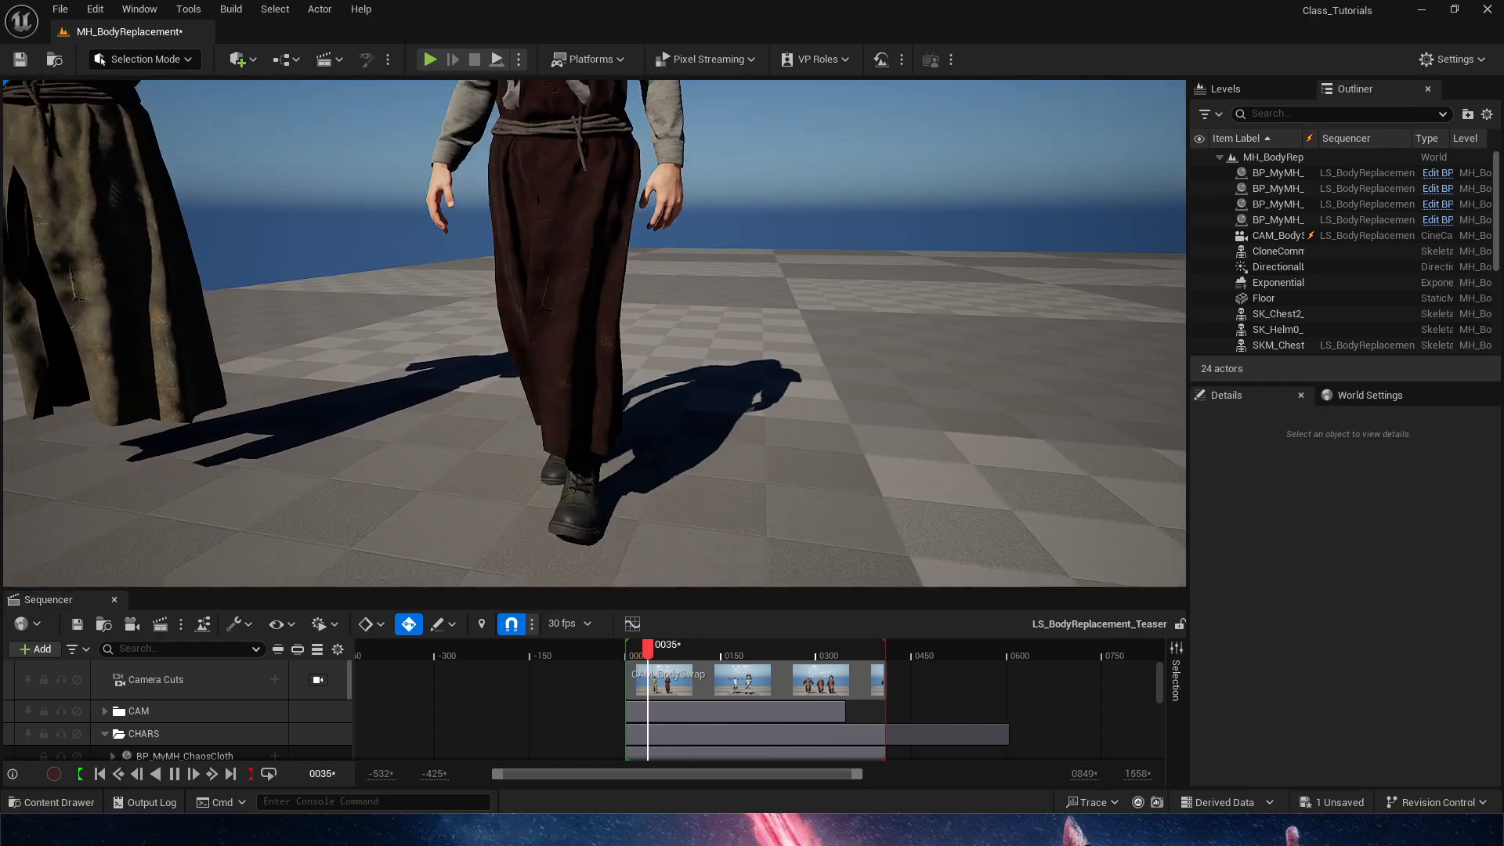
{"action": "left_click", "coordinate": [496, 59]}
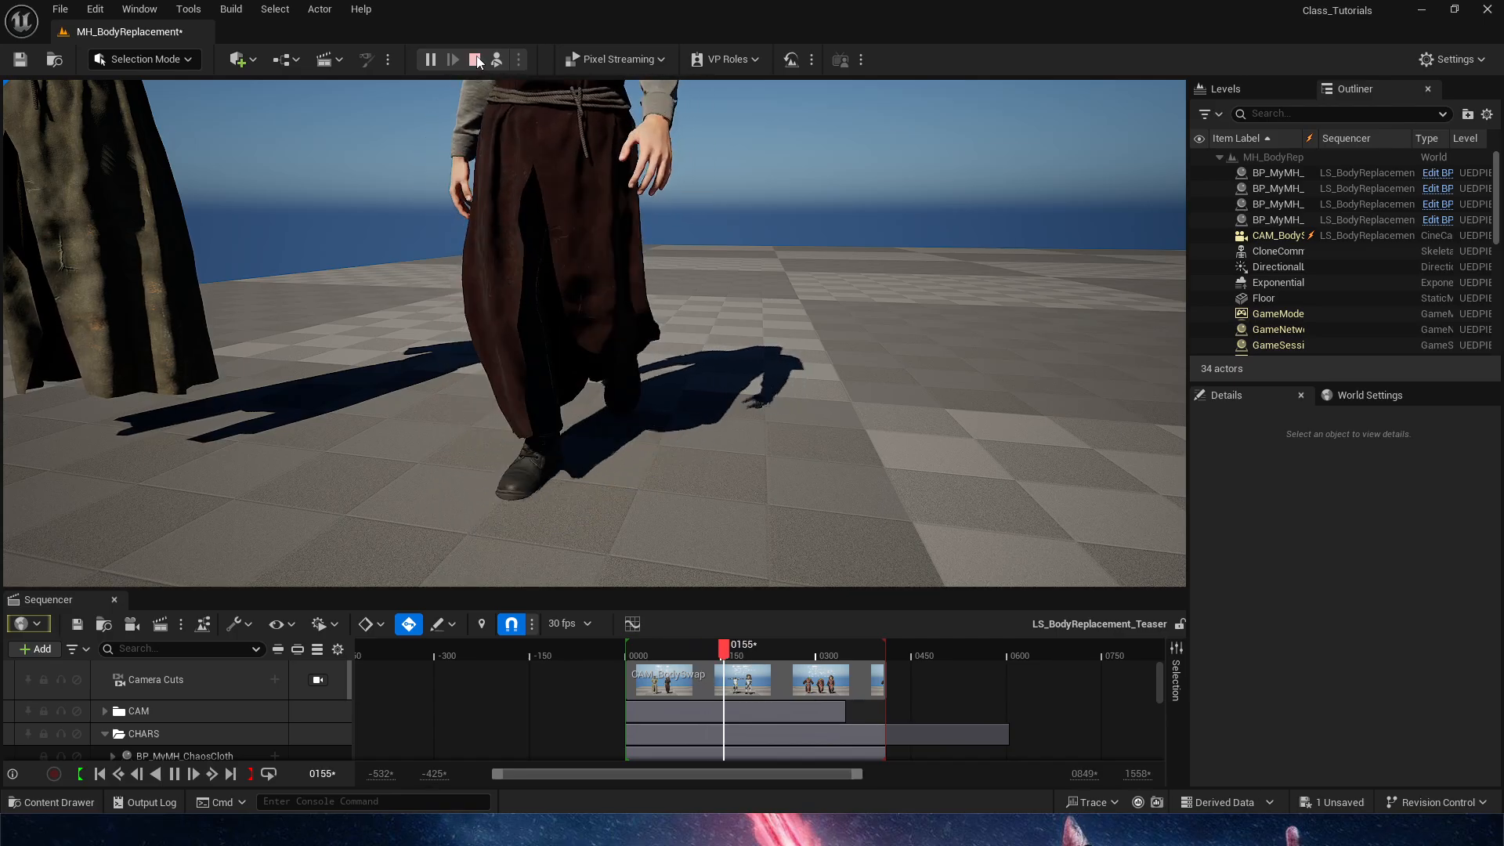
{"action": "left_click", "coordinate": [475, 60]}
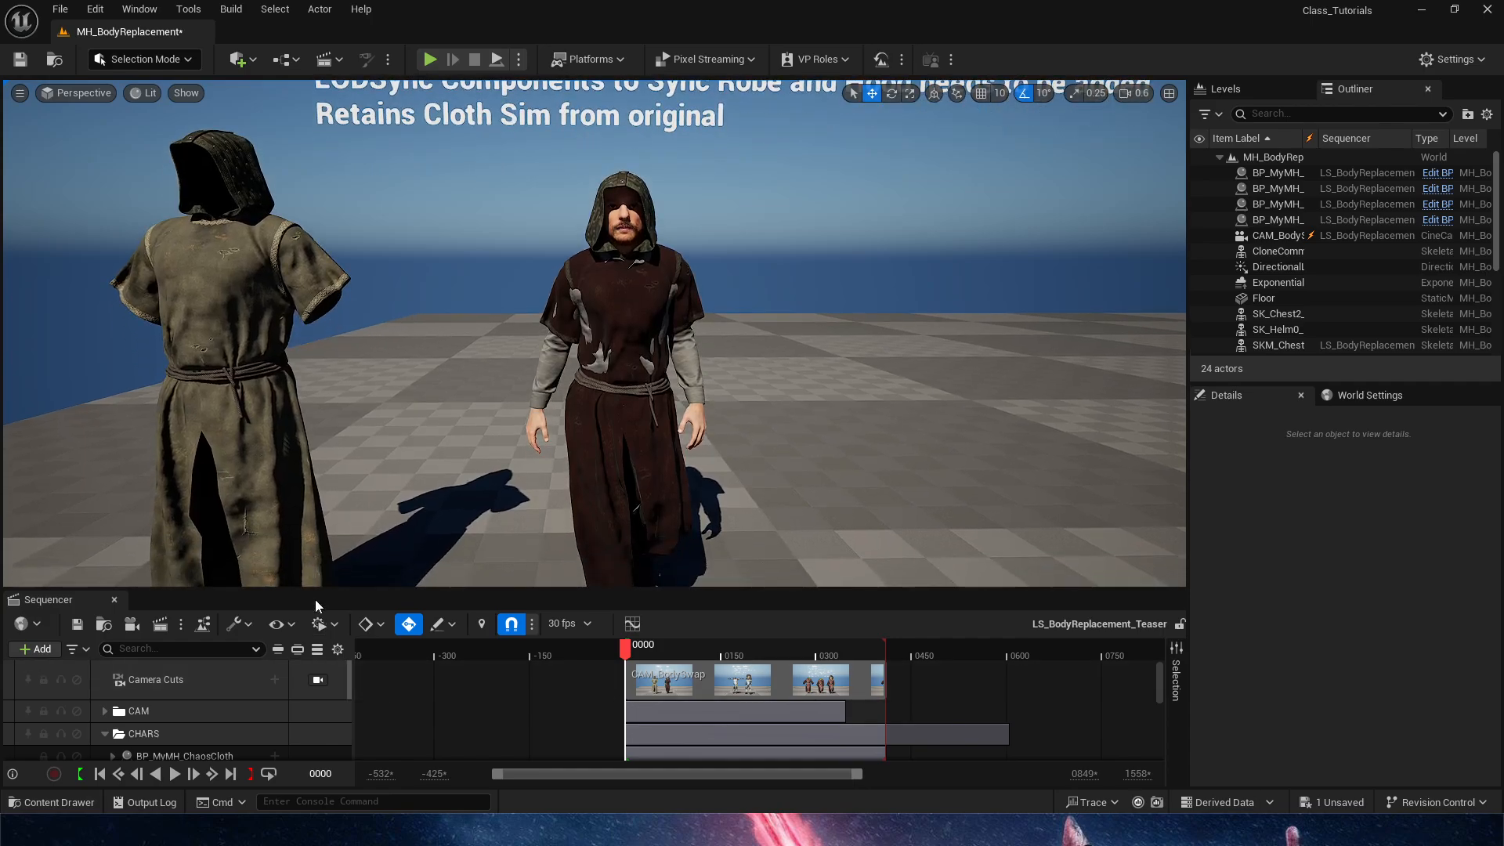
Add a layered MetaHuman_ControlRig to the Body track of BP_MyMH_SkellyMeshCloth and show the rig's controls in the viewport
{"action": "left_click_drag", "start_coordinate": [316, 601], "coordinate": [314, 507]}
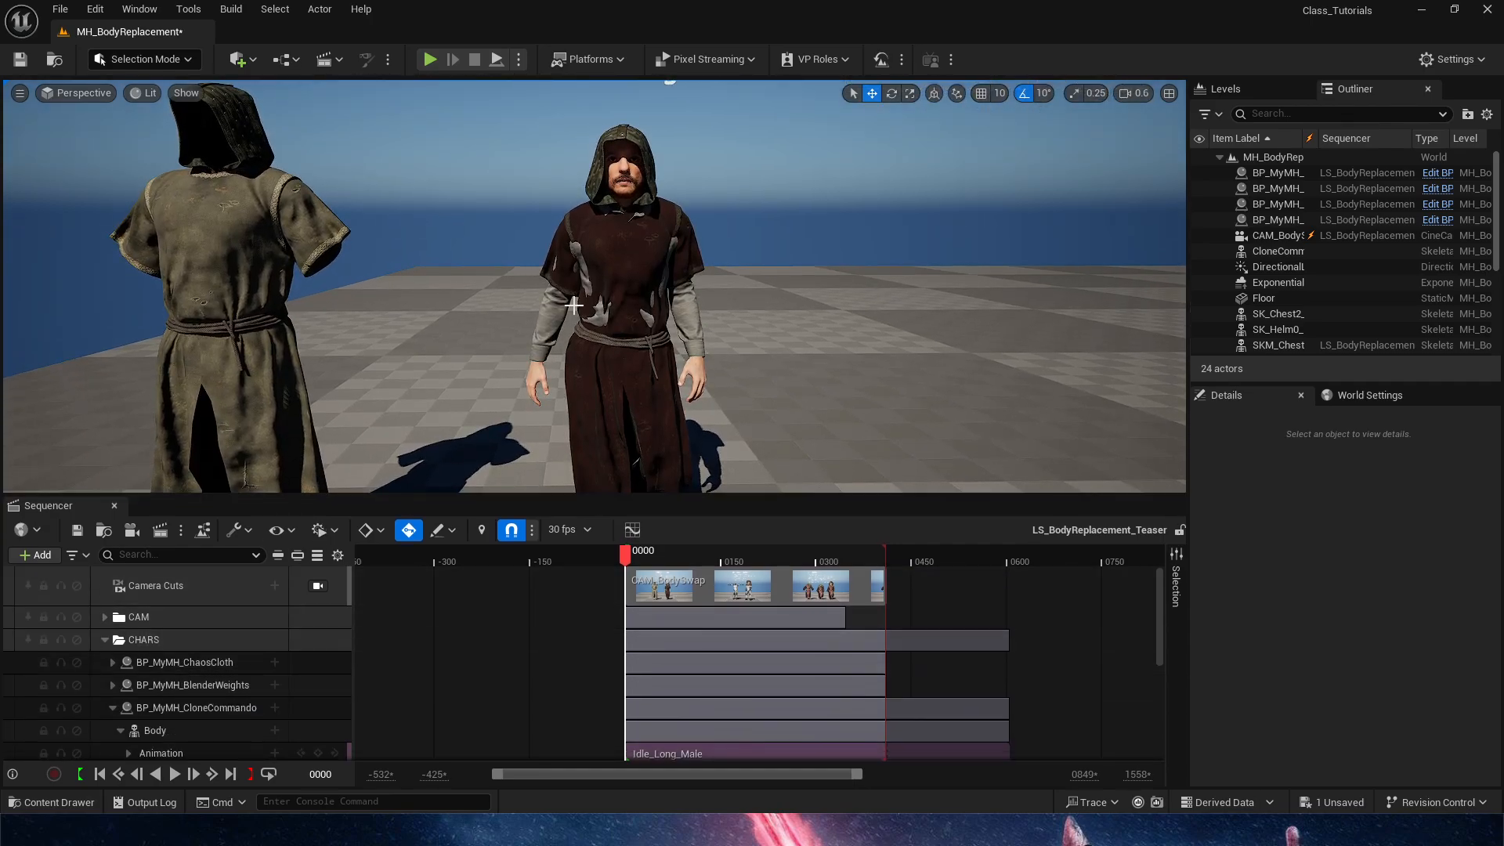
{"action": "left_click", "coordinate": [574, 306]}
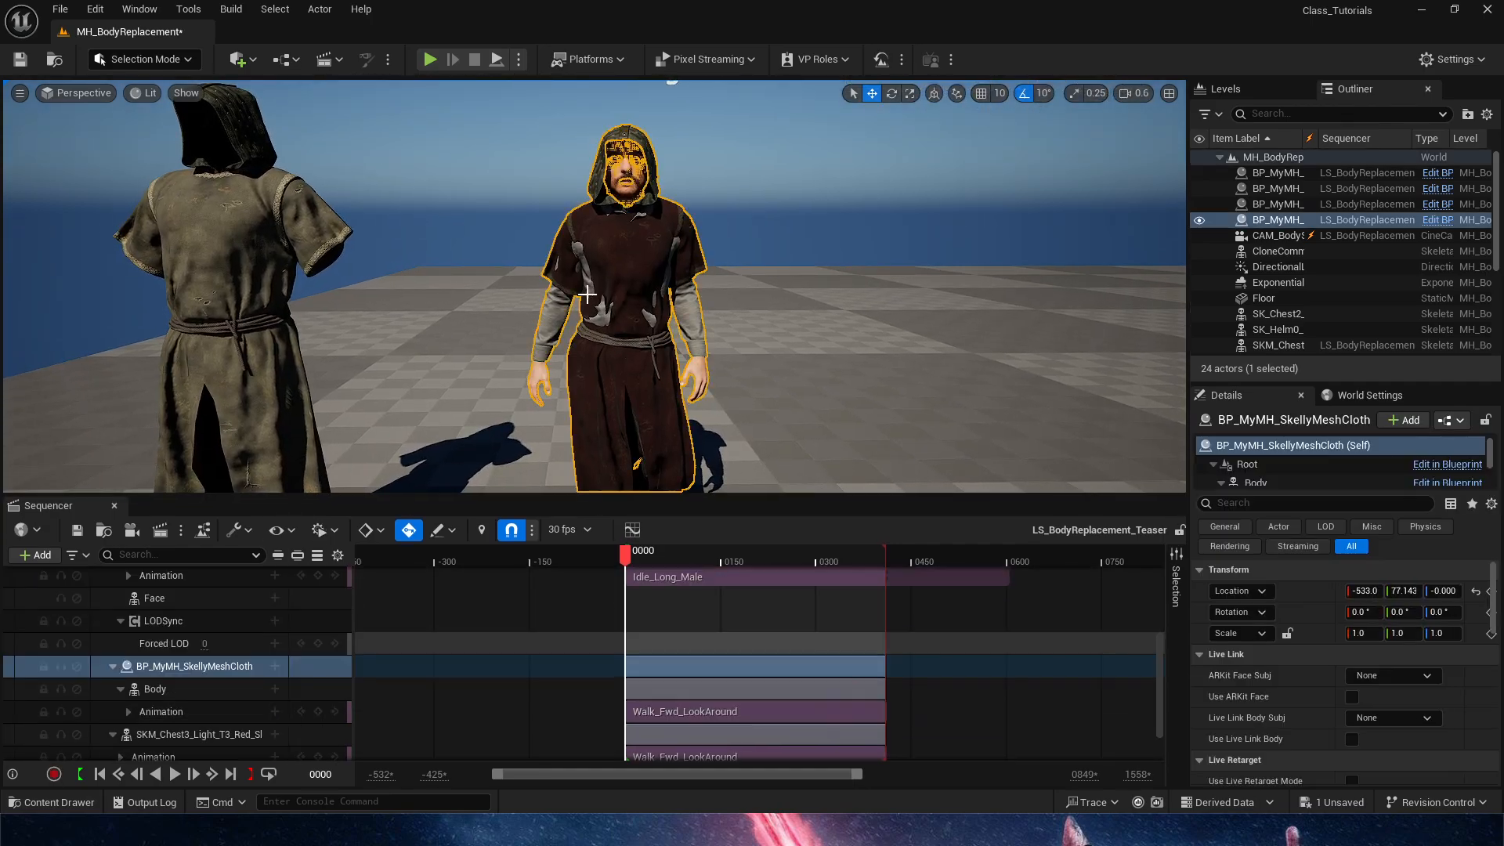
{"action": "left_click", "coordinate": [278, 667]}
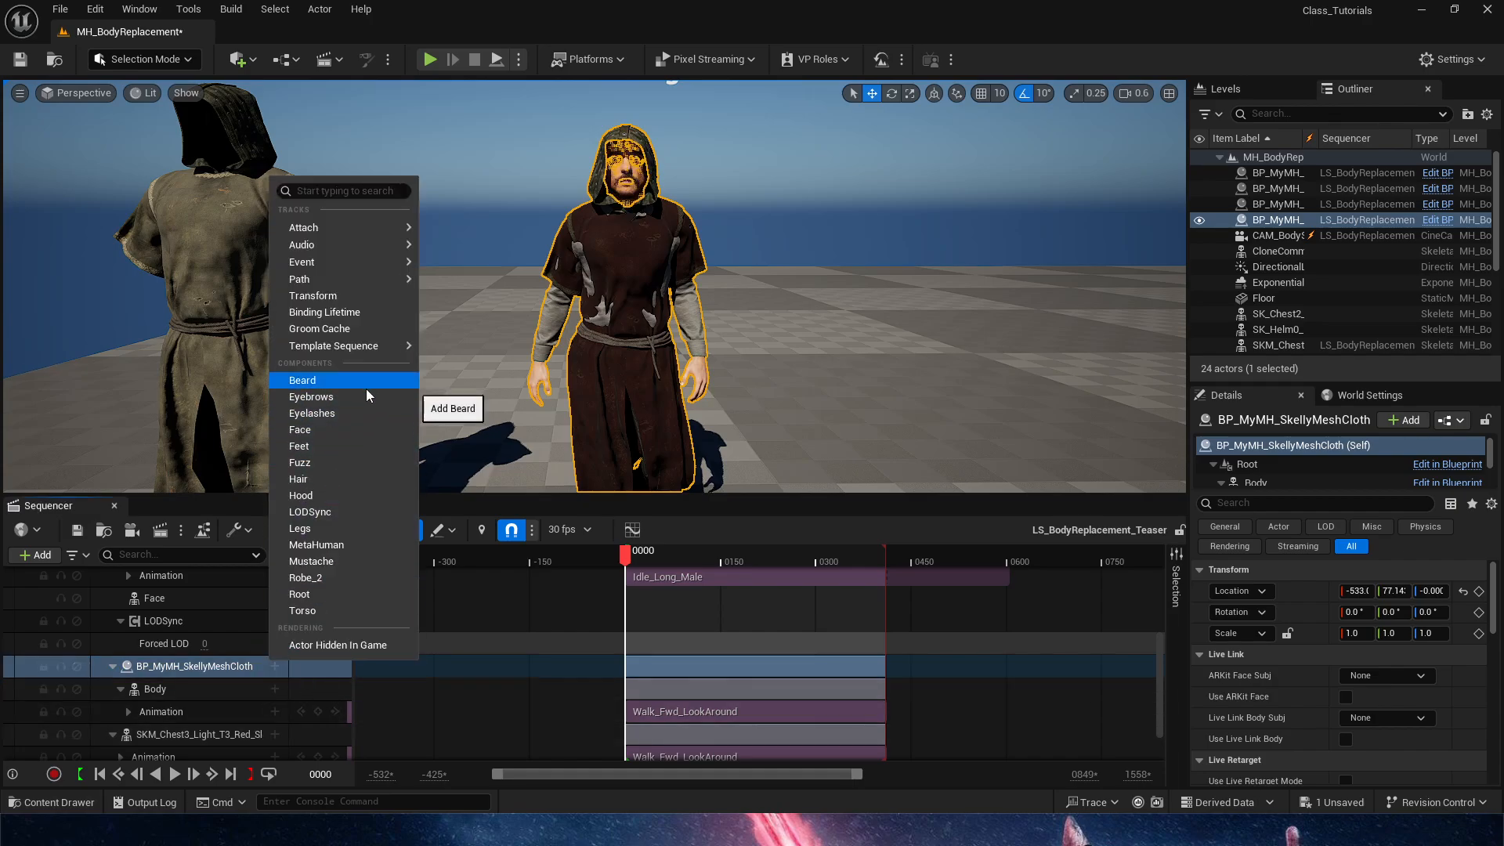
{"action": "left_click", "coordinate": [275, 688]}
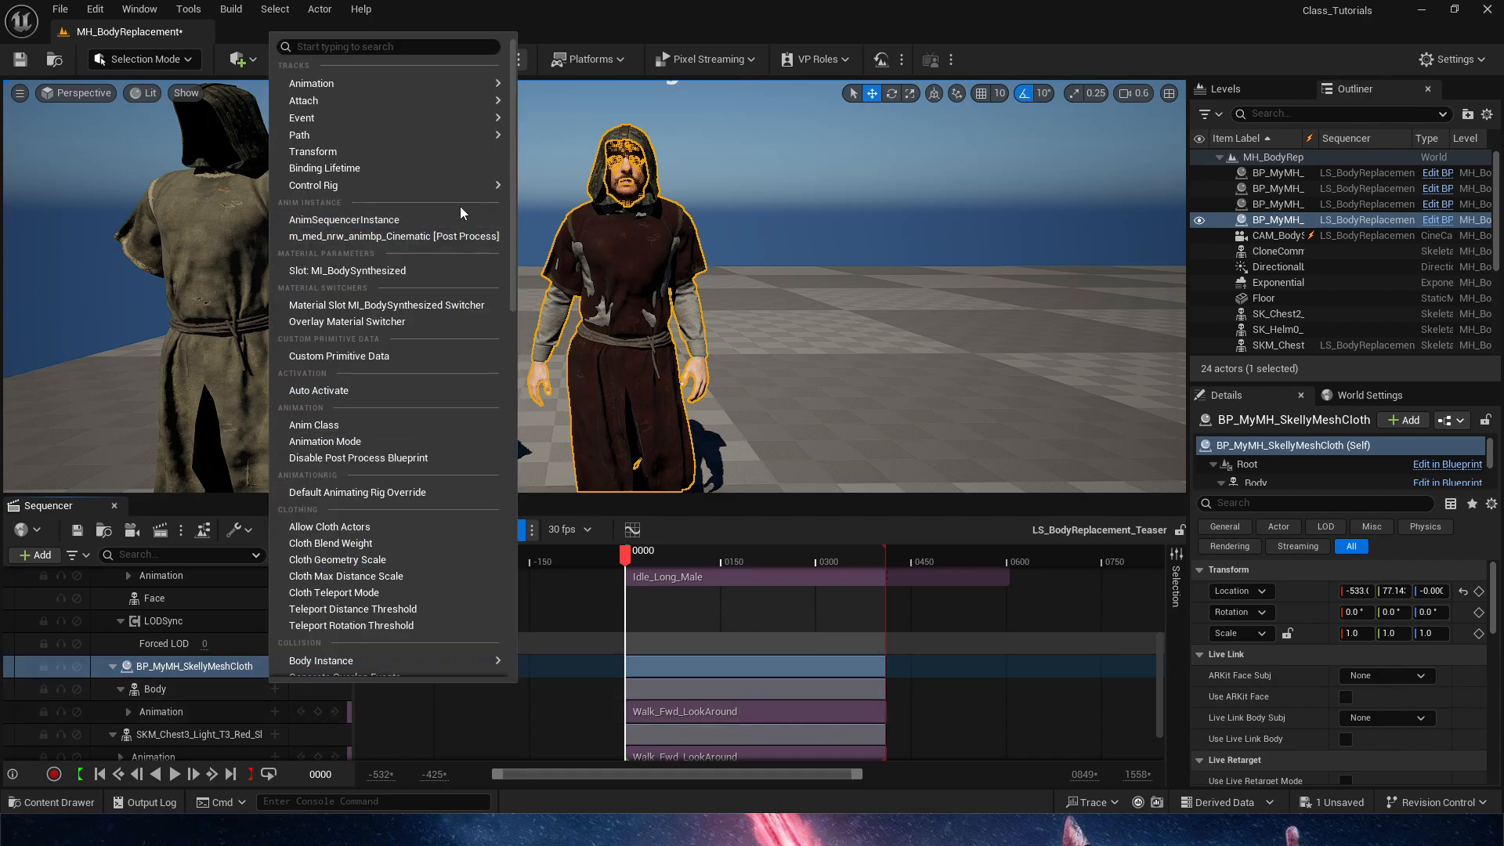
{"action": "mouse_move", "coordinate": [467, 191]}
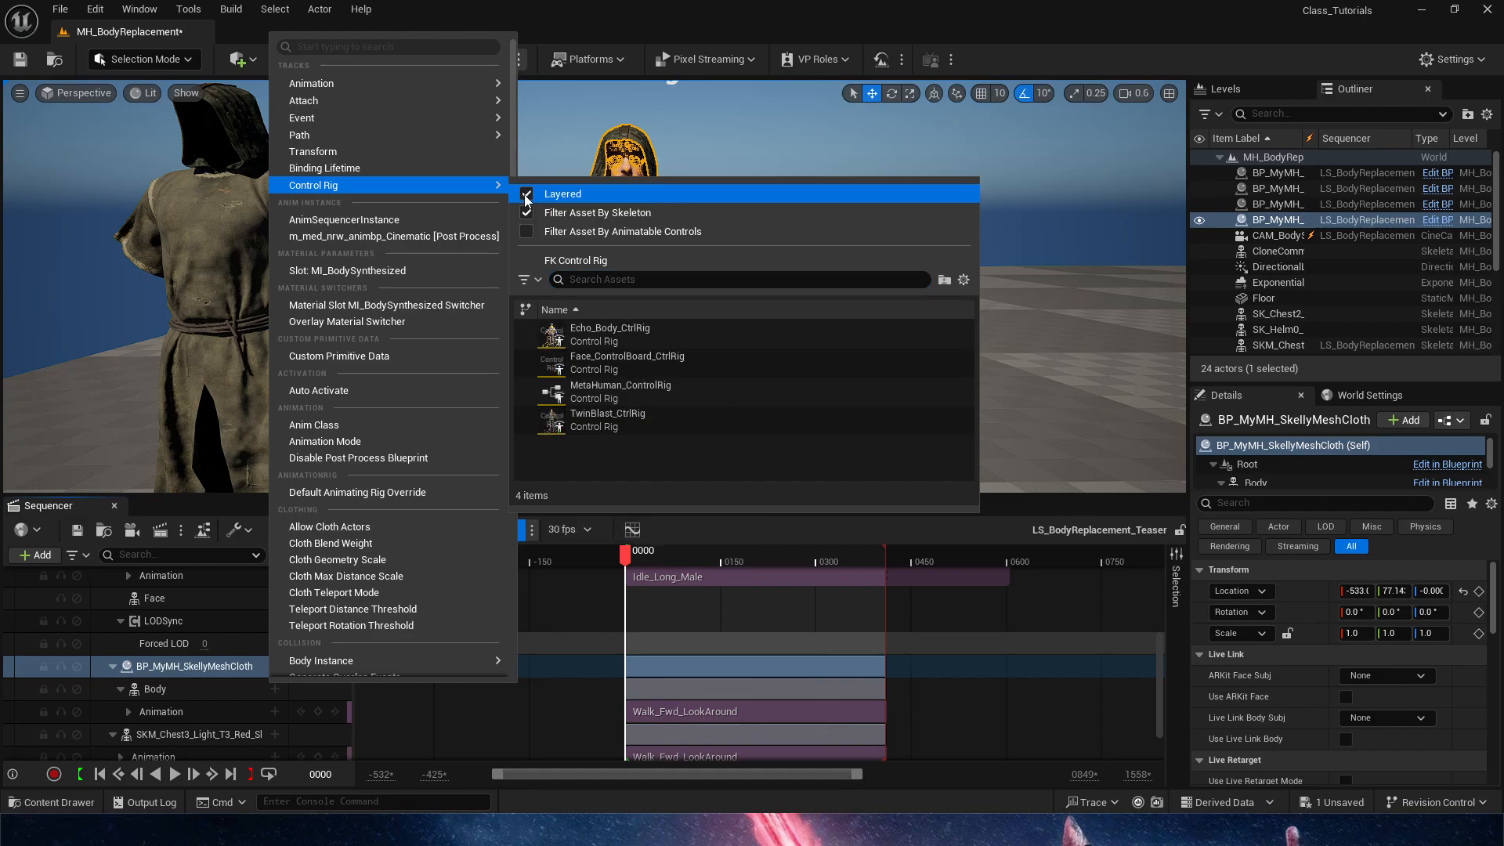
{"action": "left_click", "coordinate": [655, 395]}
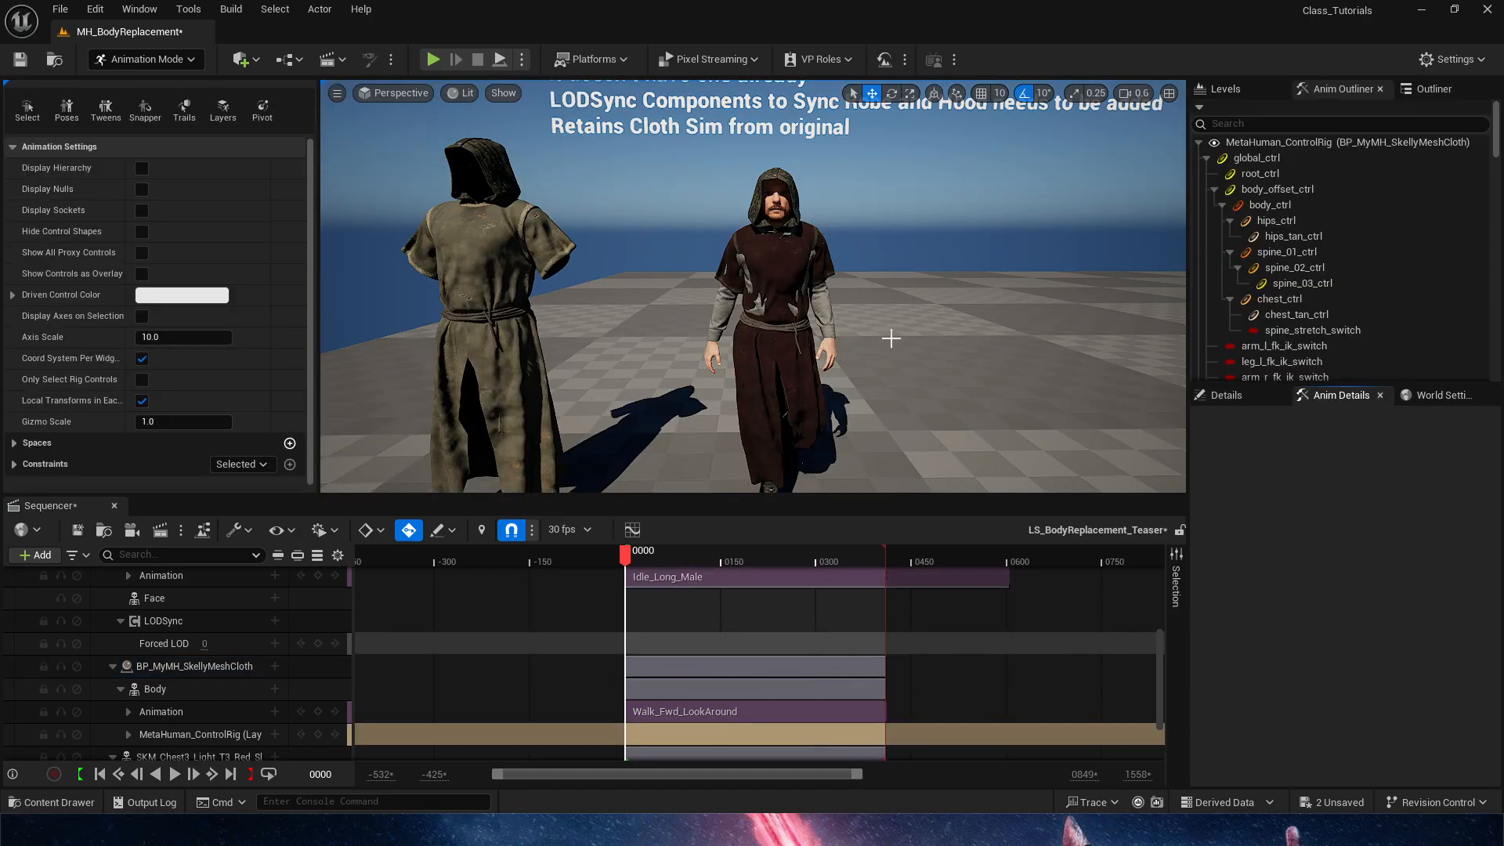
{"action": "key", "text": "w"}
{"action": "right_click_drag", "start_coordinate": [867, 296], "coordinate": [867, 271]}
{"action": "key", "text": "g"}
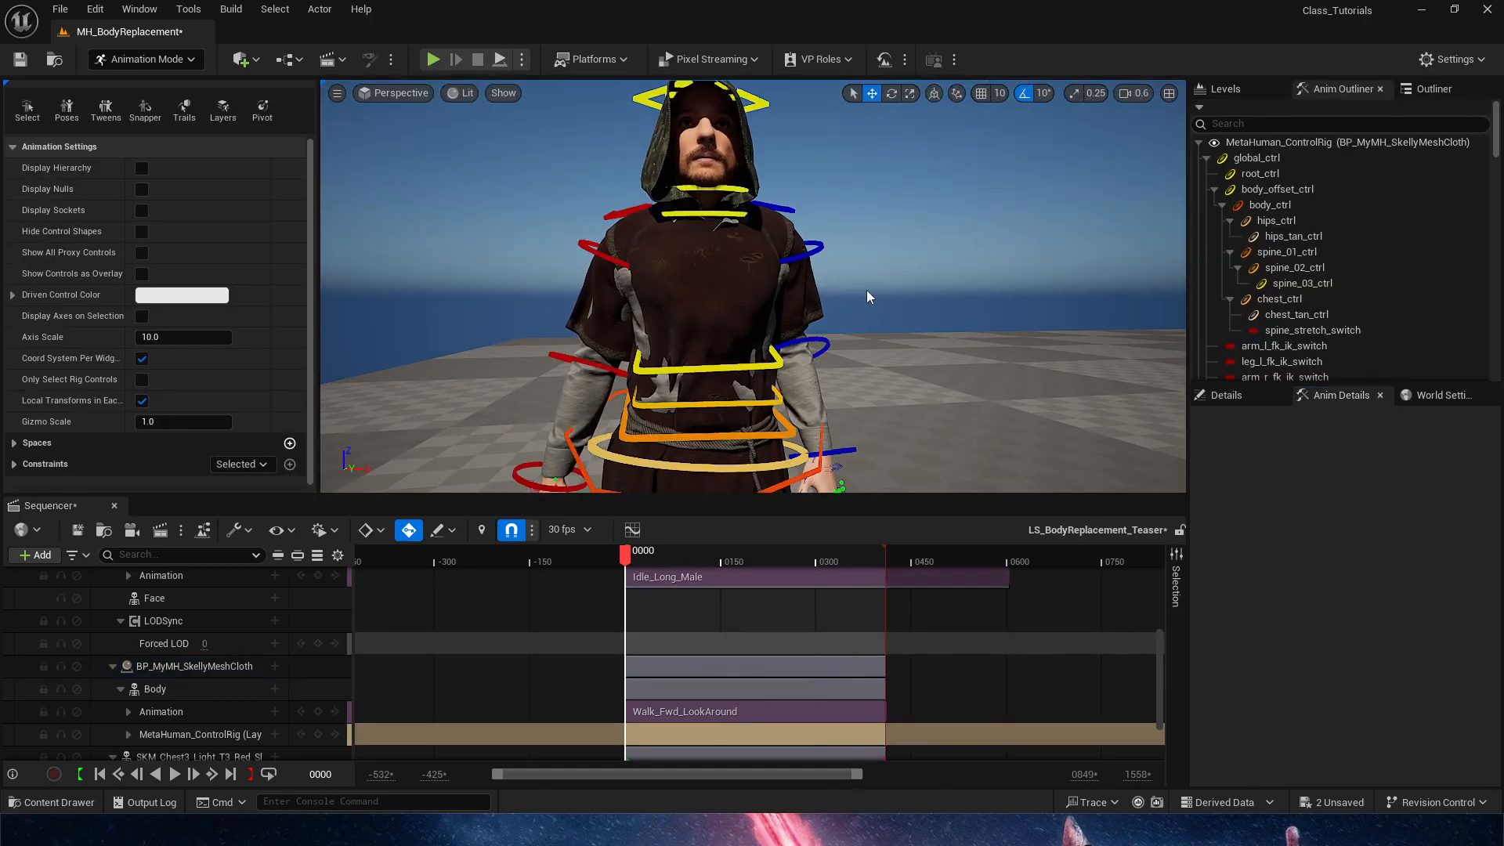
Try rotating the right clavicle control and undo the rotation
{"action": "key", "text": "s"}
{"action": "right_click_drag", "start_coordinate": [746, 294], "coordinate": [746, 303]}
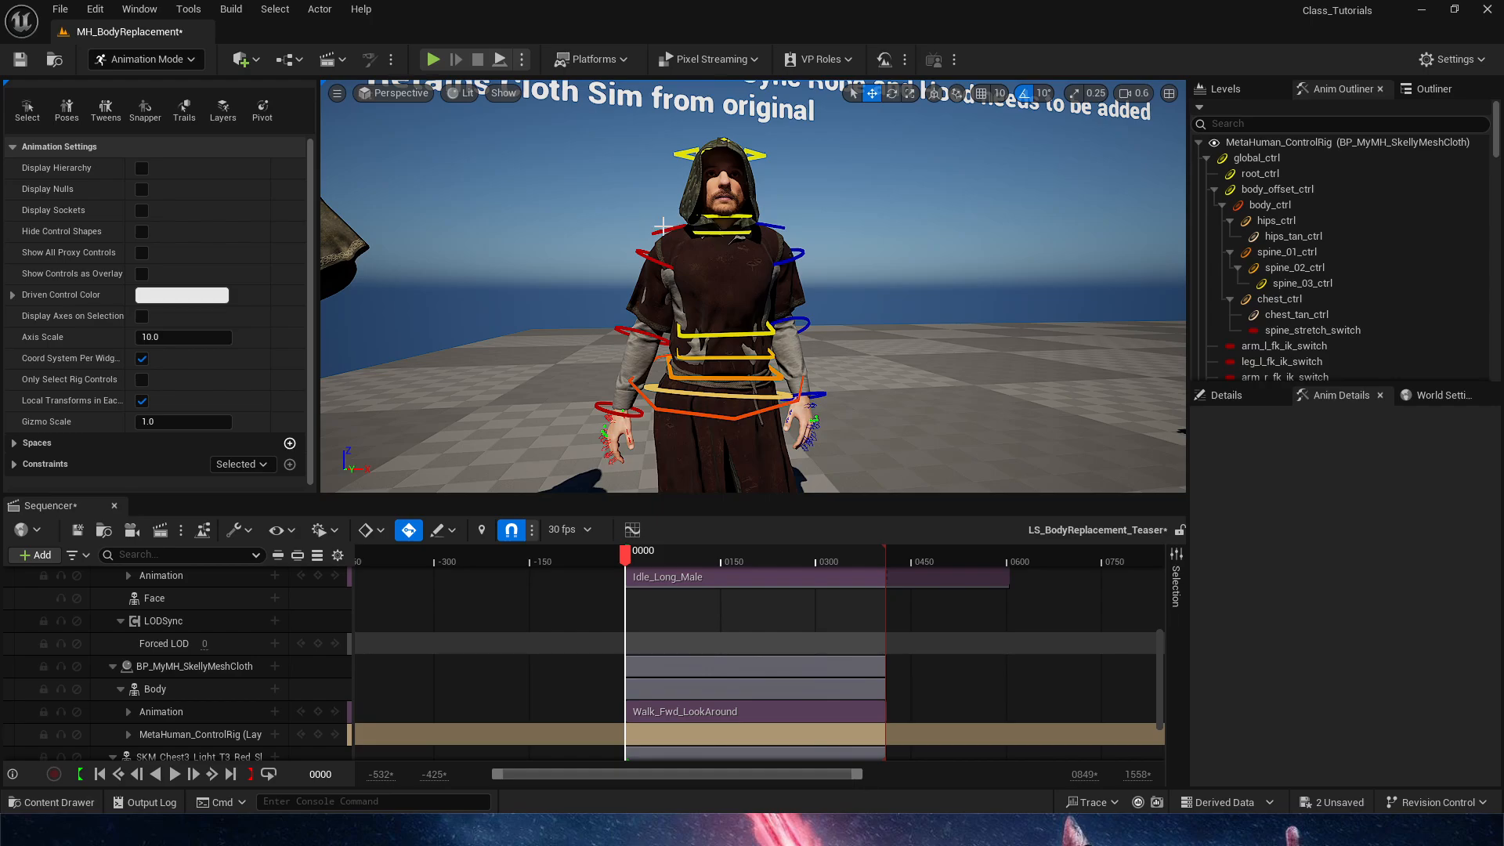
{"action": "left_click", "coordinate": [663, 226]}
{"action": "key", "text": "e"}
{"action": "mouse_move", "coordinate": [776, 193]}
{"action": "left_mouse_down"}
{"action": "mouse_move", "coordinate": [794, 220]}
{"action": "mouse_move", "coordinate": [768, 218]}
{"action": "left_mouse_up"}
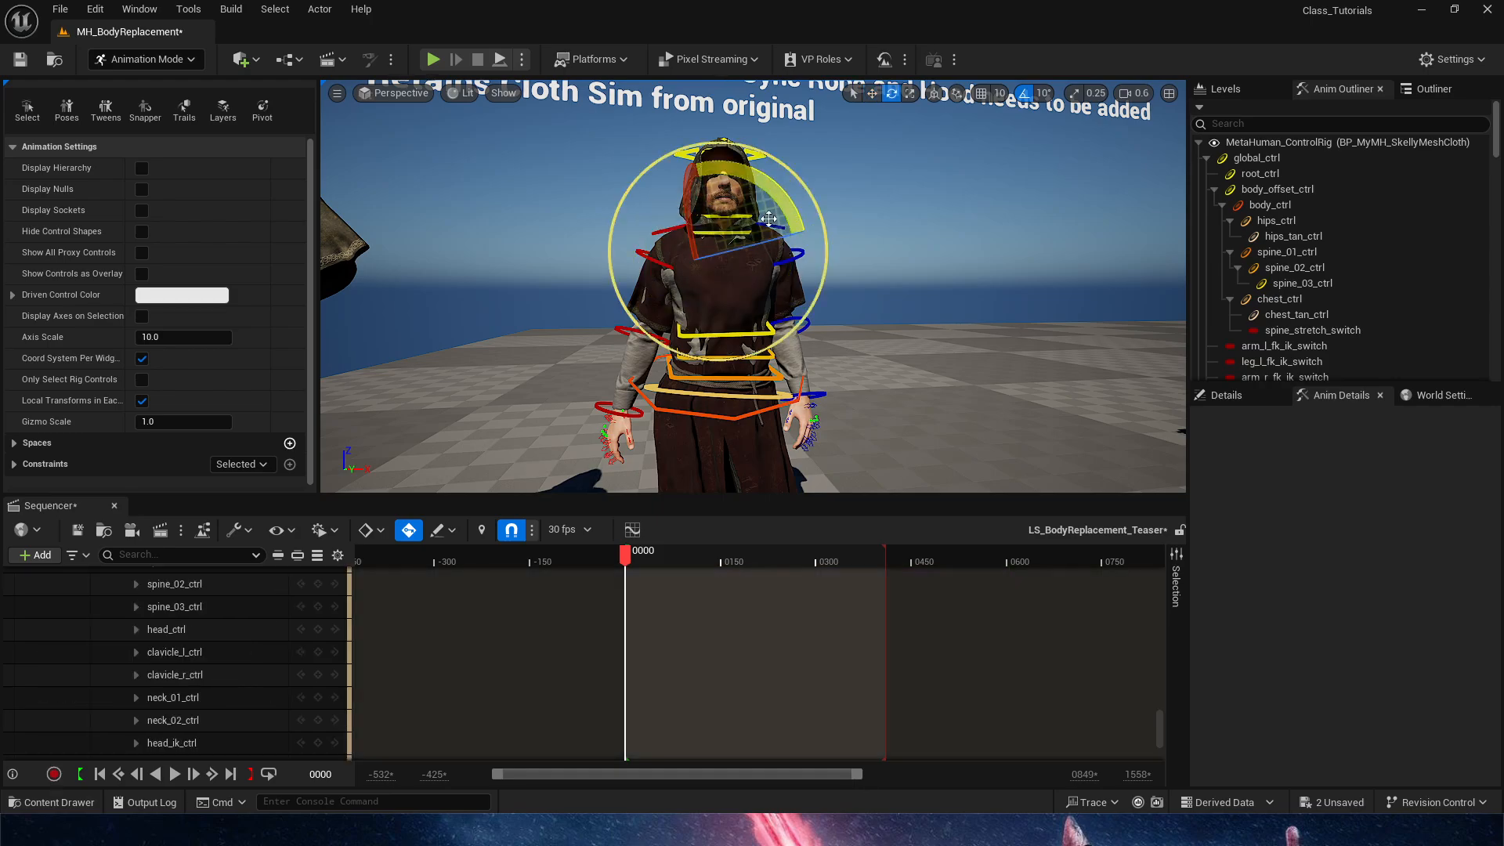
{"action": "key", "text": "q"}
{"action": "left_click", "coordinate": [665, 230]}
{"action": "key", "text": "e"}
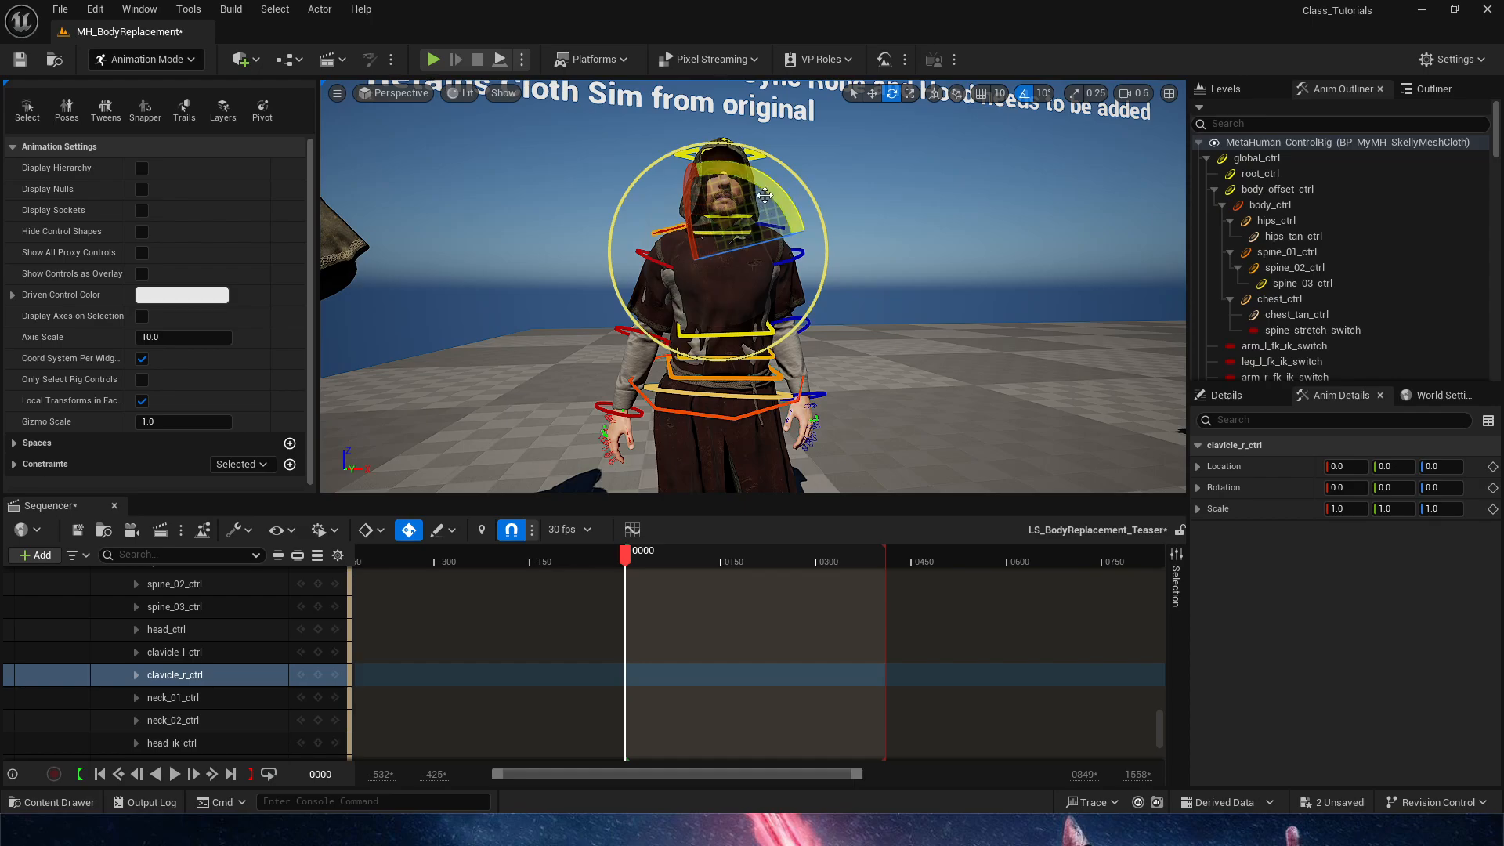
{"action": "left_click_drag", "start_coordinate": [803, 228], "coordinate": [805, 261]}
{"action": "key", "text": "ctrl+z"}
Rotate the left lower arm FK control to about -13.7, 19.7, 19.8 degrees, swinging the forearm away from the body
{"action": "key", "text": "w"}
{"action": "right_click_drag", "start_coordinate": [859, 292], "coordinate": [843, 333]}
{"action": "left_click", "coordinate": [858, 333]}
{"action": "key", "text": "d"}
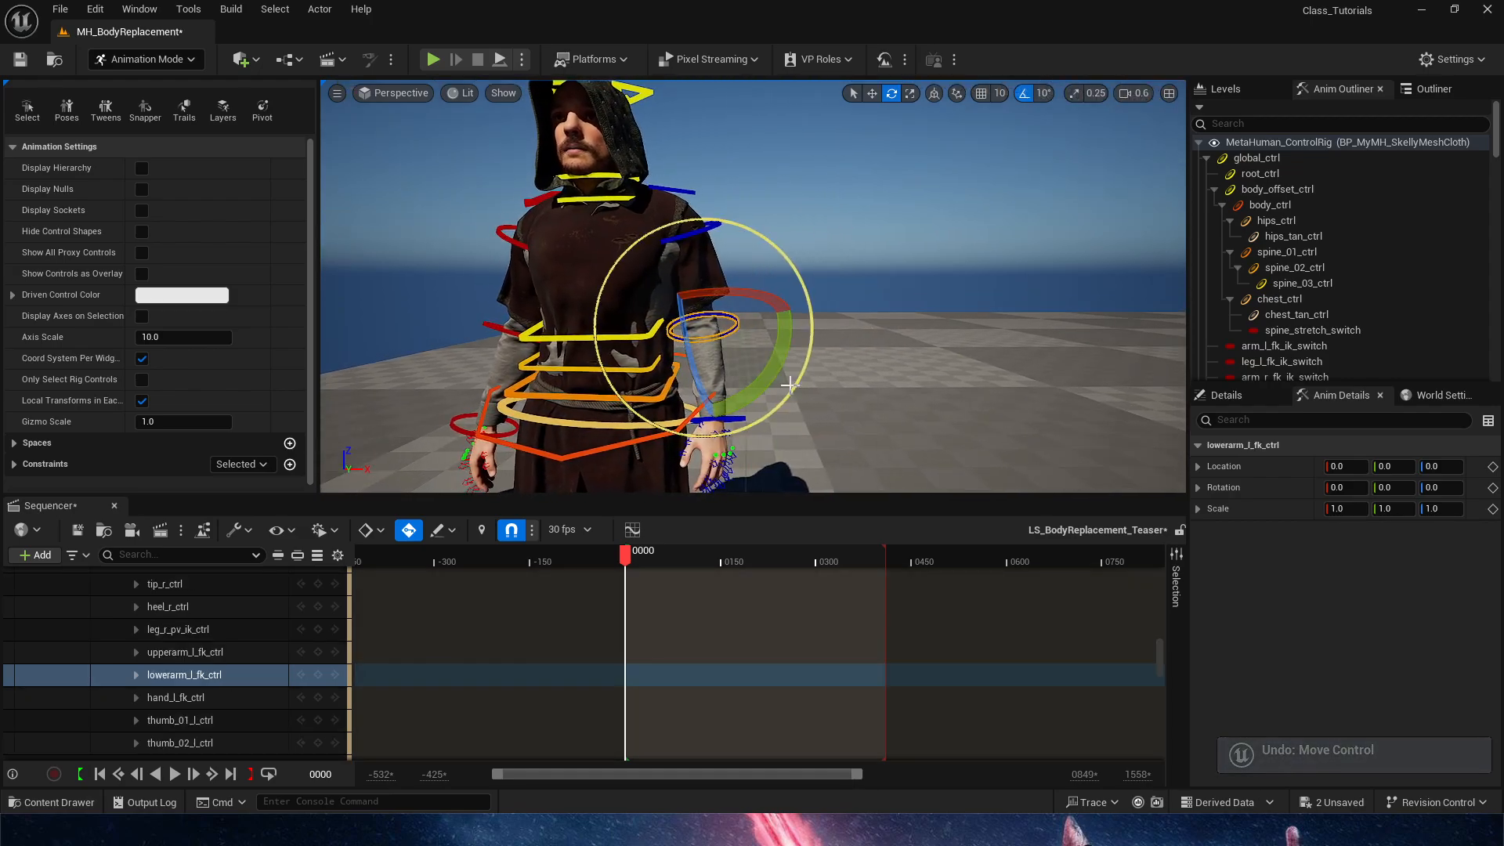
{"action": "left_click_drag", "start_coordinate": [728, 346], "coordinate": [758, 290]}
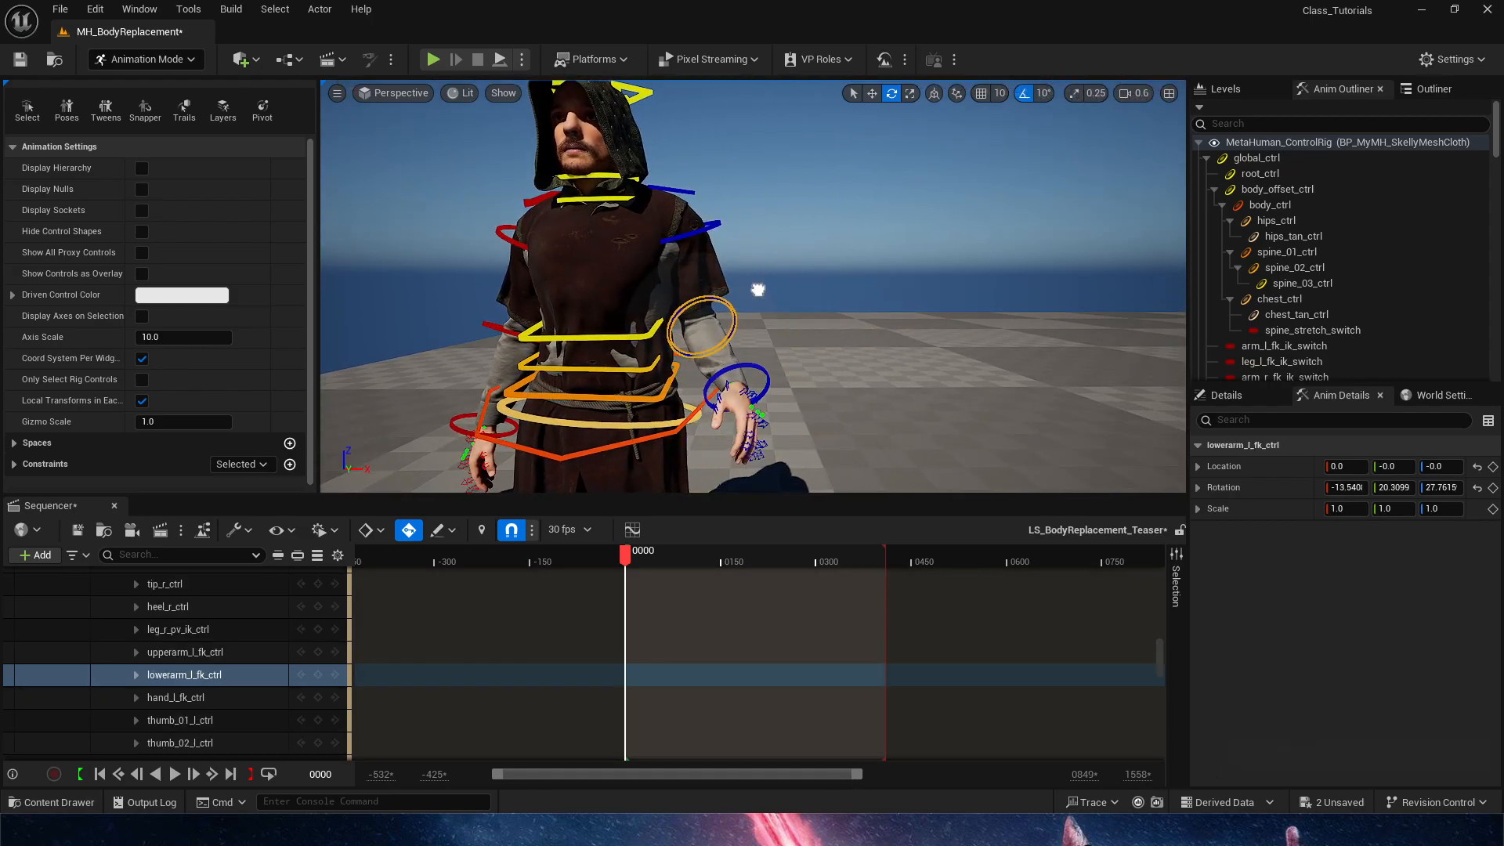
Rotate the left clavicle control to test how the robe follows the shoulder
{"action": "left_click", "coordinate": [685, 192]}
{"action": "key", "text": "e"}
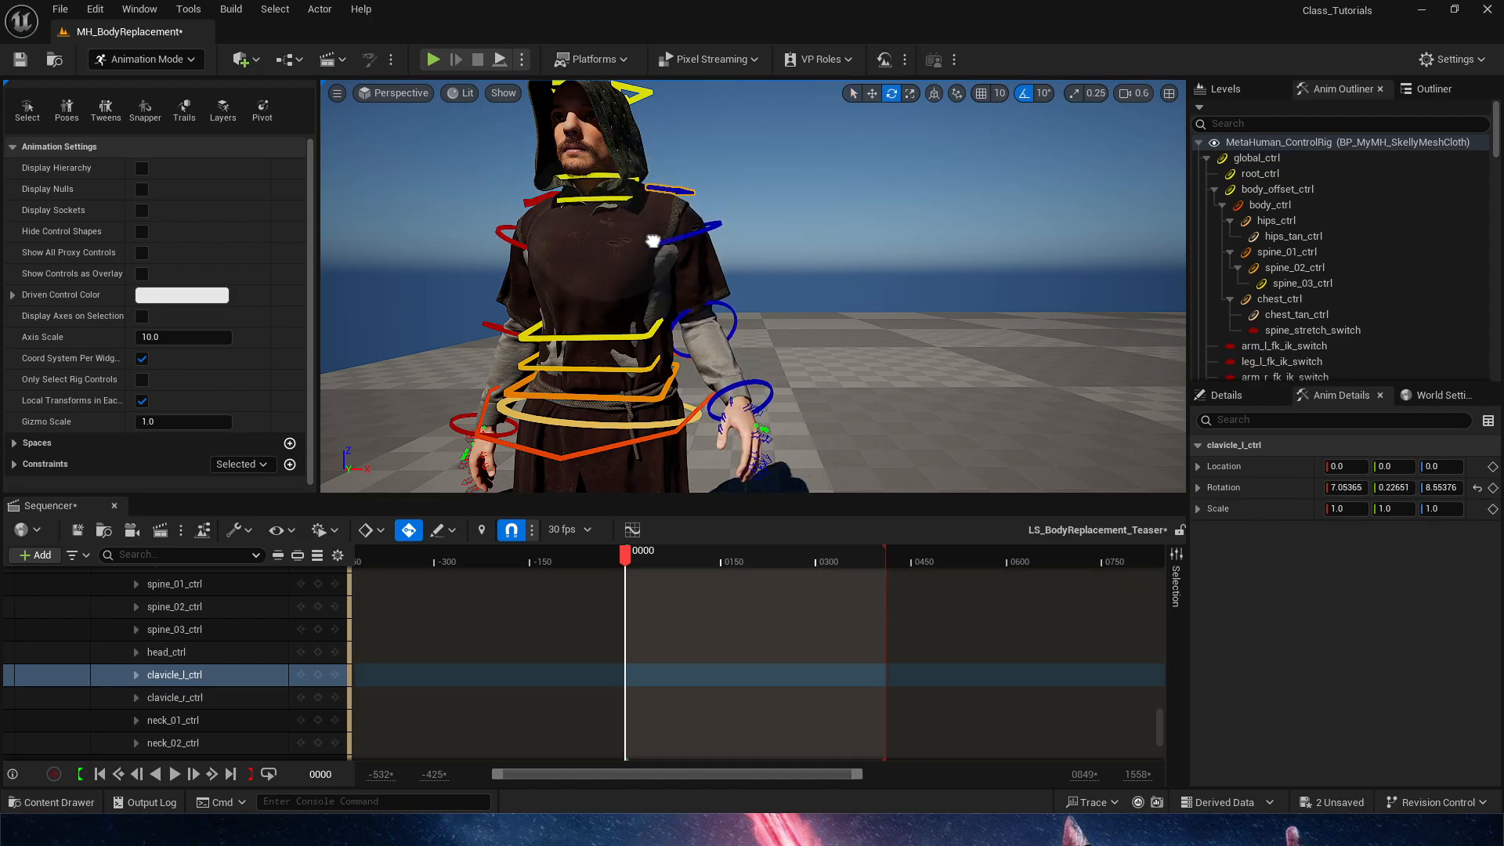
{"action": "left_click_drag", "start_coordinate": [676, 256], "coordinate": [665, 231]}
Rotate the head control to about -2.4, -3.7, -21.4 degrees to test how the hood follows the head
{"action": "left_click_drag", "start_coordinate": [556, 193], "coordinate": [732, 216]}
{"action": "mouse_move", "coordinate": [881, 213]}
{"action": "right_mouse_down"}
{"action": "mouse_move", "coordinate": [822, 223]}
{"action": "mouse_move", "coordinate": [880, 214]}
{"action": "right_mouse_up"}
{"action": "left_click", "coordinate": [874, 325]}
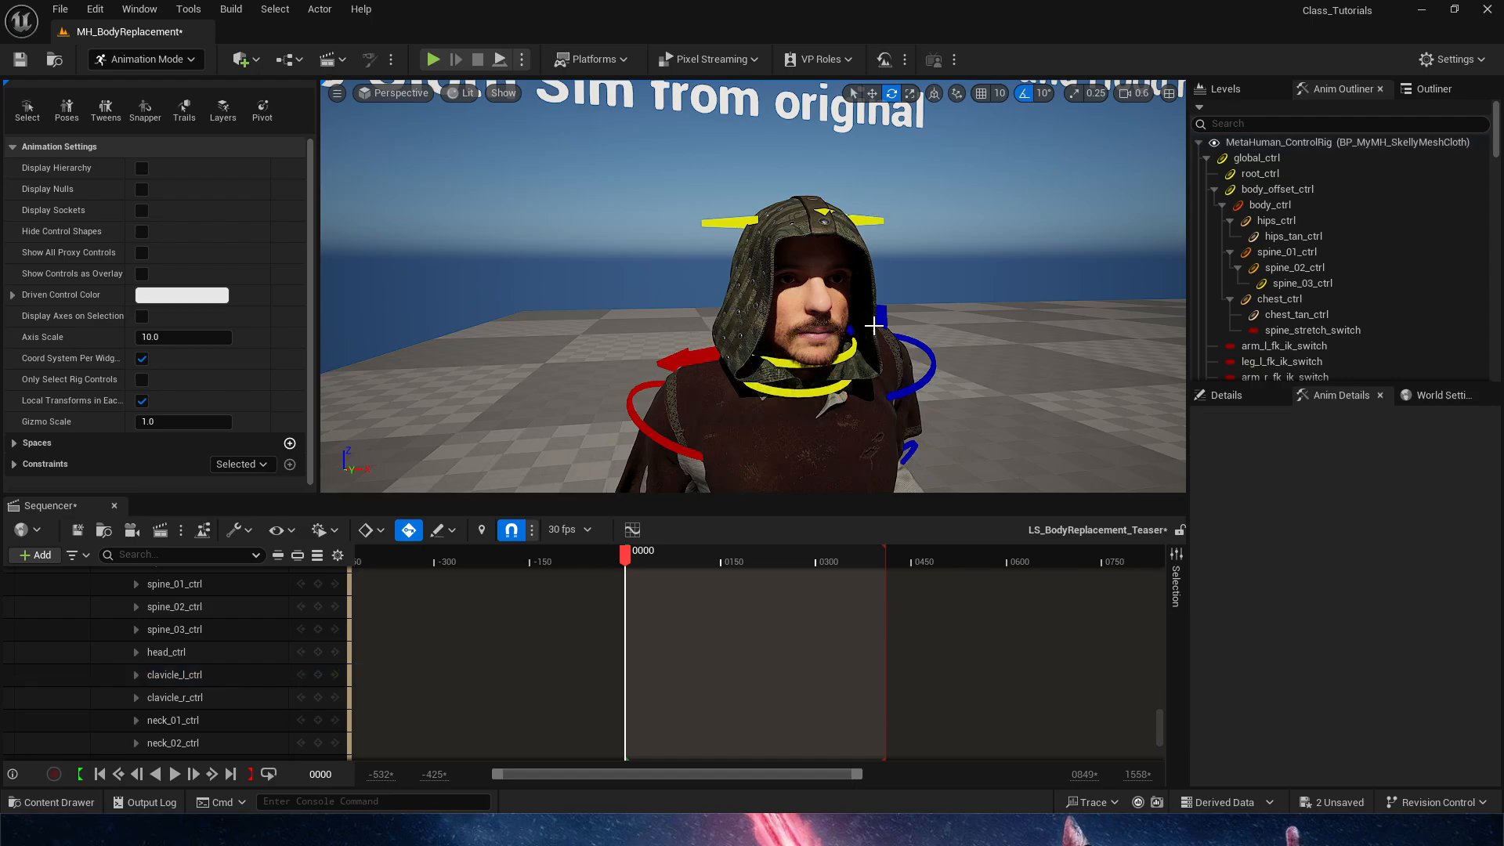
{"action": "left_click", "coordinate": [872, 220]}
{"action": "key", "text": "e"}
{"action": "mouse_move", "coordinate": [807, 299]}
{"action": "left_mouse_down"}
{"action": "mouse_move", "coordinate": [760, 287]}
{"action": "mouse_move", "coordinate": [823, 311]}
{"action": "mouse_move", "coordinate": [810, 307]}
{"action": "left_mouse_up"}
Hide the rig controls and examine the posed MetaHuman beside the original robe and the UE5 Skeleton notes
{"action": "key", "text": "s"}
{"action": "mouse_move", "coordinate": [911, 444]}
{"action": "right_mouse_down"}
{"action": "mouse_move", "coordinate": [925, 470]}
{"action": "mouse_move", "coordinate": [922, 429]}
{"action": "mouse_move", "coordinate": [925, 447]}
{"action": "right_mouse_up"}
{"action": "key", "text": "g"}
{"action": "key", "text": "w"}
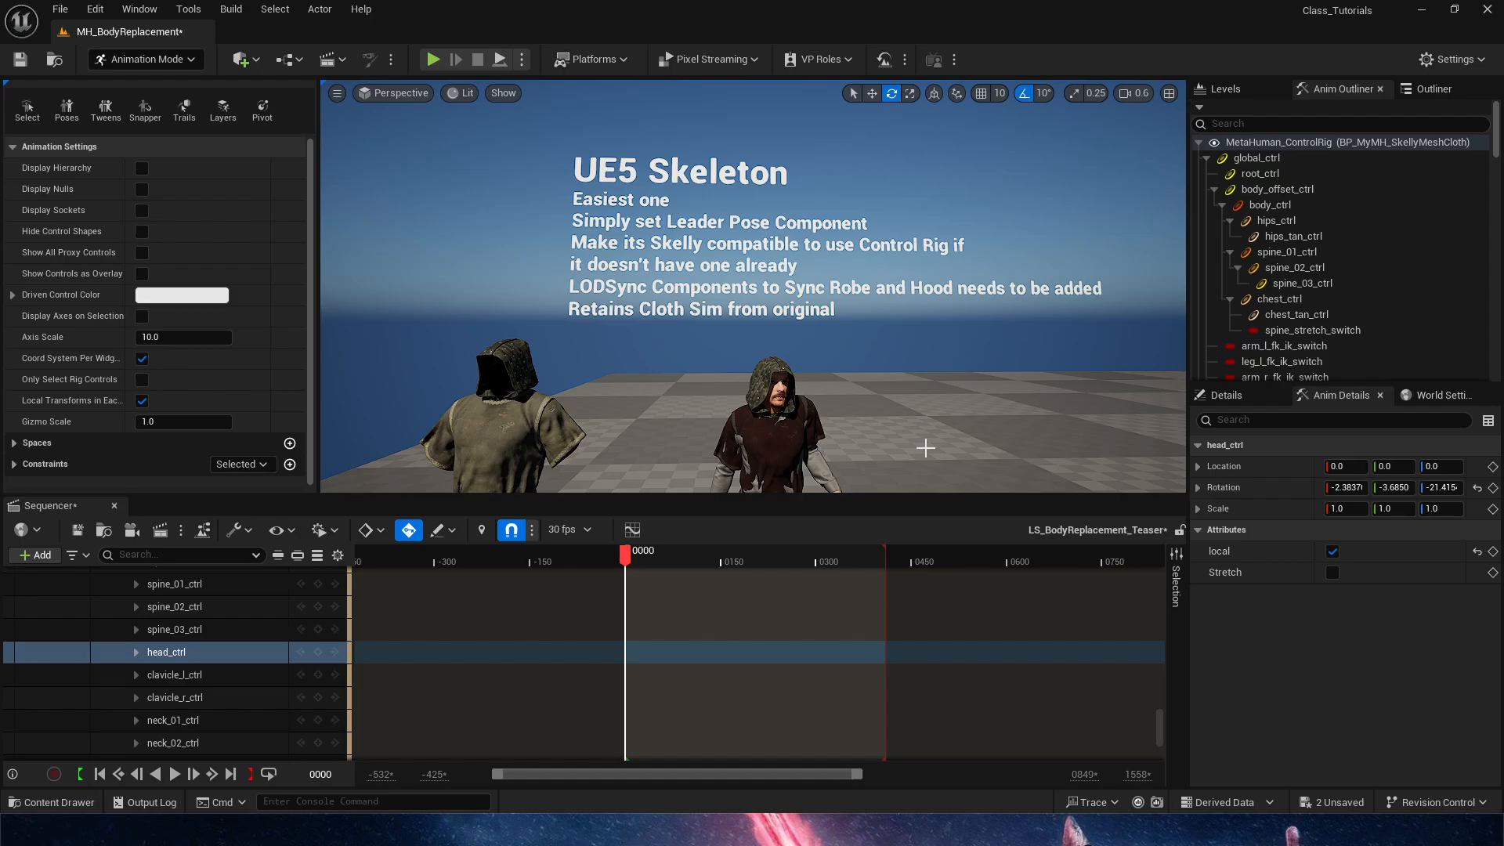
{"action": "right_click_drag", "start_coordinate": [677, 235], "coordinate": [698, 253]}
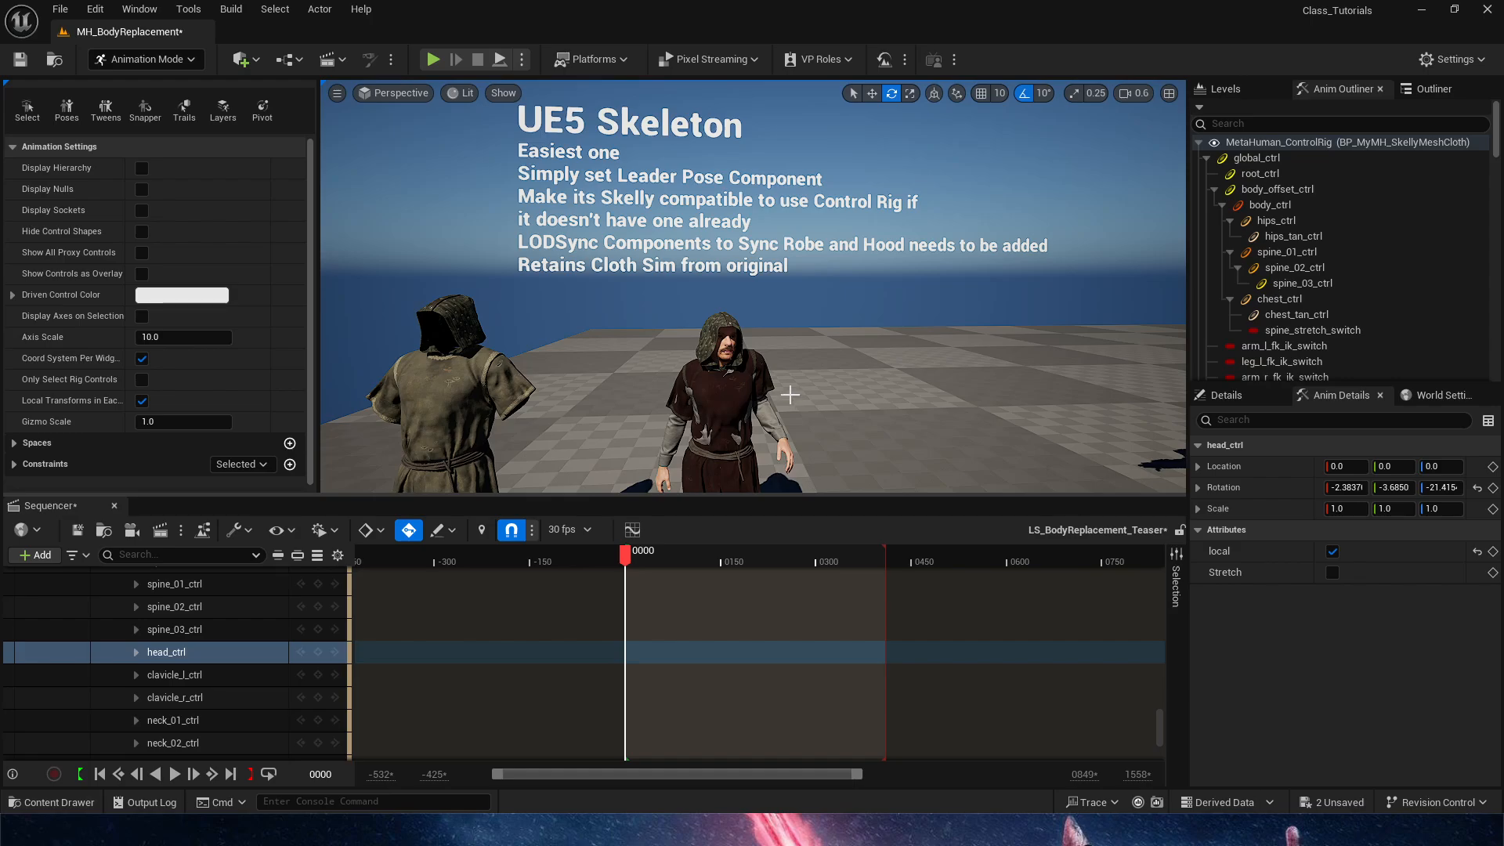
{"action": "mouse_move", "coordinate": [758, 384]}
{"action": "right_mouse_down"}
{"action": "mouse_move", "coordinate": [739, 384]}
{"action": "mouse_move", "coordinate": [758, 387]}
{"action": "right_mouse_up"}
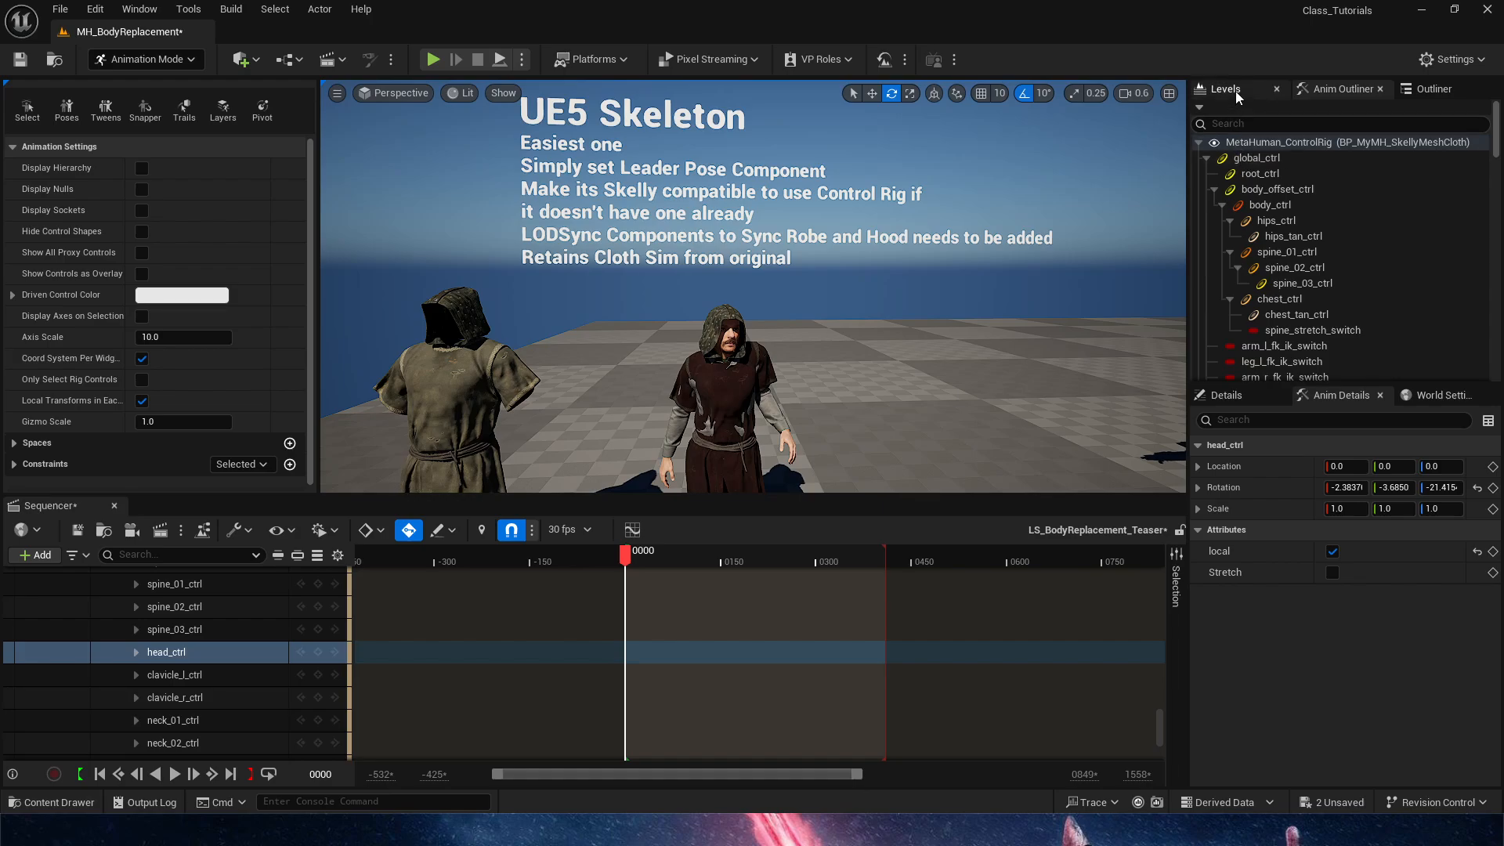
Switch from Animation mode to Selection mode and select the robed MetaHuman in the level
{"action": "left_click", "coordinate": [1432, 86]}
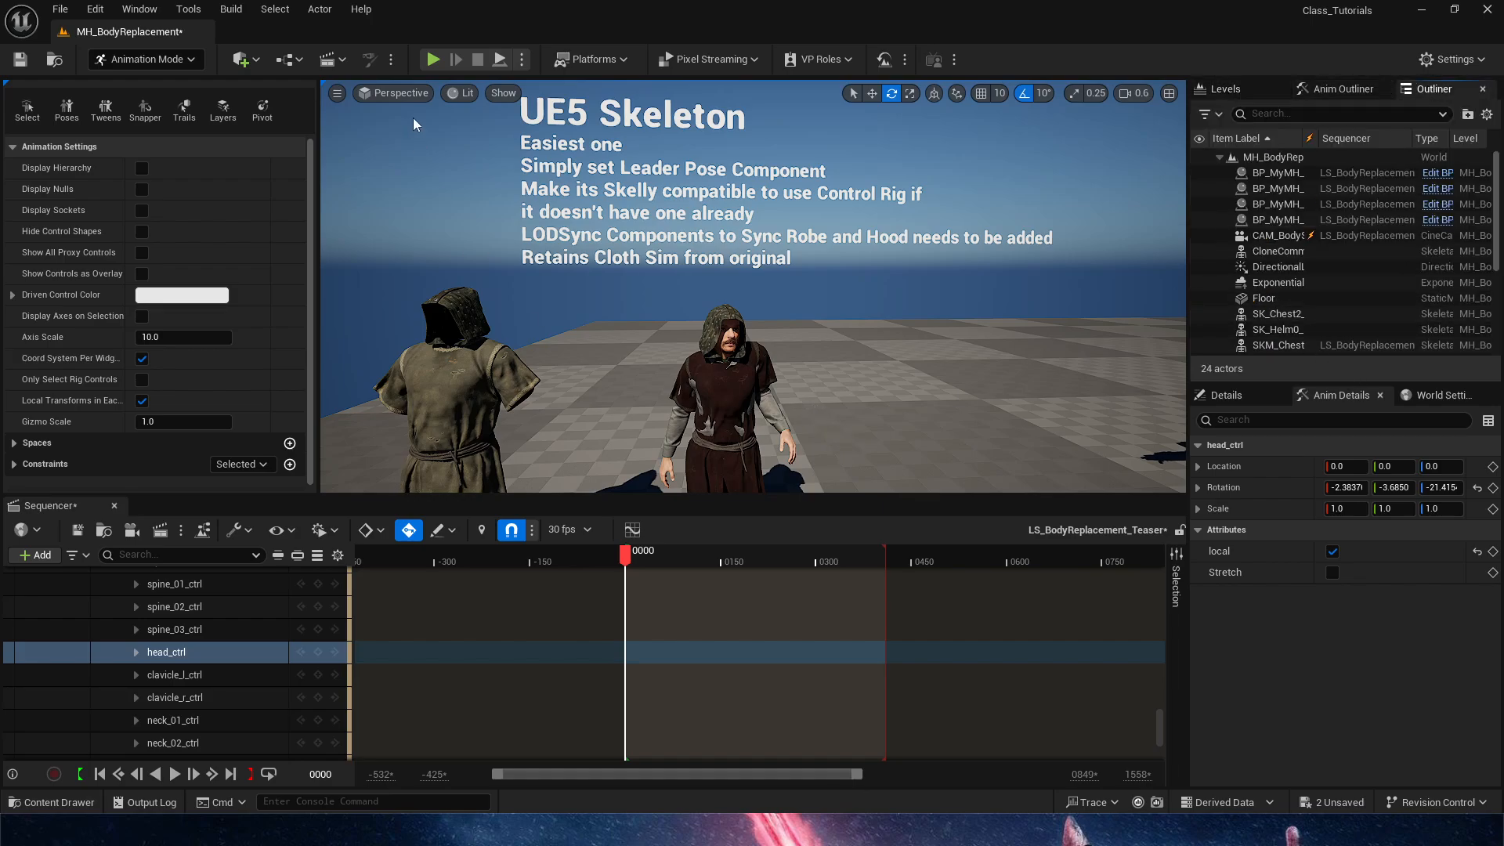
{"action": "left_click", "coordinate": [186, 59]}
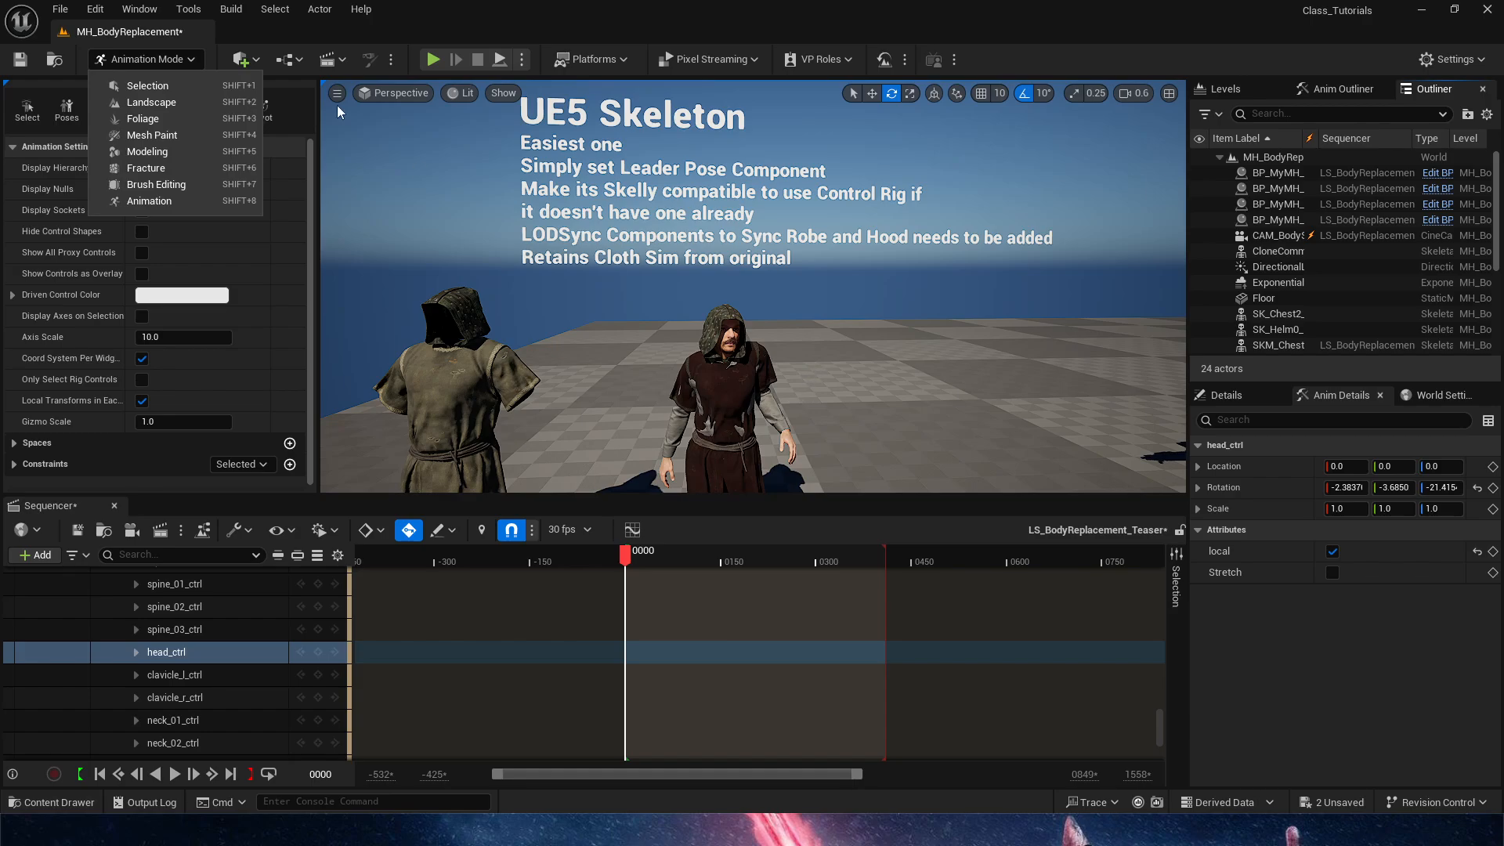
{"action": "left_click", "coordinate": [174, 85]}
{"action": "left_click", "coordinate": [583, 409]}
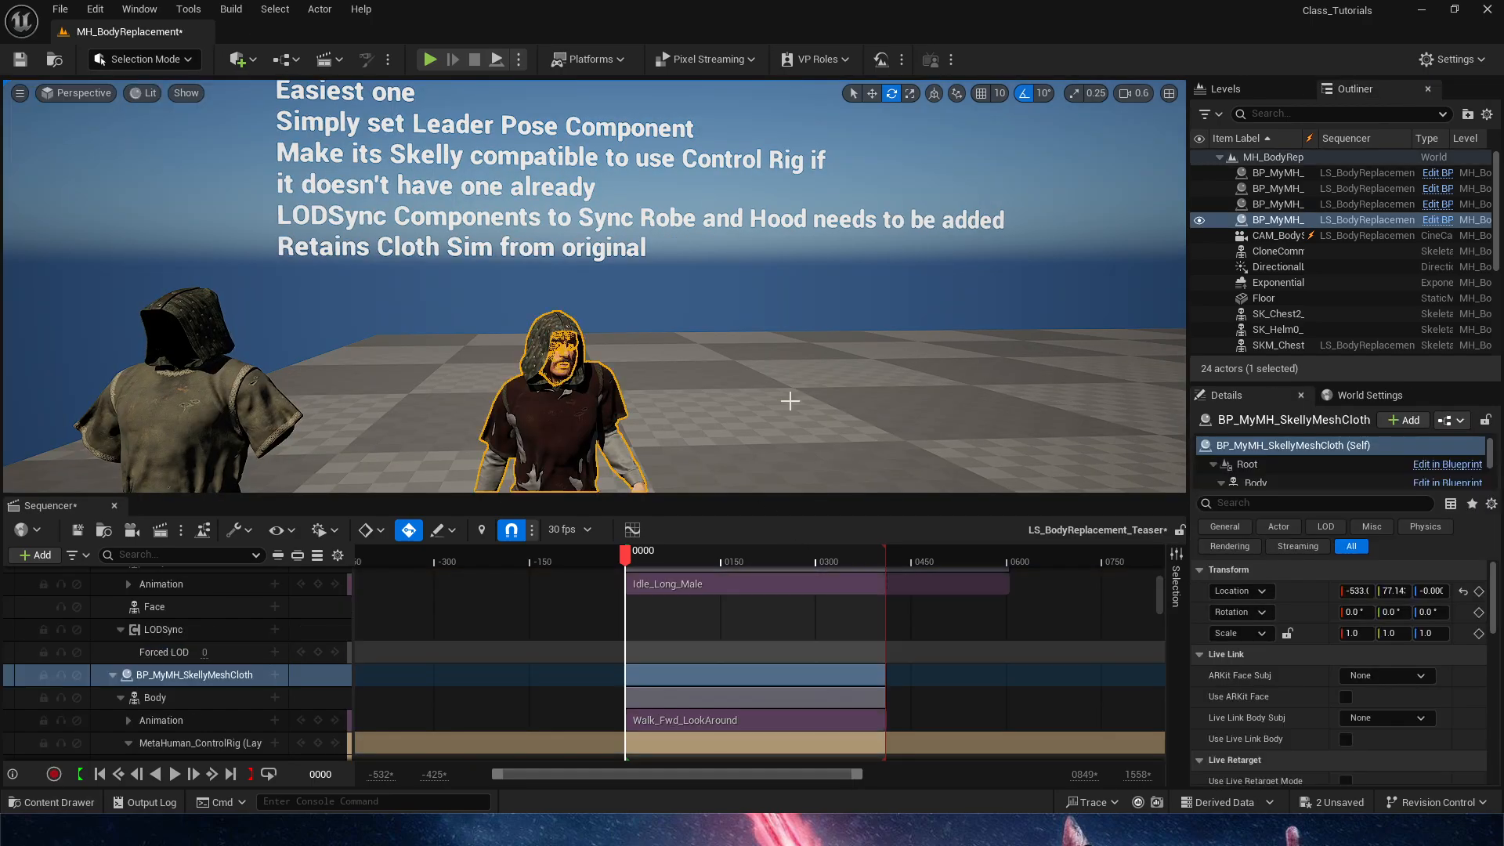
Open the BP_MyMH_SkellyMeshCloth blueprint, preview the character, and open its robe mesh SK_Chest2_Light_T1_red
{"action": "right_click_drag", "start_coordinate": [789, 400], "coordinate": [721, 454]}
{"action": "left_click", "coordinate": [1442, 221]}
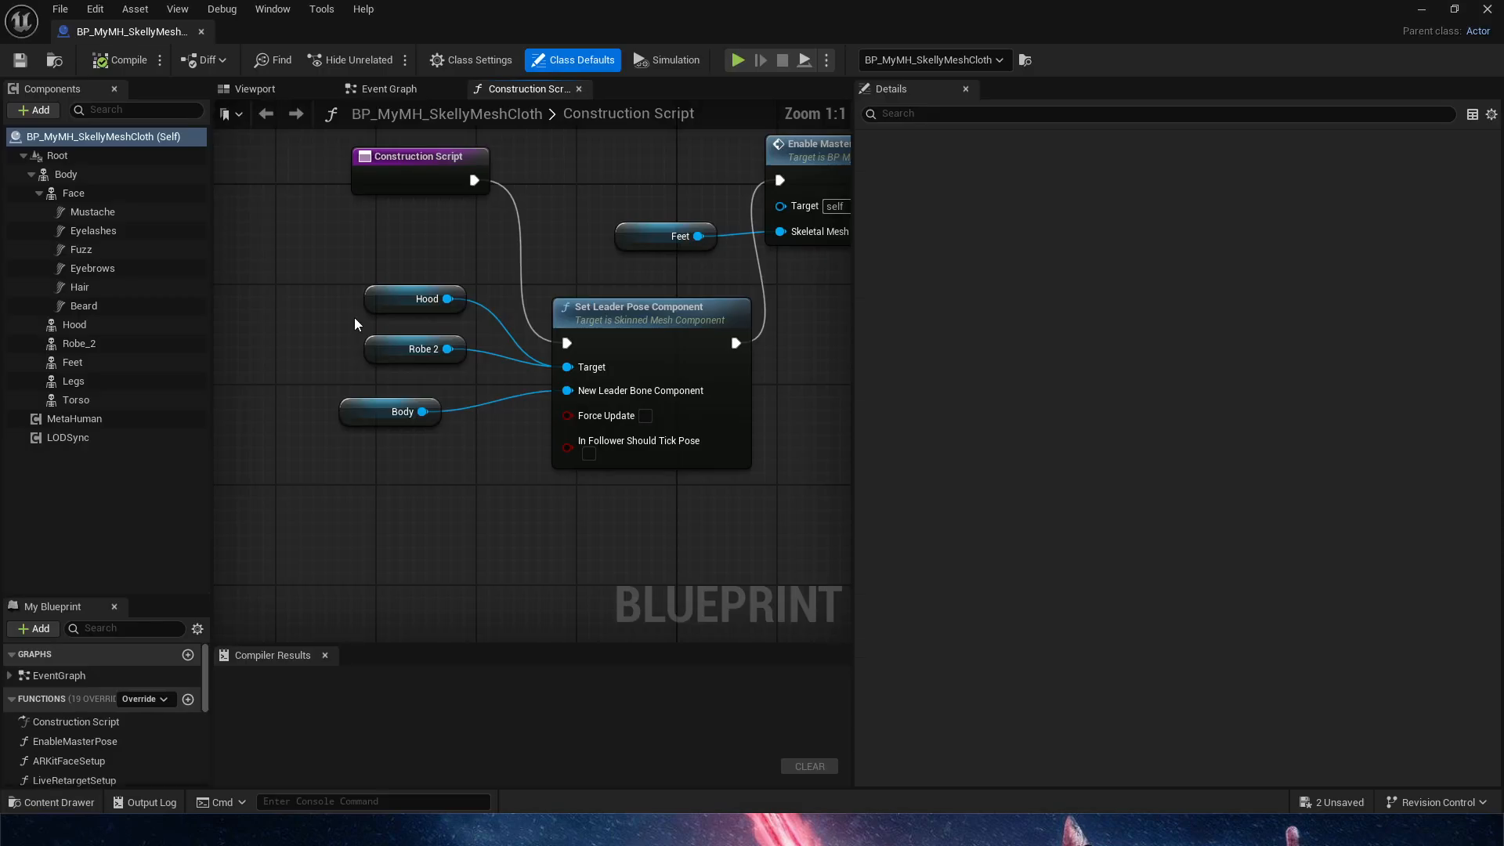
{"action": "left_click", "coordinate": [253, 89]}
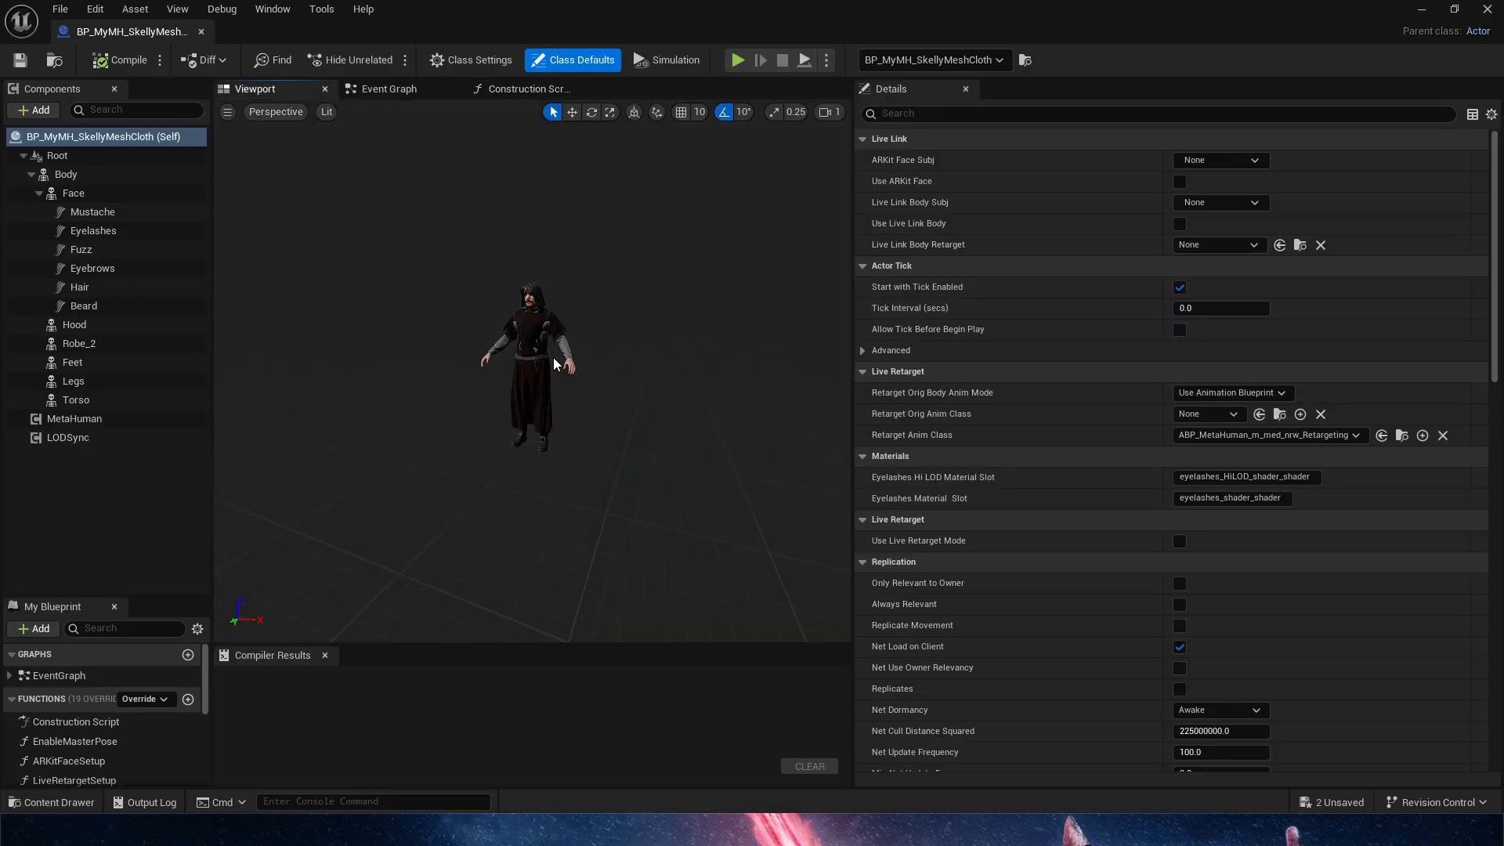
{"action": "left_click", "coordinate": [554, 363]}
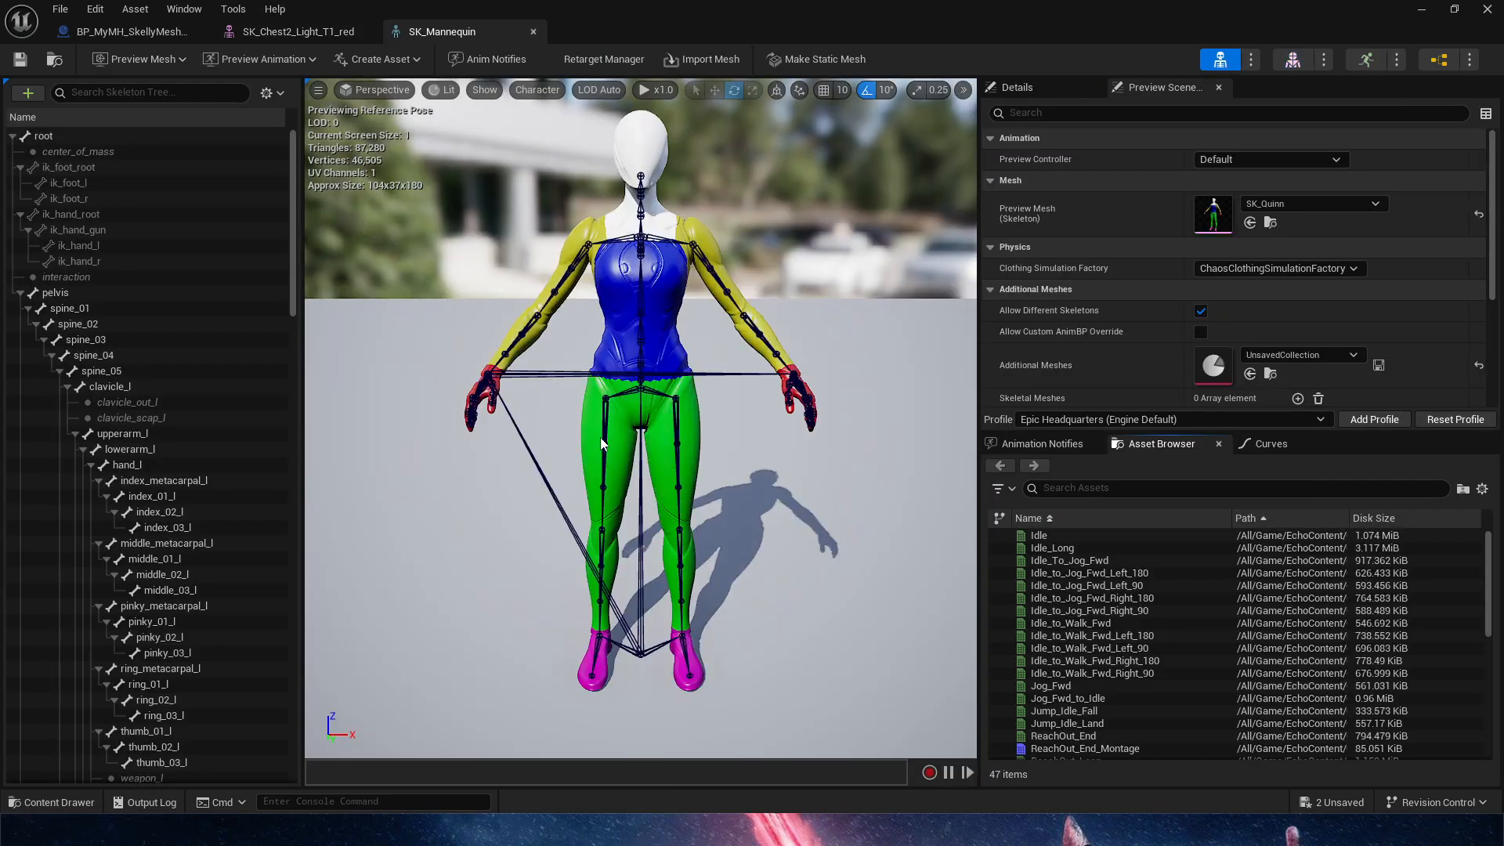
Open the robe's SK_Mannequin skeleton and display its Asset Details with the compatible skeletons list
{"action": "left_click_drag", "start_coordinate": [602, 444], "coordinate": [541, 455], "text": "alt"}
{"action": "left_click_drag", "start_coordinate": [752, 431], "coordinate": [758, 472], "text": "alt"}
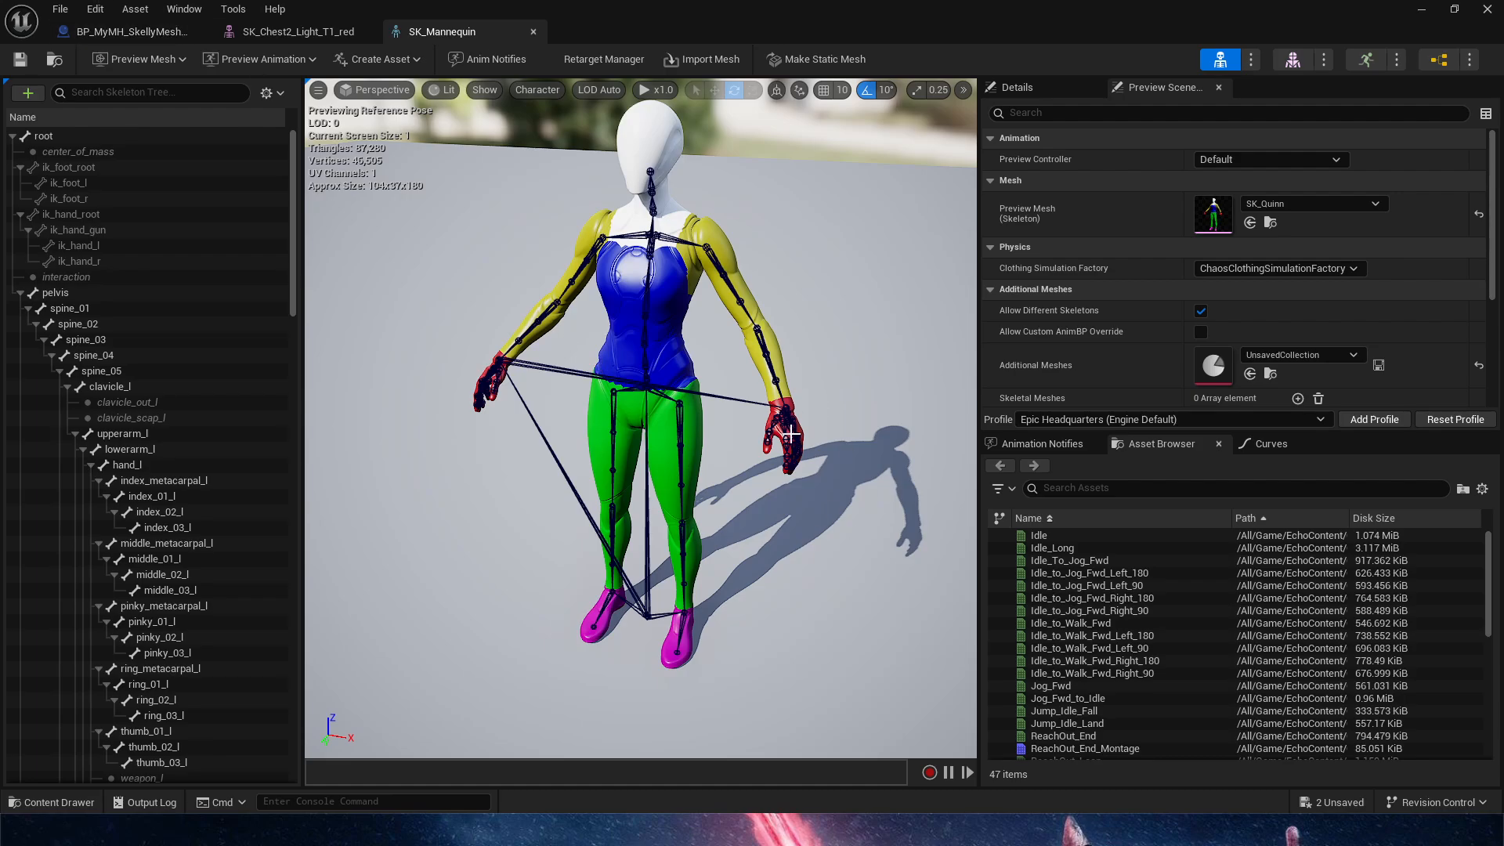
{"action": "left_click", "coordinate": [185, 10]}
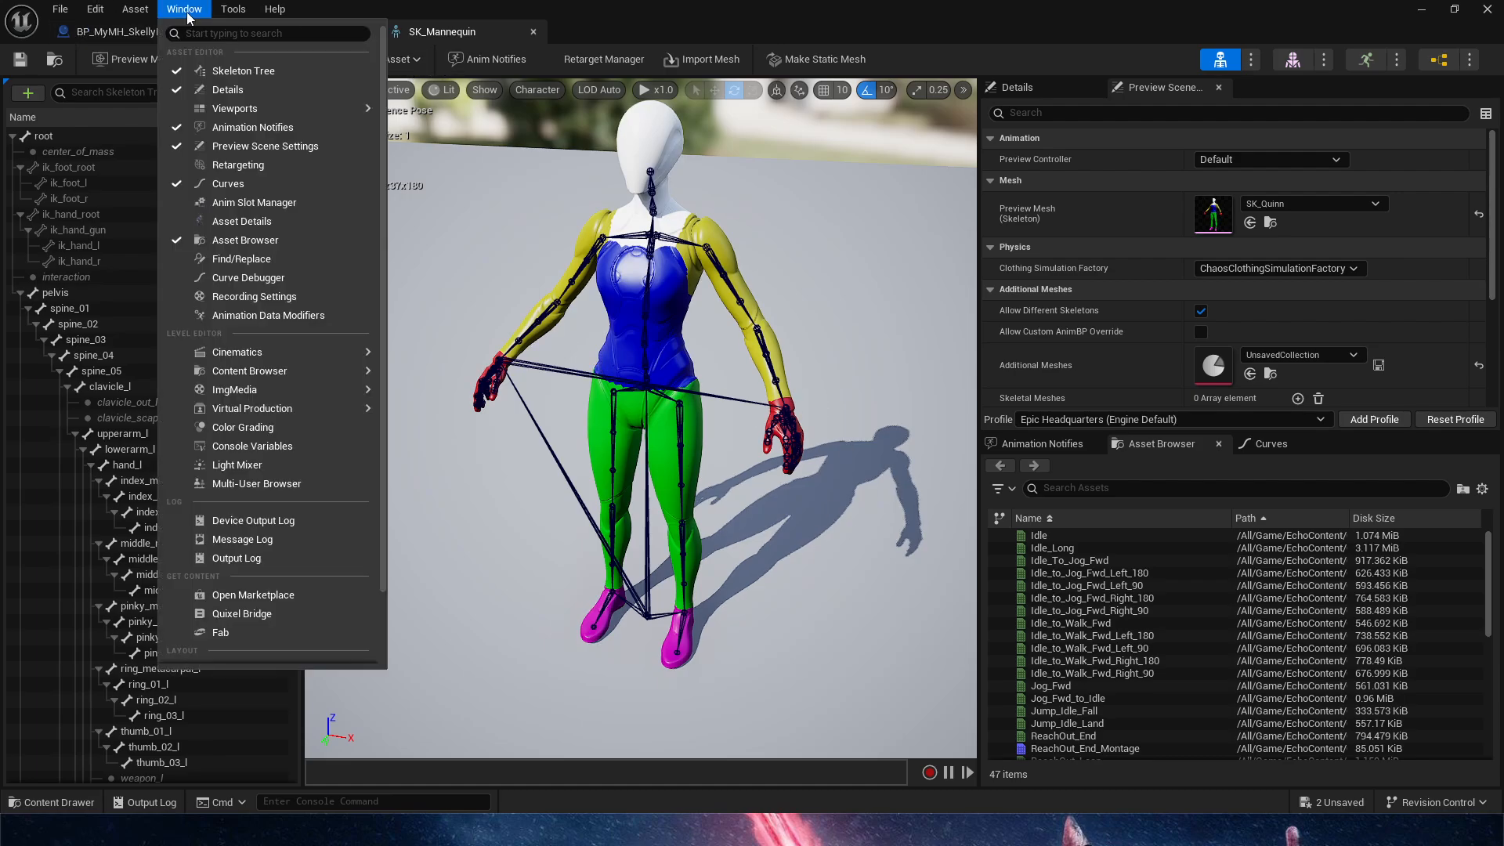
{"action": "mouse_move", "coordinate": [150, 10]}
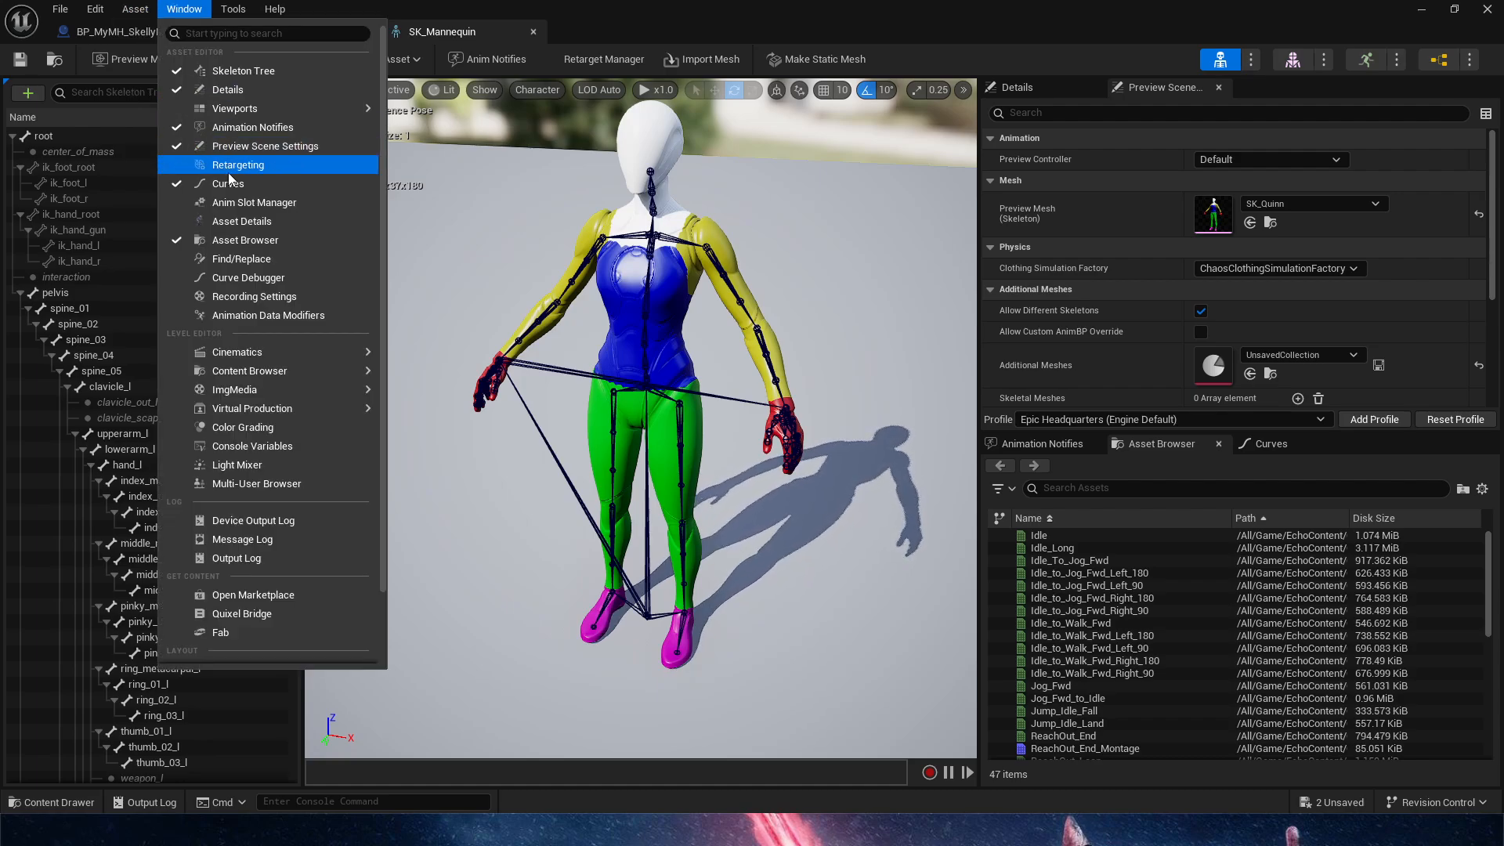
{"action": "left_click", "coordinate": [399, 281]}
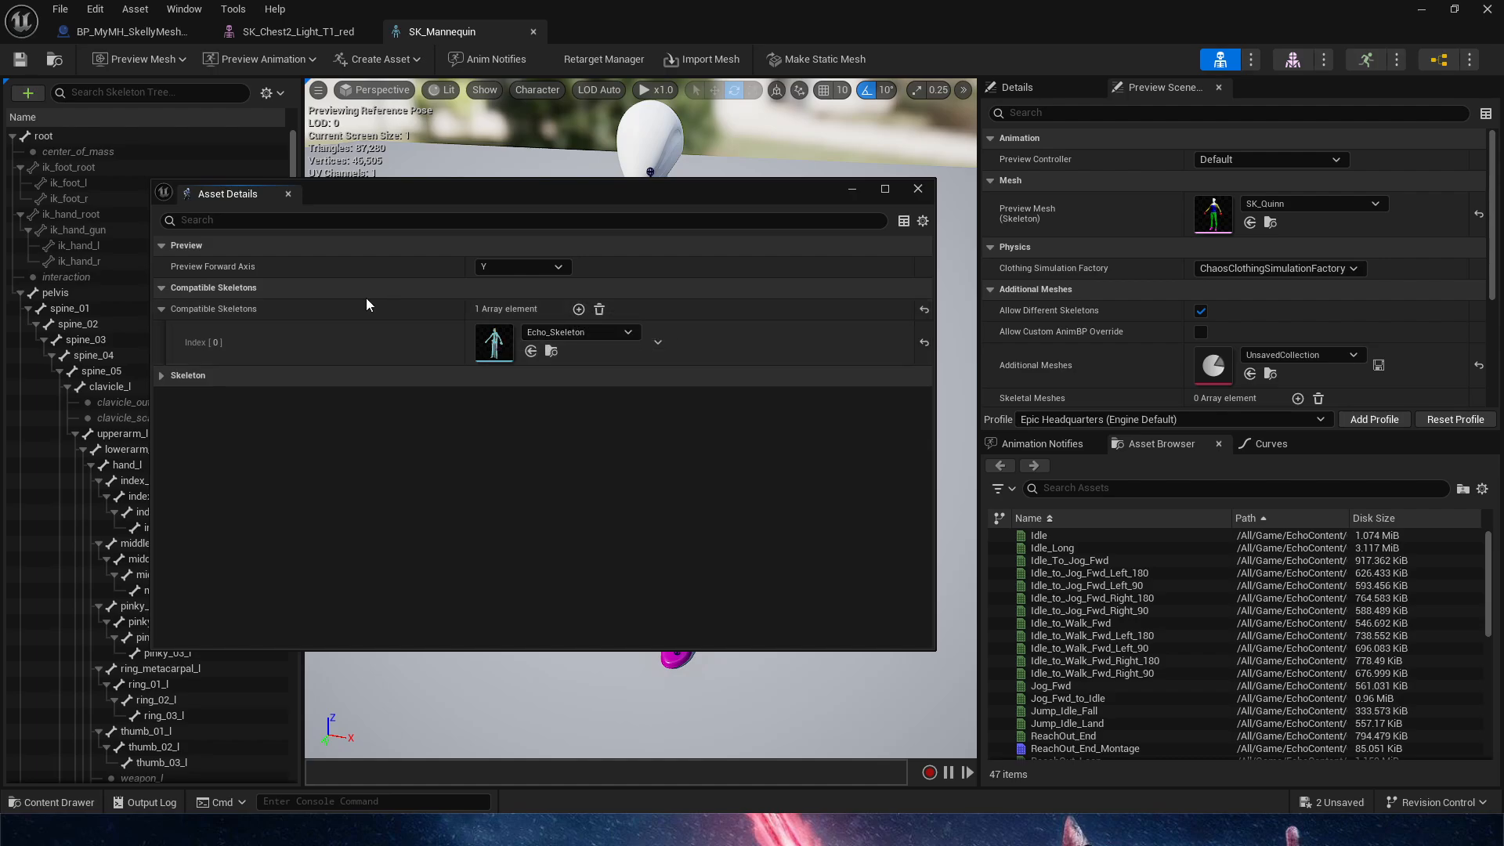
Add another compatible skeleton entry to SK_Mannequin, search the available skeletons for "med", and close Asset Details
{"action": "left_click", "coordinate": [579, 308]}
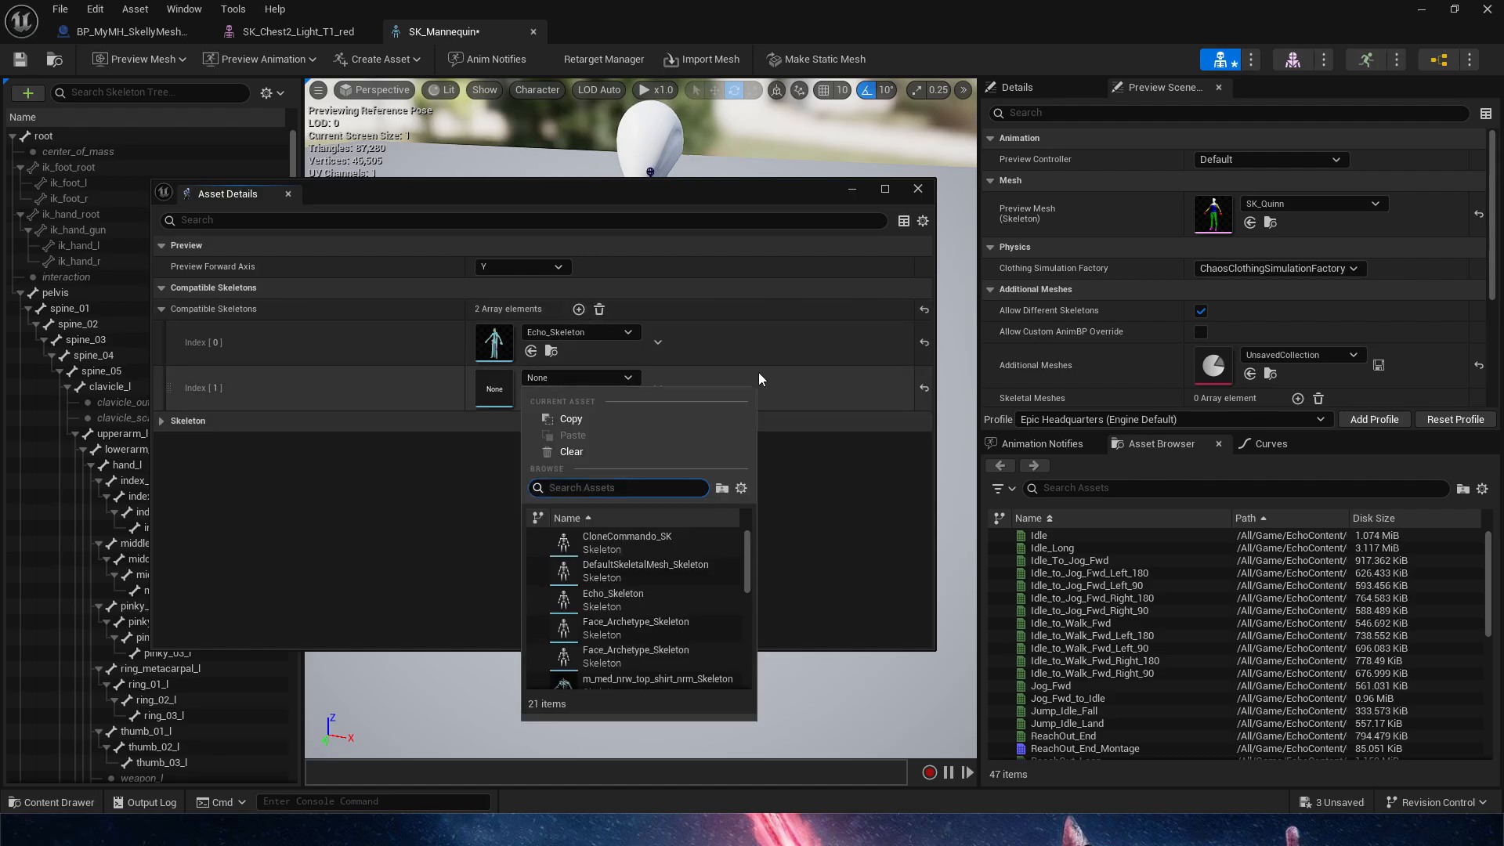
{"action": "type", "text": "med"}
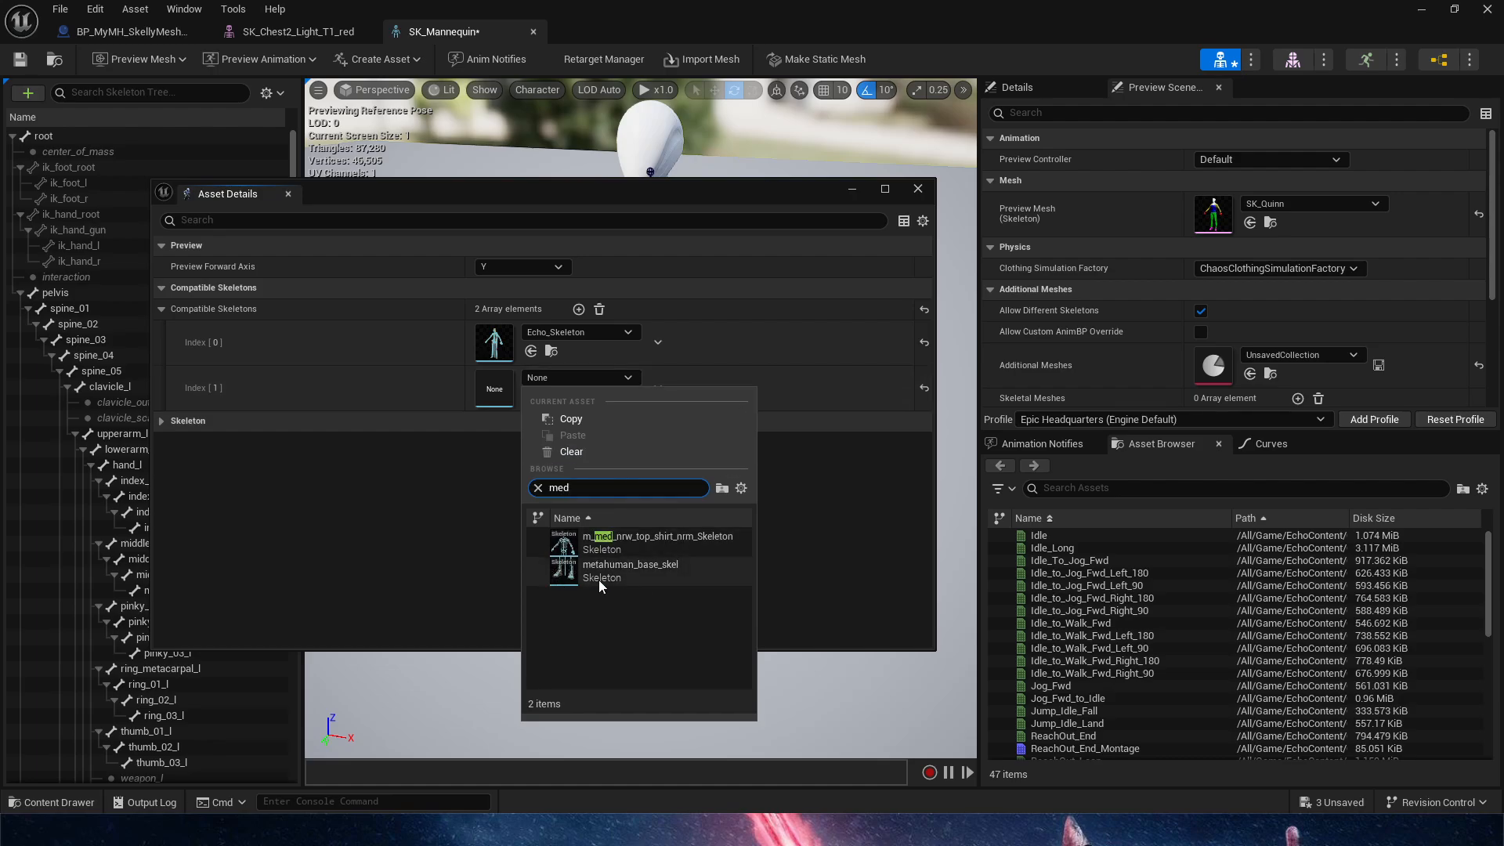
{"action": "left_click", "coordinate": [918, 189]}
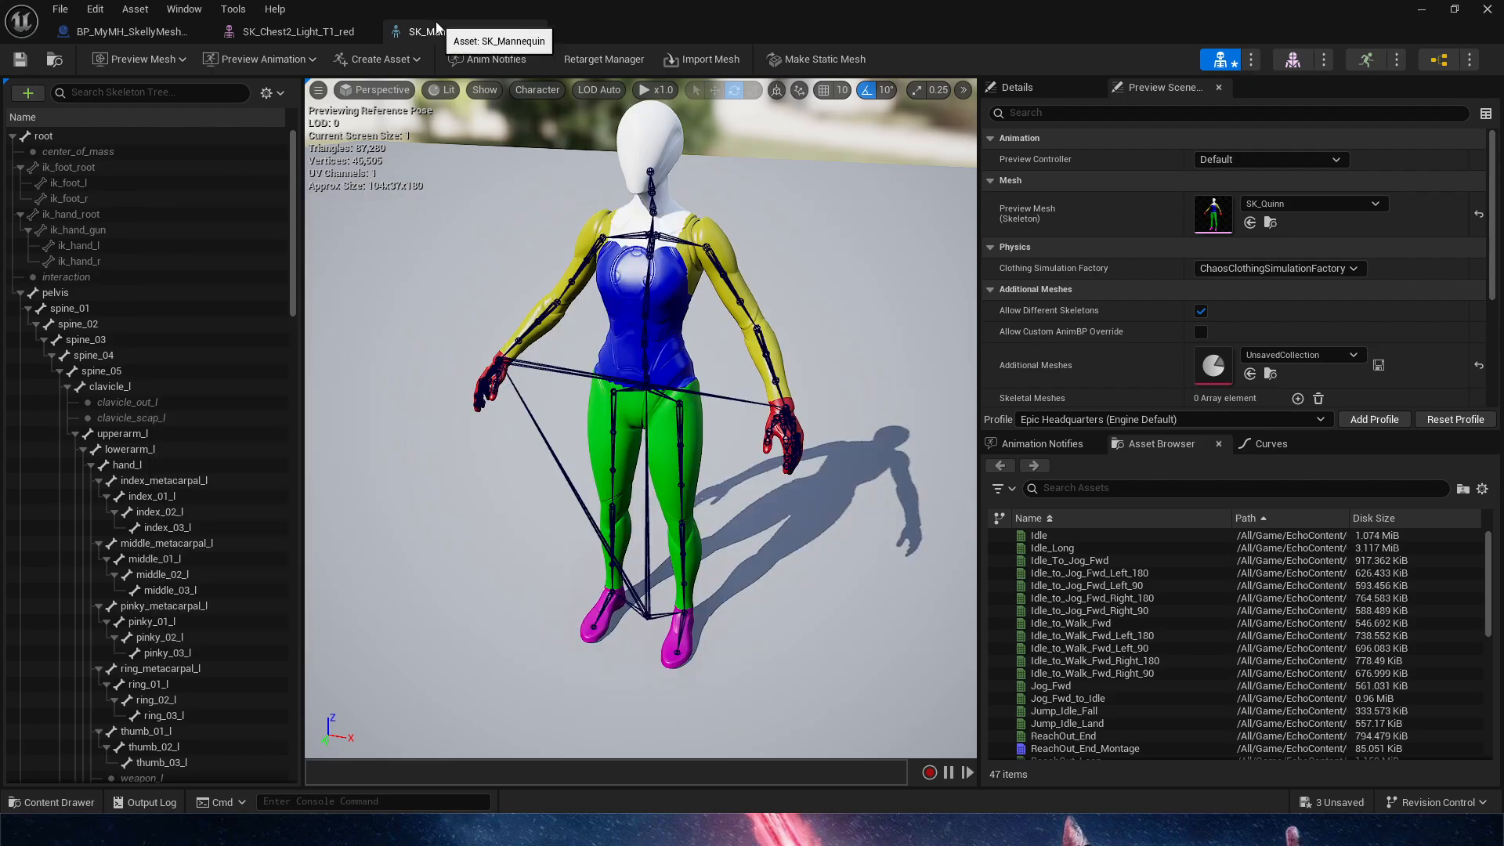
Return to the SK_Chest2_Light_T1_red robe mesh and highlight its lower skirt section
{"action": "left_click", "coordinate": [297, 32]}
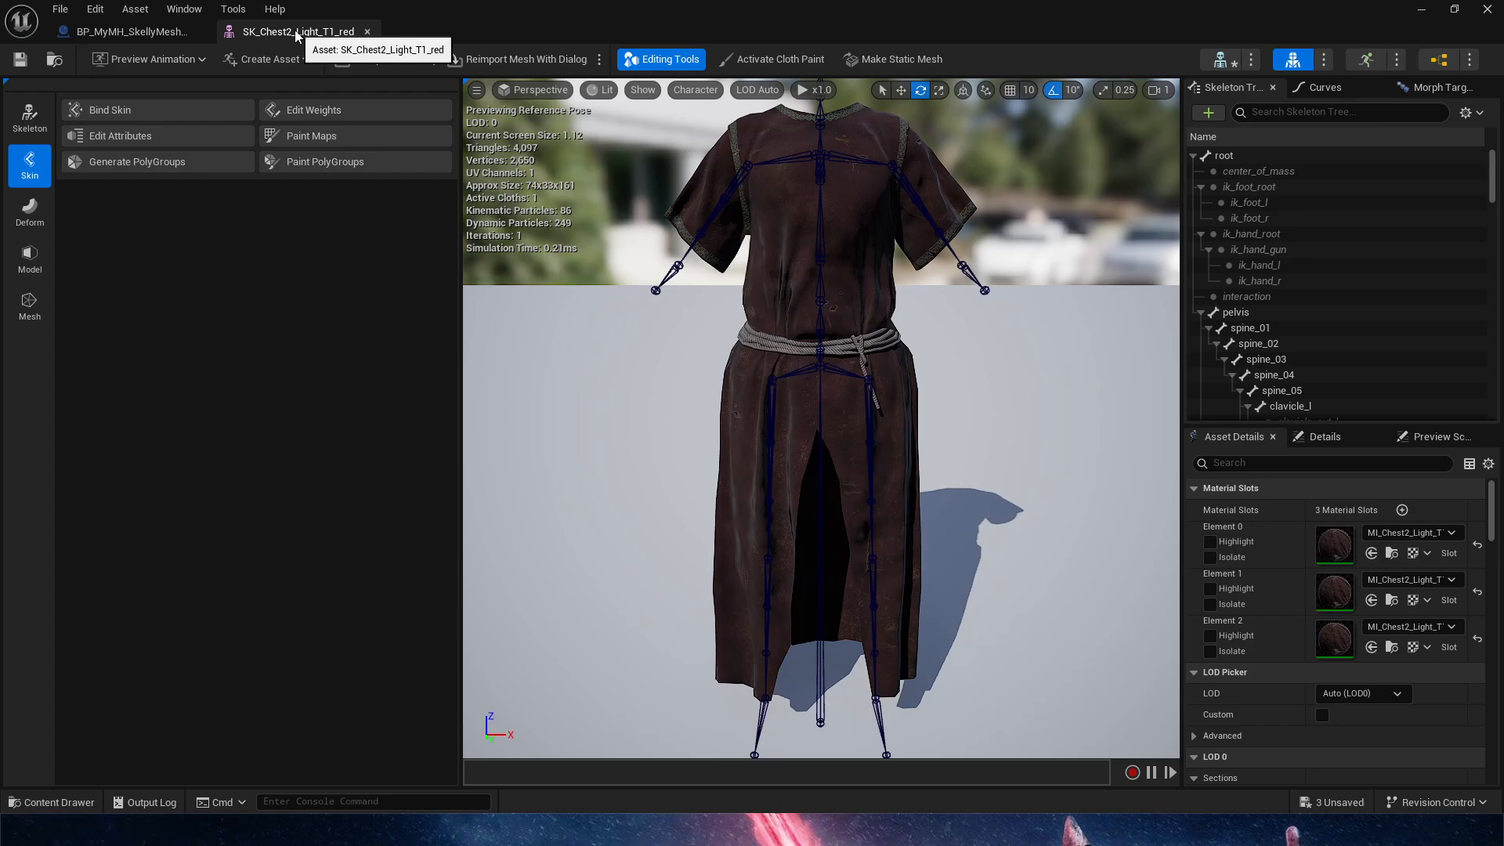
{"action": "right_click_drag", "start_coordinate": [1066, 544], "coordinate": [1097, 517]}
{"action": "scroll", "coordinate": [1066, 544], "scroll_direction": "down", "scroll_amount": 4}
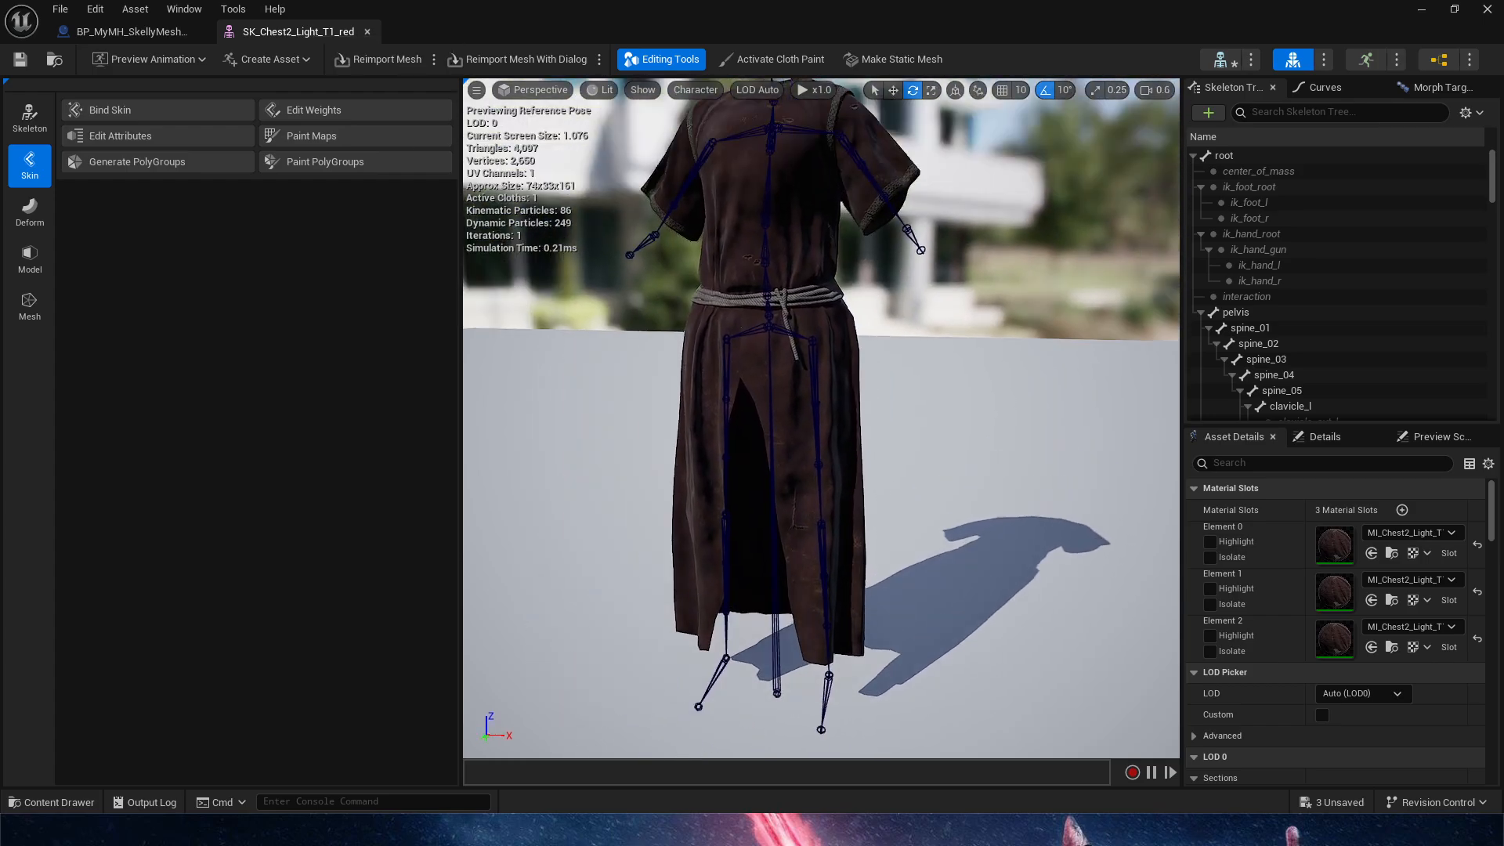
{"action": "right_click_drag", "start_coordinate": [968, 572], "coordinate": [978, 542]}
{"action": "left_click", "coordinate": [843, 606]}
{"action": "right_click_drag", "start_coordinate": [843, 606], "coordinate": [789, 591]}
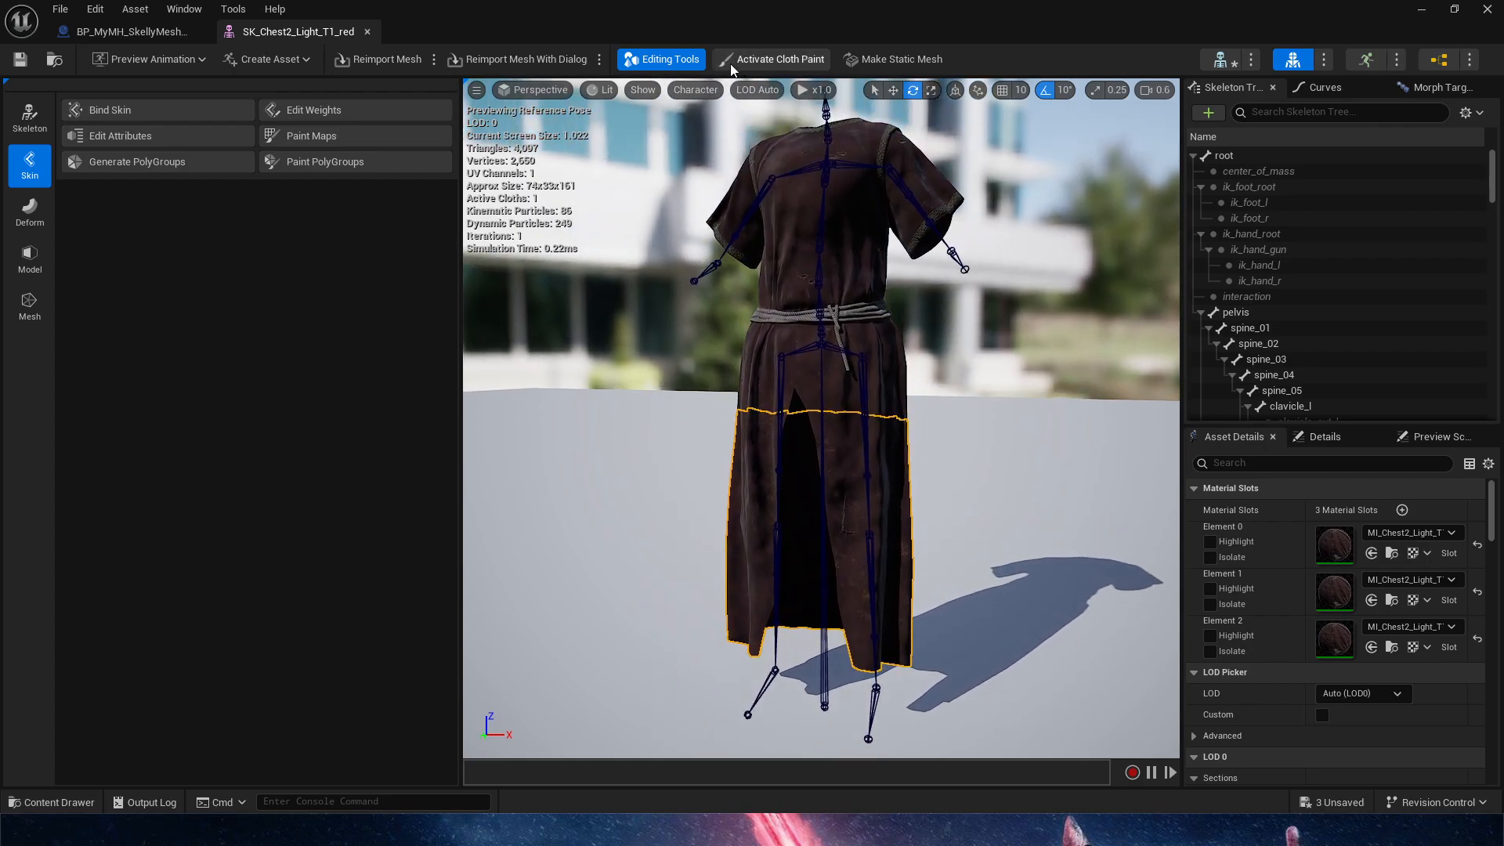
Display the robe's clothing data and select the SK_Chest2_Light_T1_Clothing_1 entry
{"action": "left_click", "coordinate": [181, 9]}
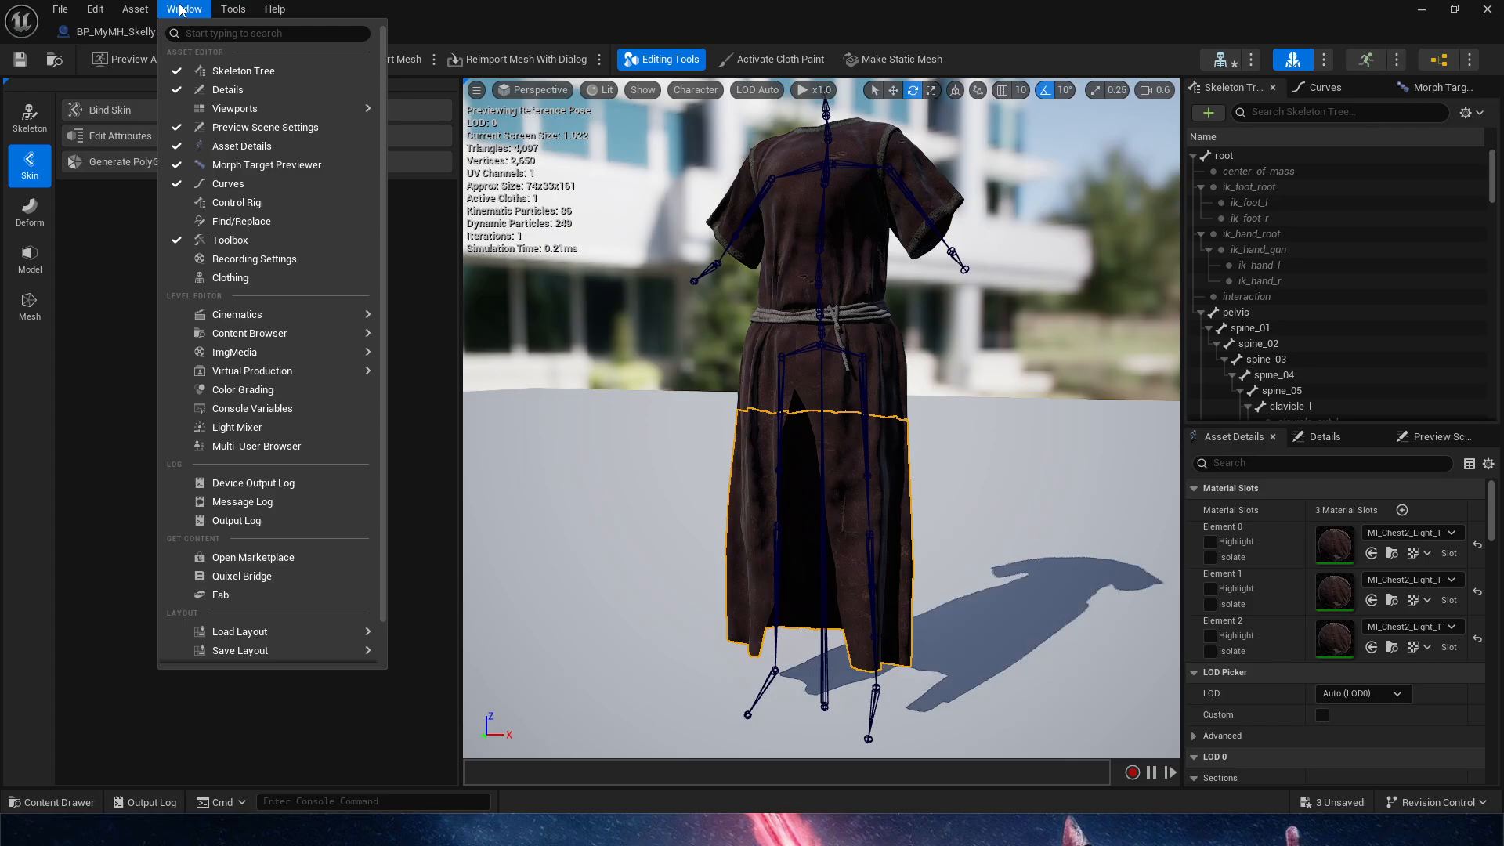
{"action": "left_click", "coordinate": [230, 277]}
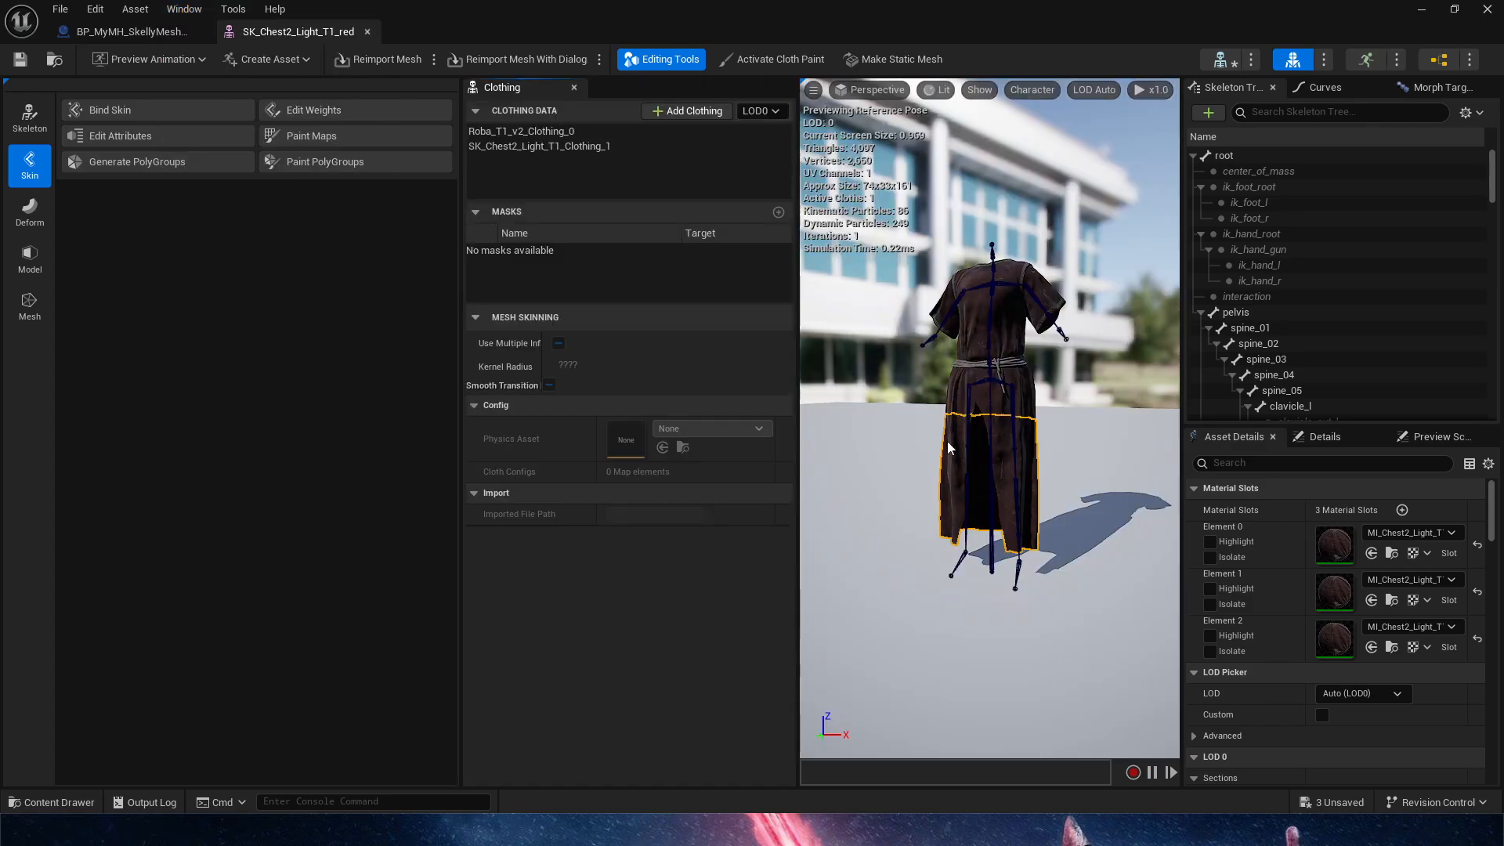
{"action": "left_click", "coordinate": [546, 146]}
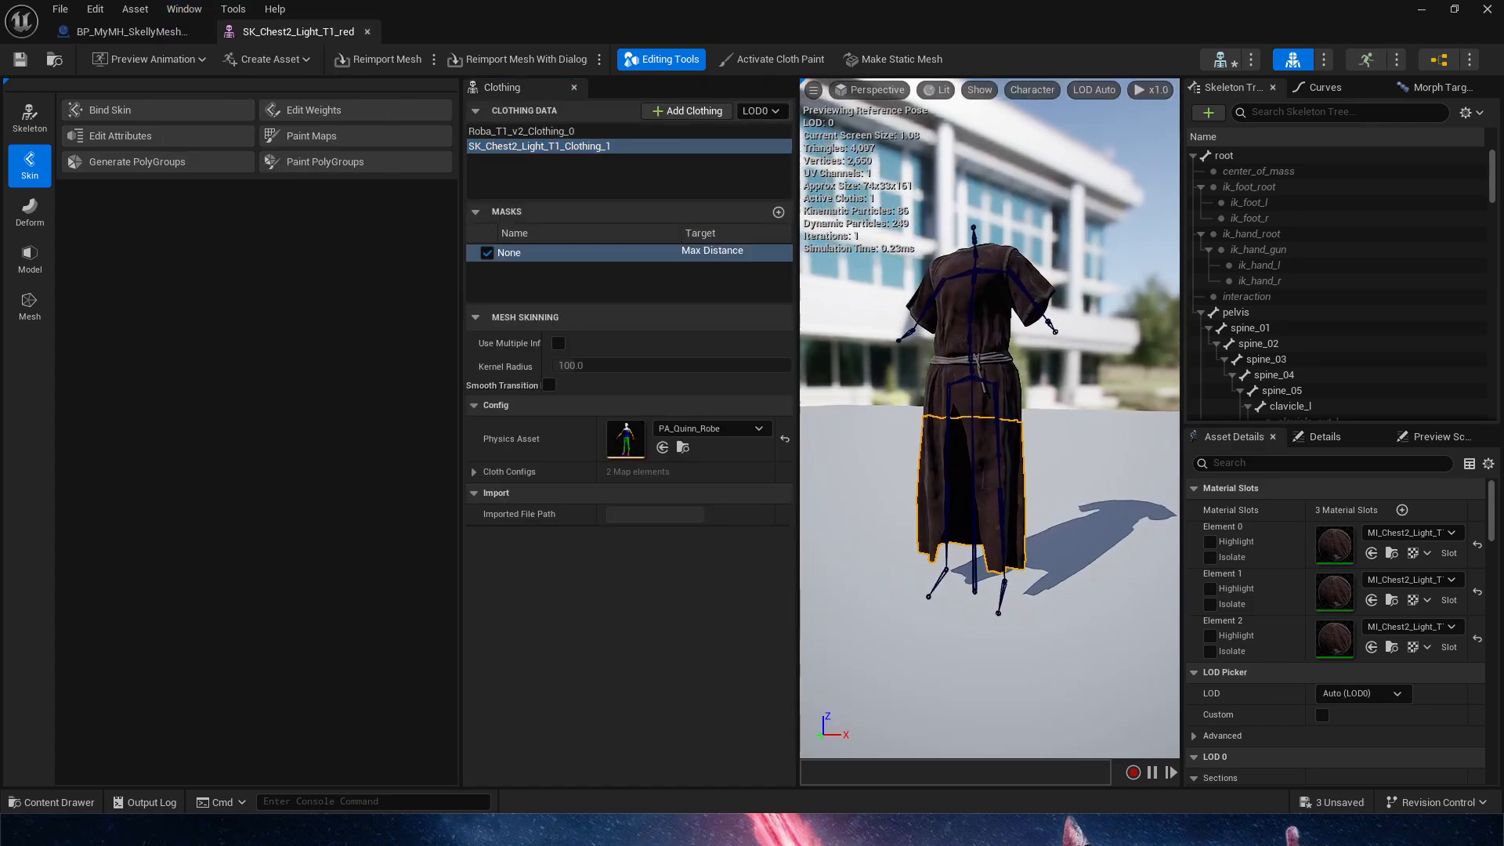
Activate cloth painting for SK_Chest2_Light_T1_Clothing_1 and examine the Max Distance mask across the skirt
{"action": "left_click", "coordinate": [772, 60]}
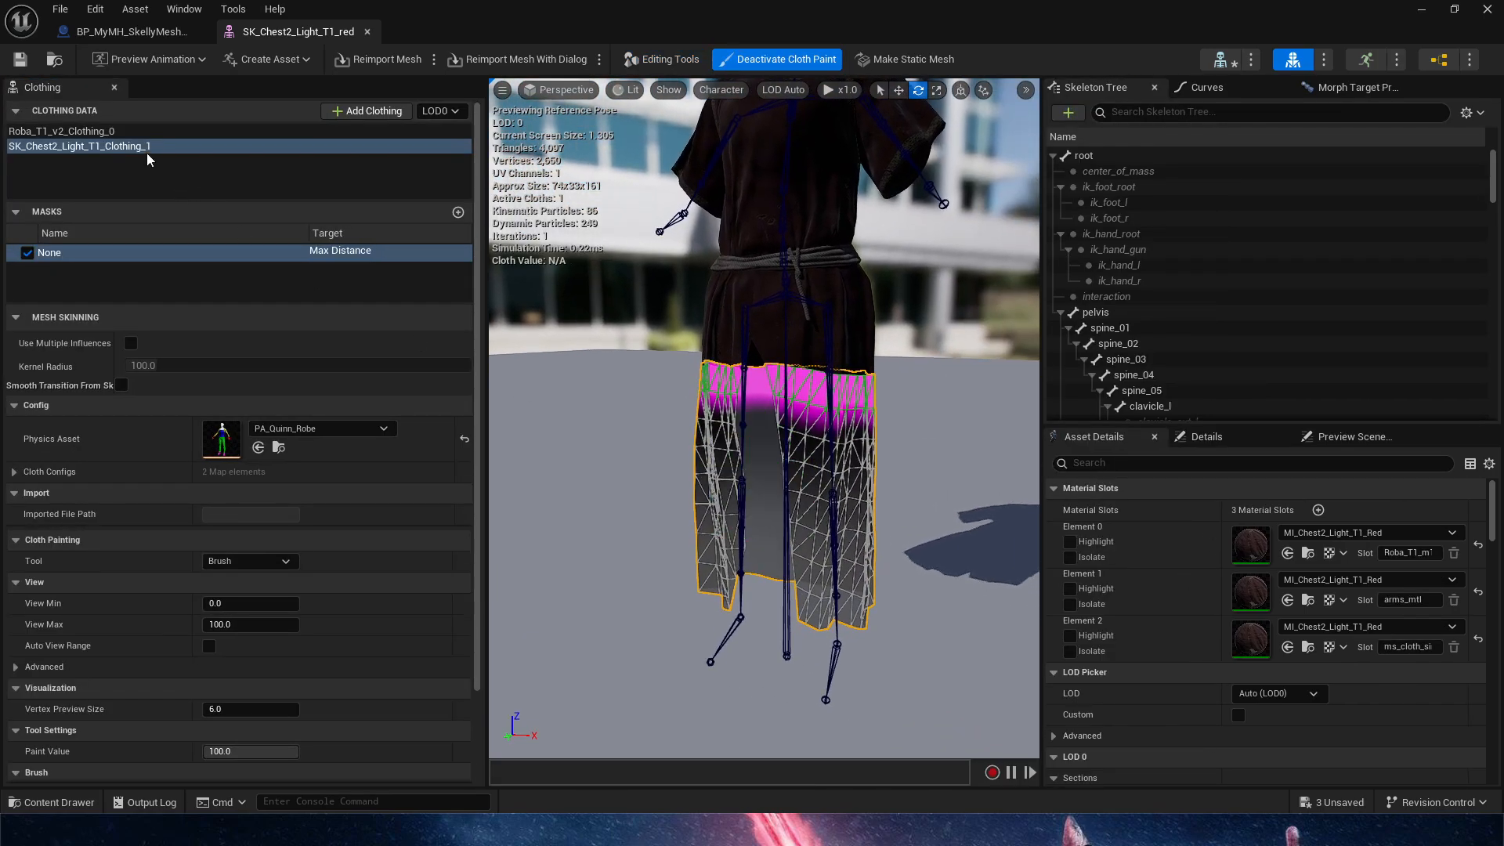
{"action": "left_click", "coordinate": [144, 149]}
{"action": "right_click_drag", "start_coordinate": [850, 400], "coordinate": [940, 367]}
{"action": "key", "text": "w"}
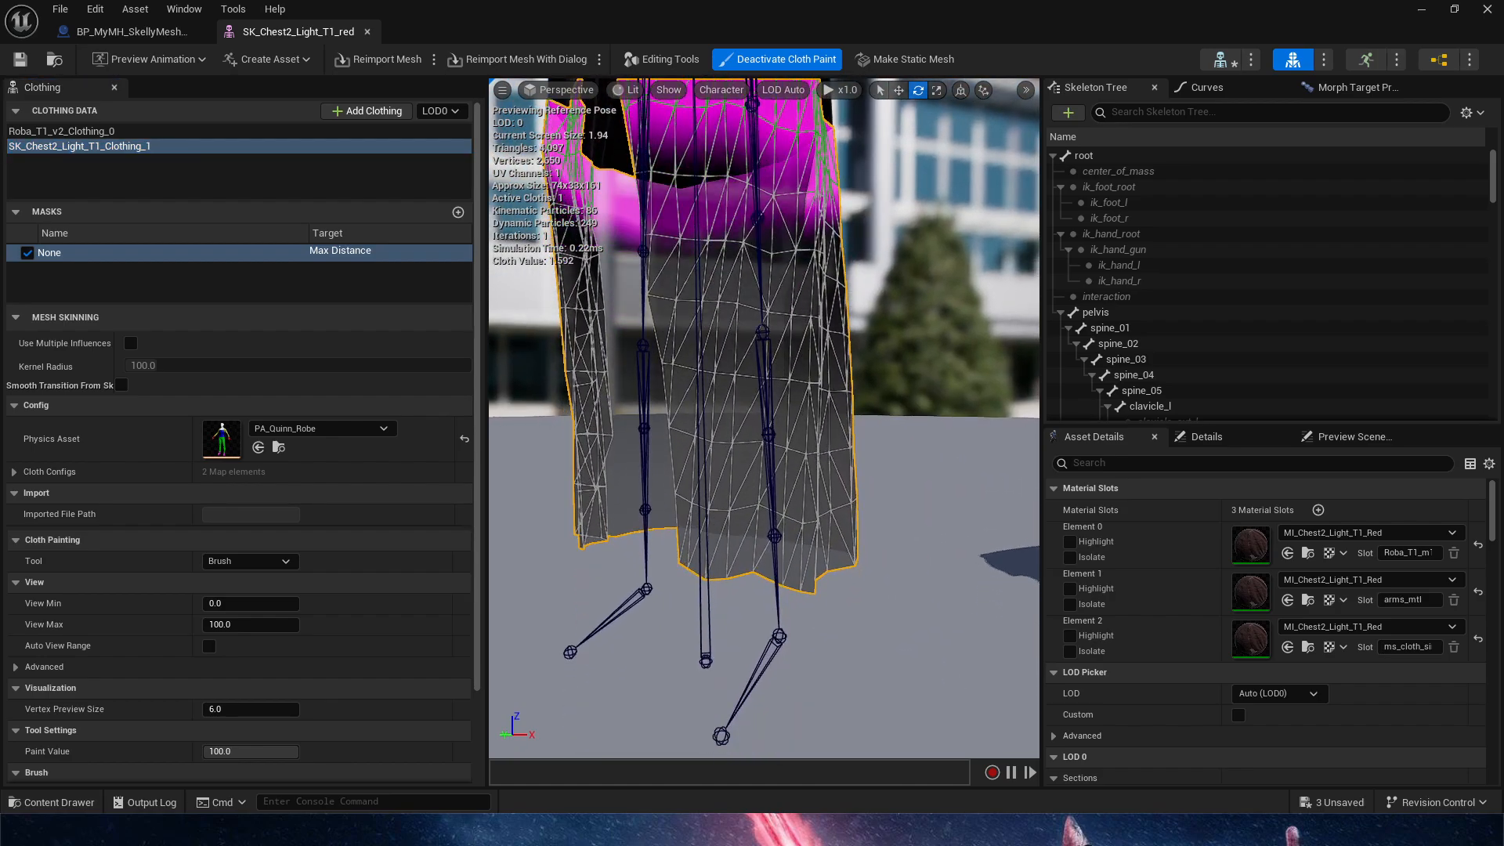
{"action": "scroll", "coordinate": [848, 510], "scroll_direction": "down", "scroll_amount": 5}
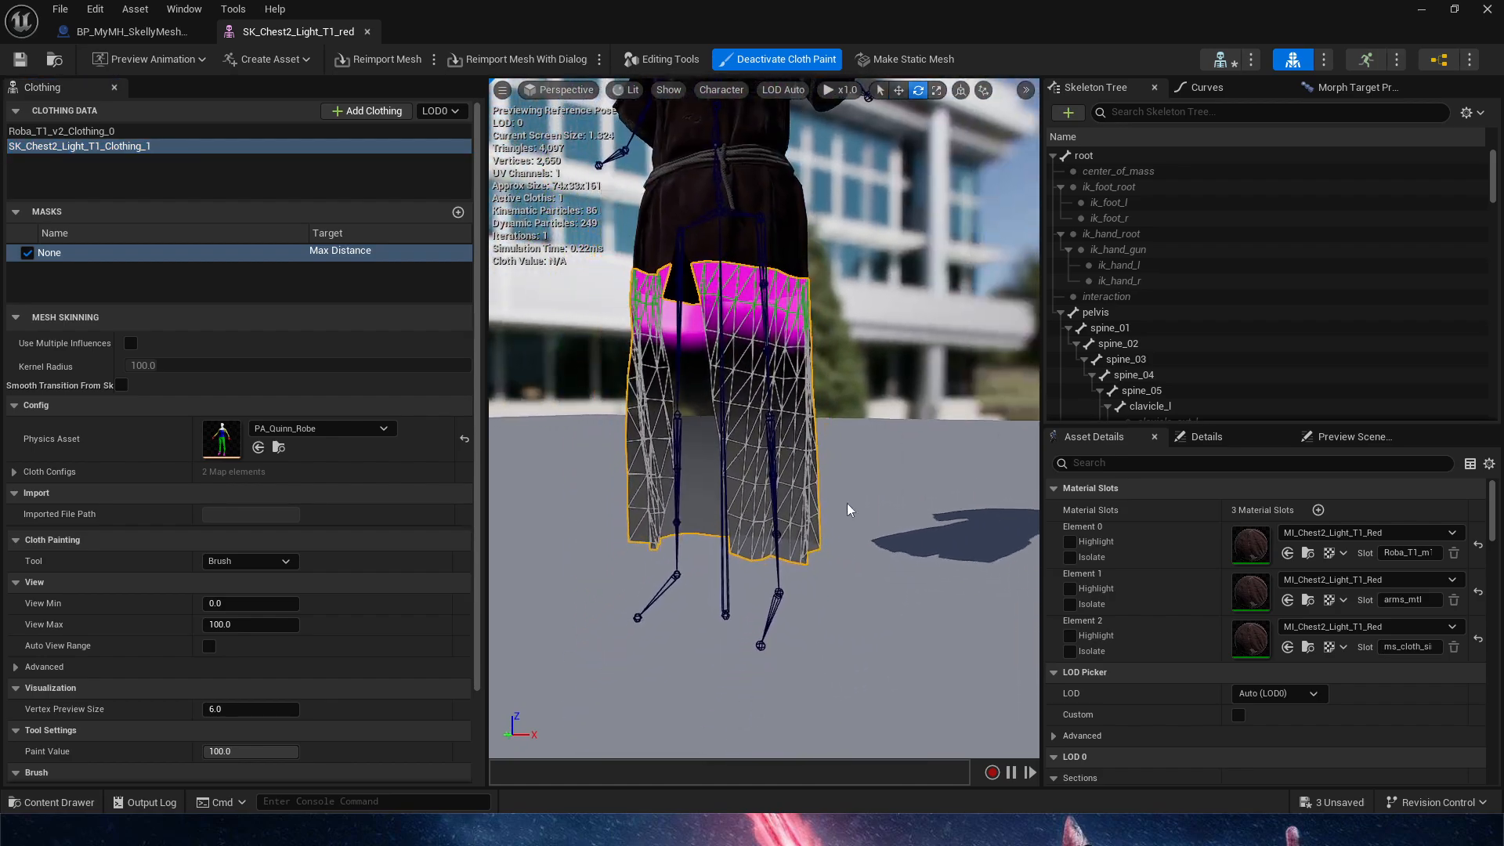
{"action": "mouse_move", "coordinate": [866, 605]}
{"action": "right_mouse_down"}
{"action": "mouse_move", "coordinate": [760, 660]}
{"action": "mouse_move", "coordinate": [768, 627]}
{"action": "right_mouse_up"}
{"action": "right_click_drag", "start_coordinate": [619, 501], "coordinate": [619, 499]}
{"action": "key", "text": "q"}
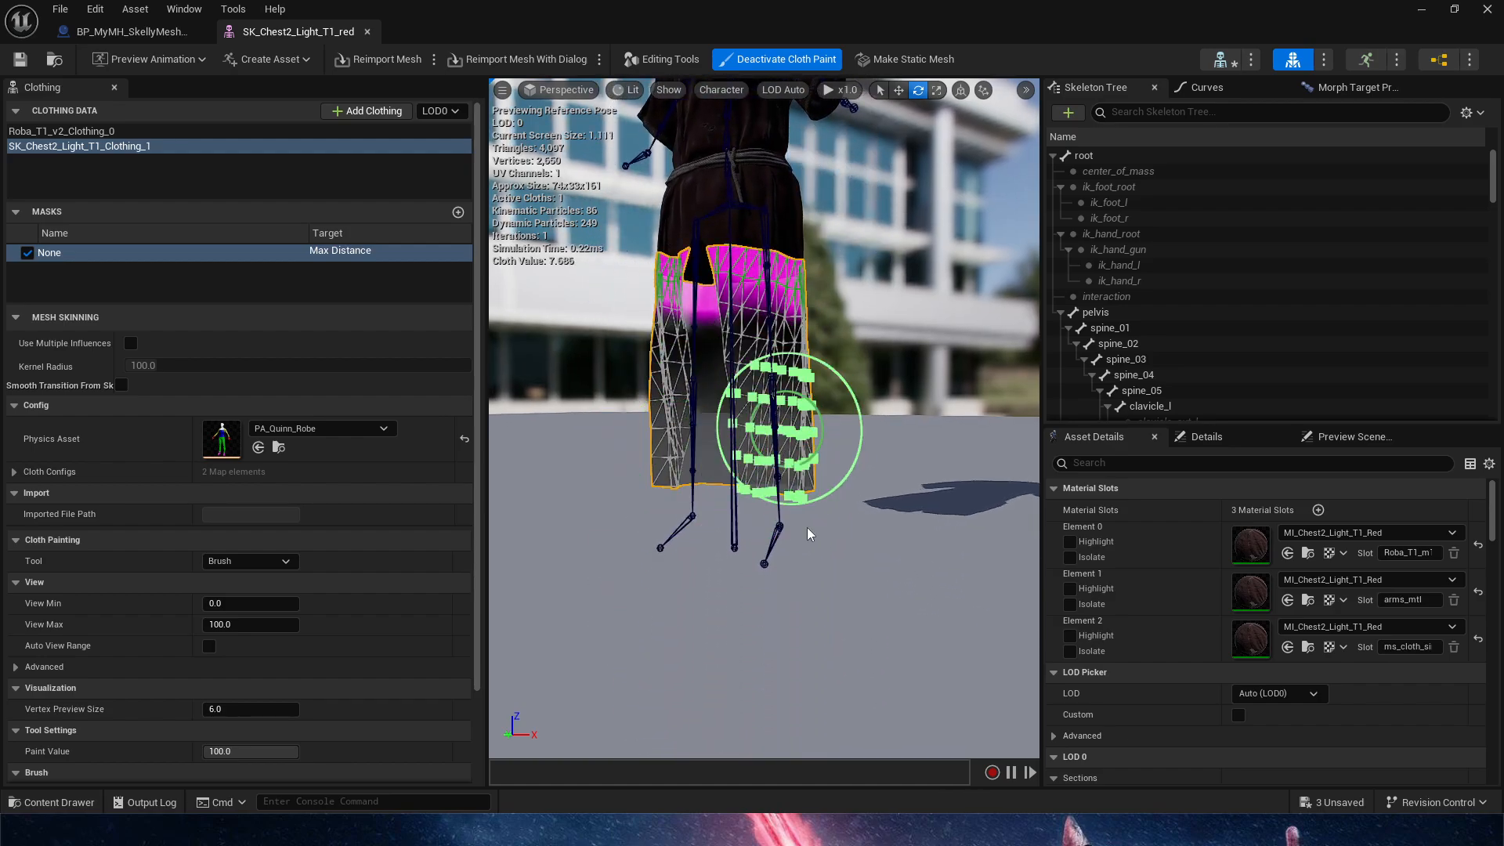
{"action": "right_click_drag", "start_coordinate": [810, 534], "coordinate": [809, 527]}
{"action": "key", "text": "e"}
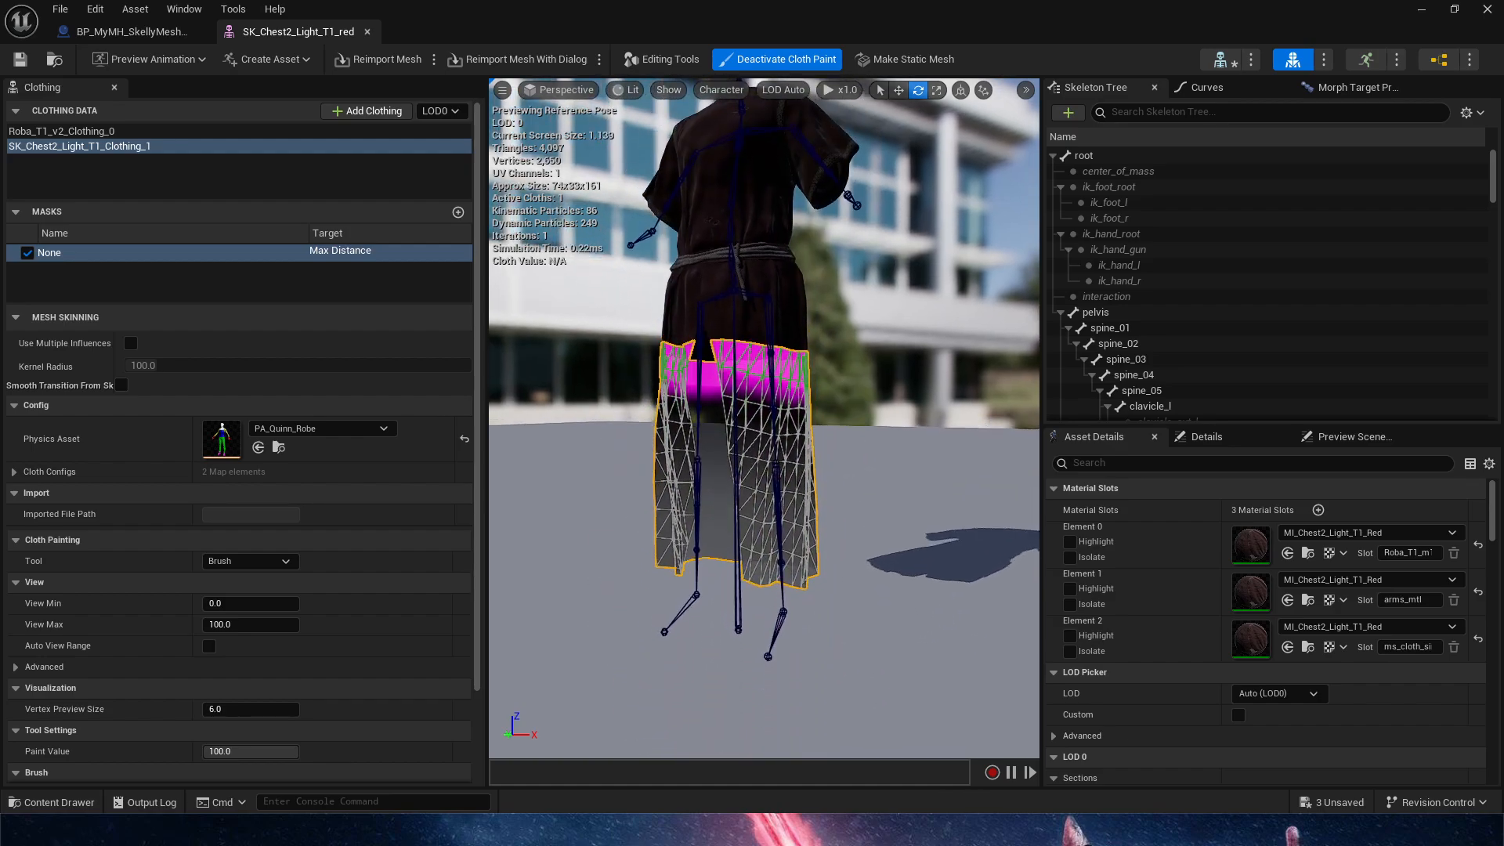
Deactivate cloth painting and rotate the thigh_l bone outward to test how the robe's cloth follows the leg
{"action": "left_click", "coordinate": [812, 69]}
{"action": "scroll", "coordinate": [727, 554], "scroll_direction": "up", "scroll_amount": 3}
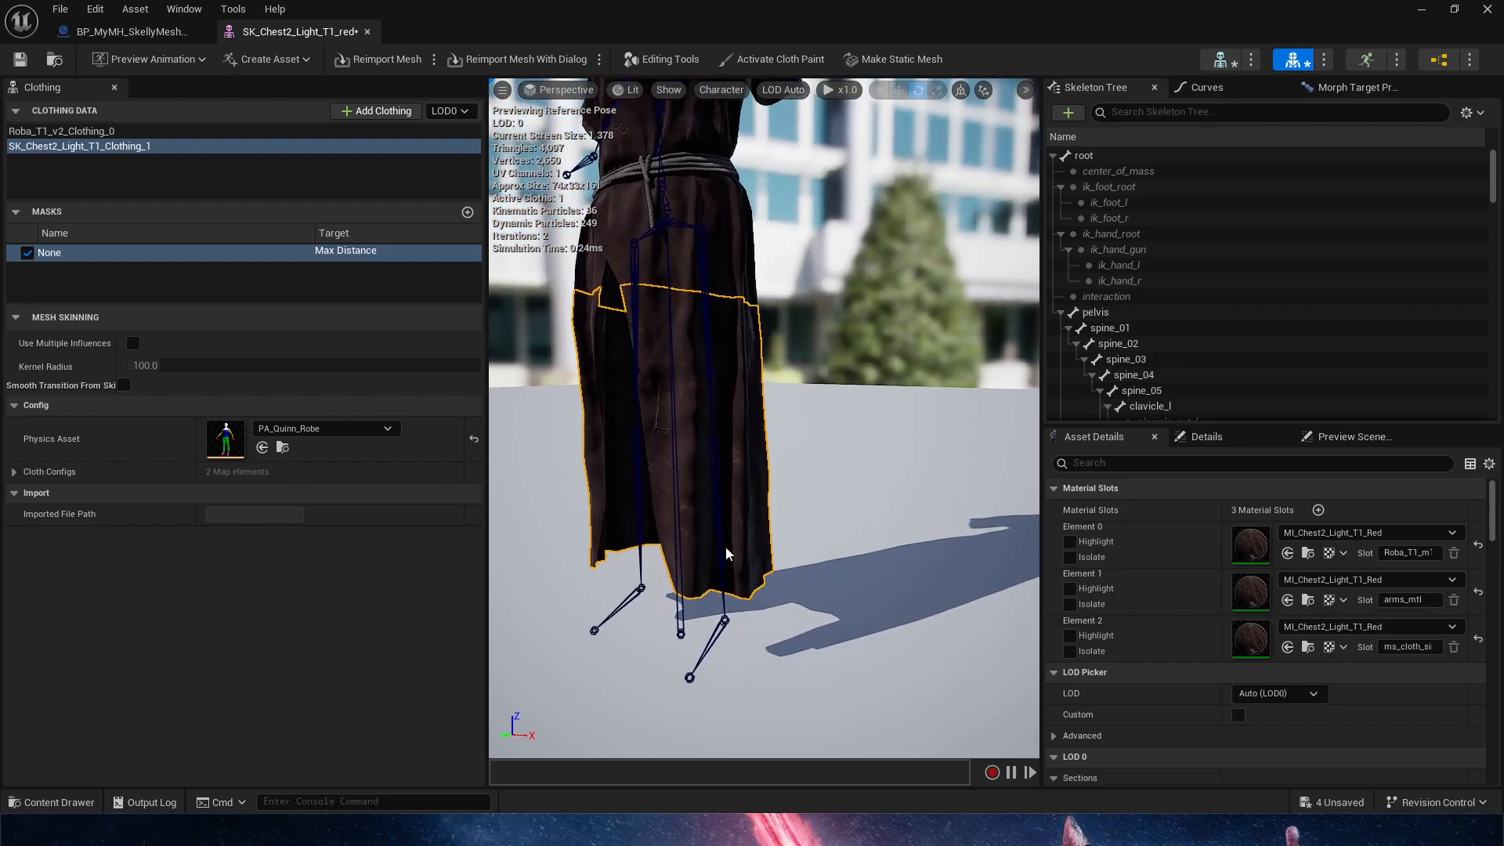
{"action": "left_click", "coordinate": [712, 414]}
{"action": "mouse_move", "coordinate": [665, 283]}
{"action": "left_mouse_down"}
{"action": "mouse_move", "coordinate": [670, 310]}
{"action": "mouse_move", "coordinate": [623, 247]}
{"action": "mouse_move", "coordinate": [665, 289]}
{"action": "left_mouse_up"}
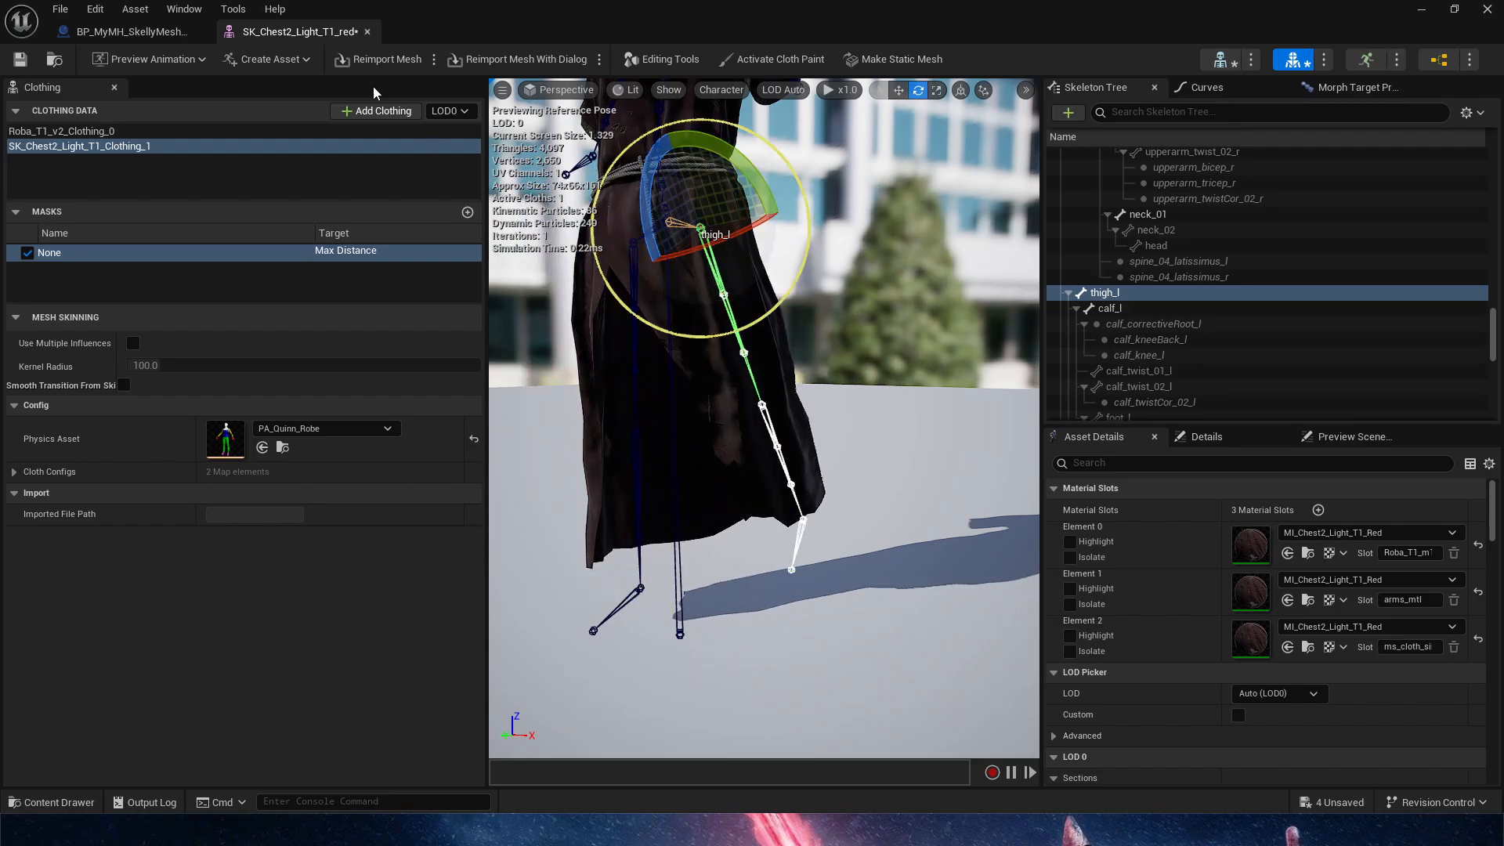
Return to the MH_BodyReplacement level and delete the MetaHuman_ControlRig (Layered) track from BP_MyMH_SkellyMeshCloth, keeping the sequence at frame 0
{"action": "left_click", "coordinate": [144, 36]}
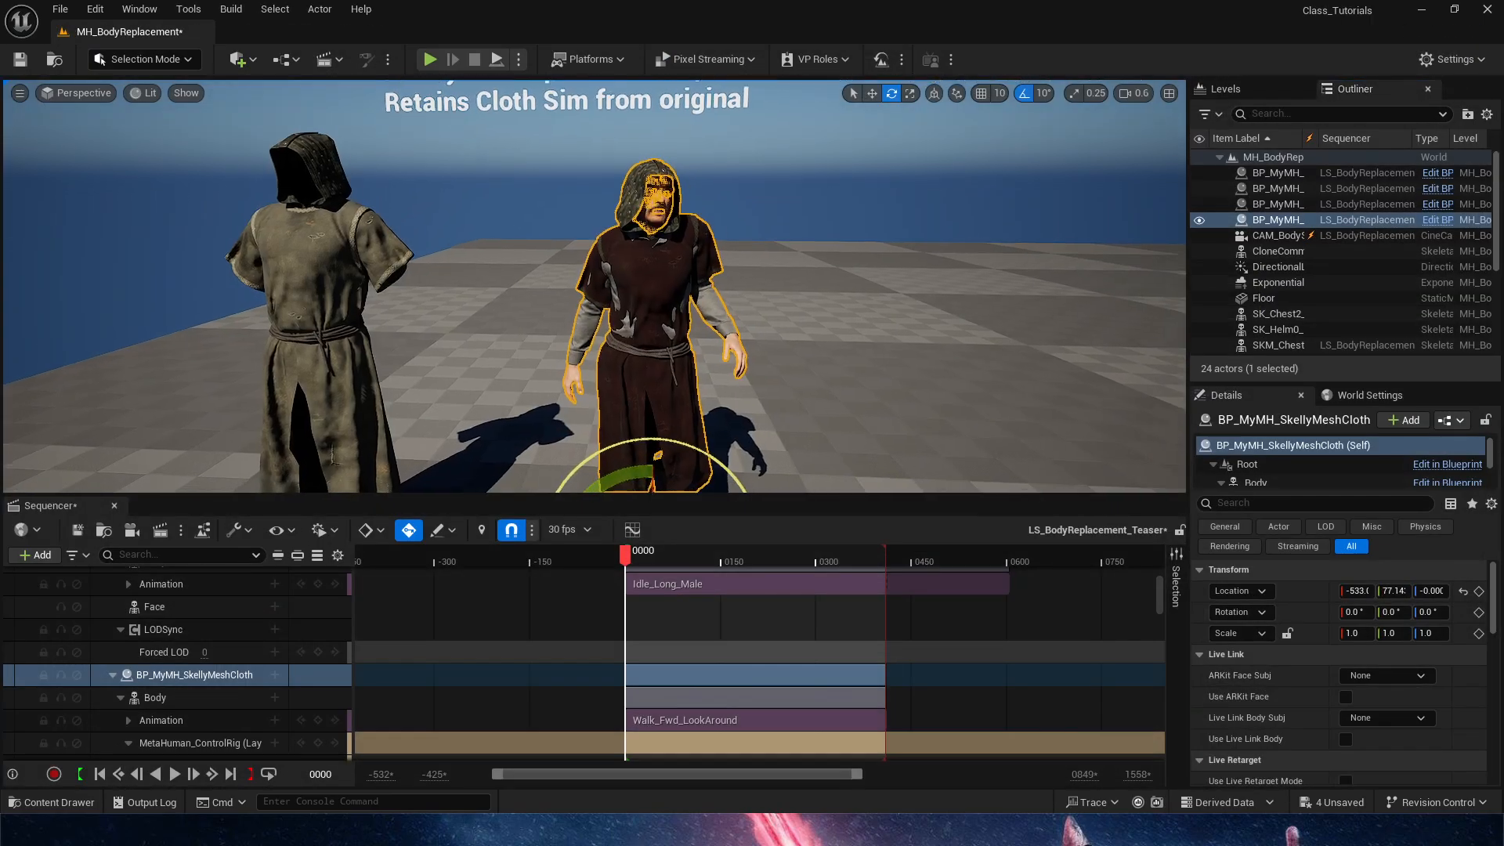
{"action": "left_click_drag", "start_coordinate": [679, 565], "coordinate": [625, 565]}
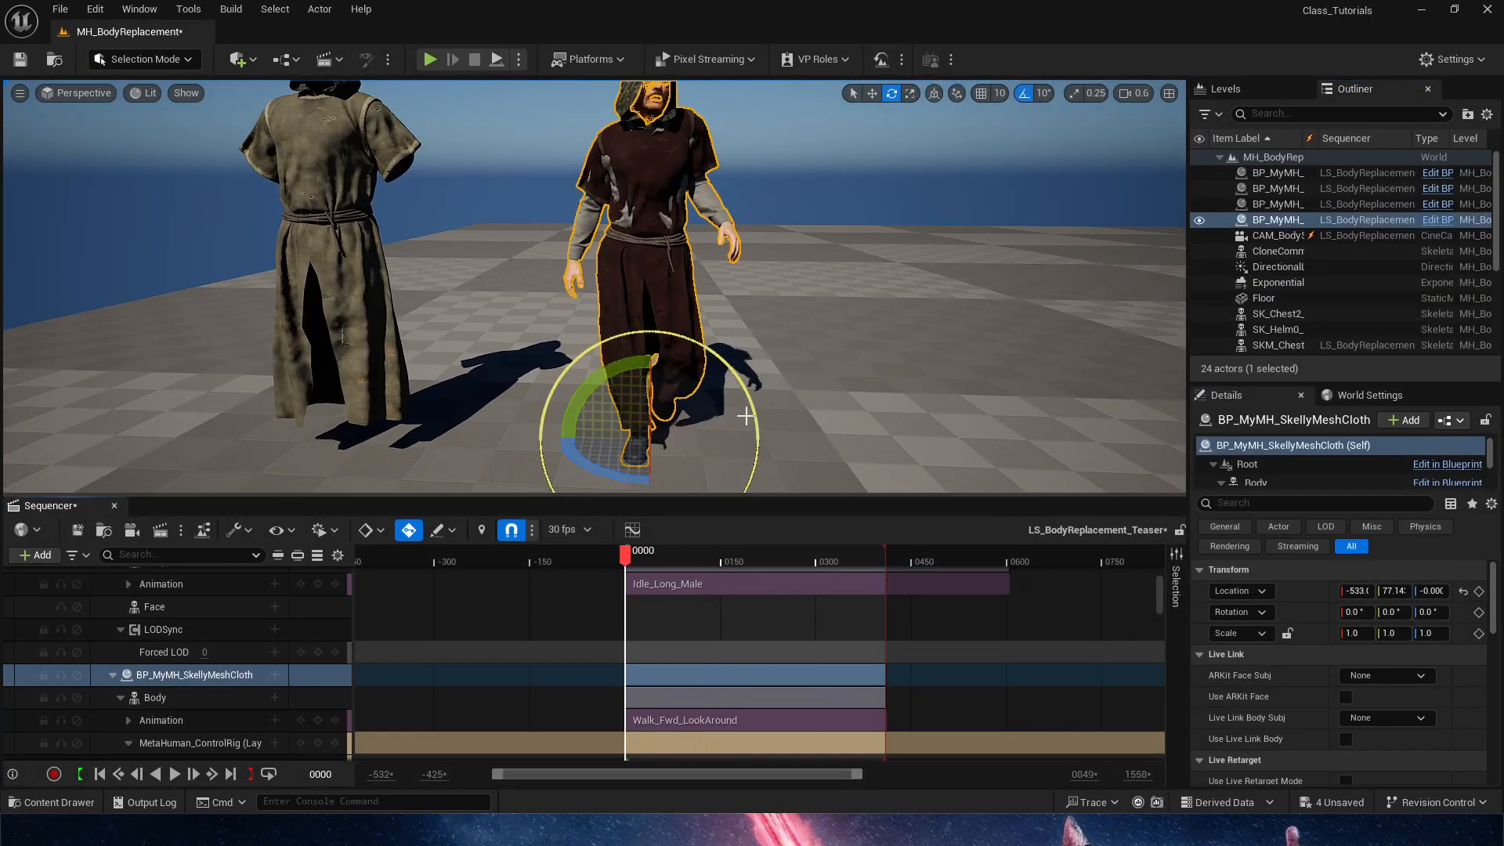
{"action": "right_click_drag", "start_coordinate": [745, 413], "coordinate": [740, 462]}
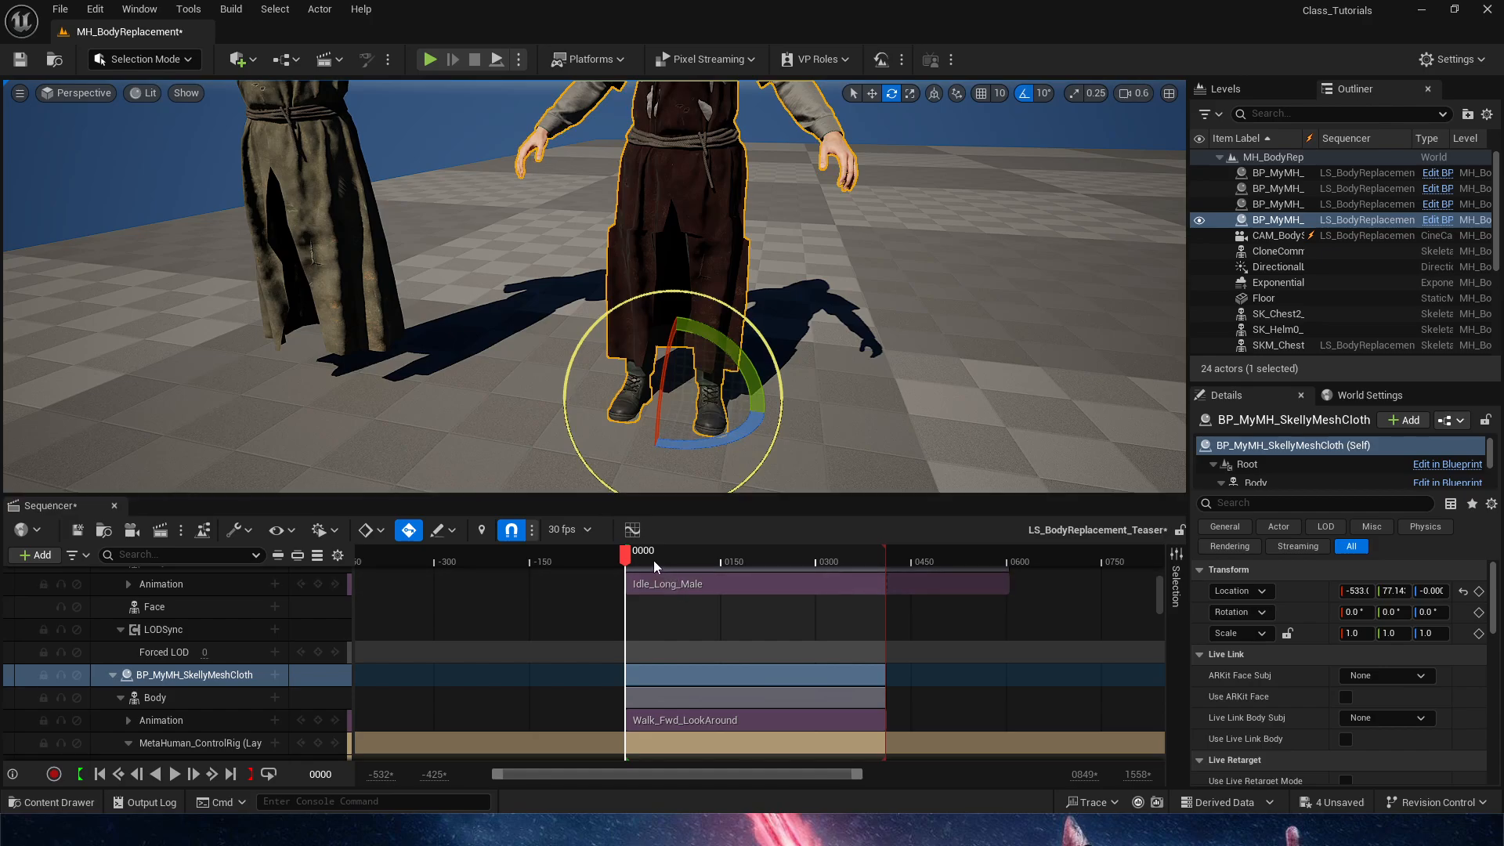
{"action": "left_click_drag", "start_coordinate": [655, 561], "coordinate": [591, 559]}
{"action": "left_click", "coordinate": [205, 749]}
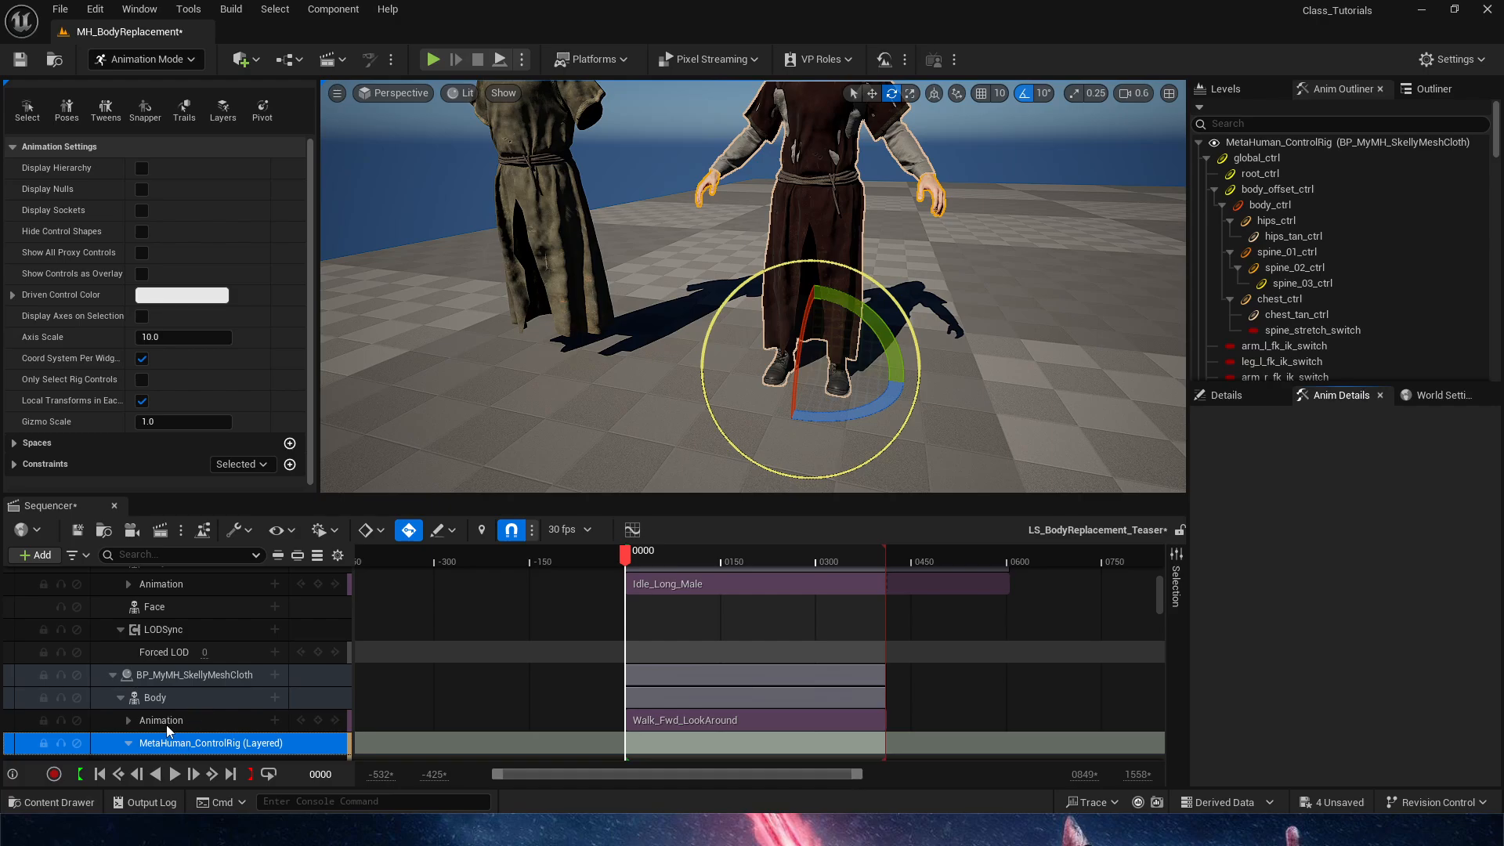
{"action": "left_click", "coordinate": [692, 553]}
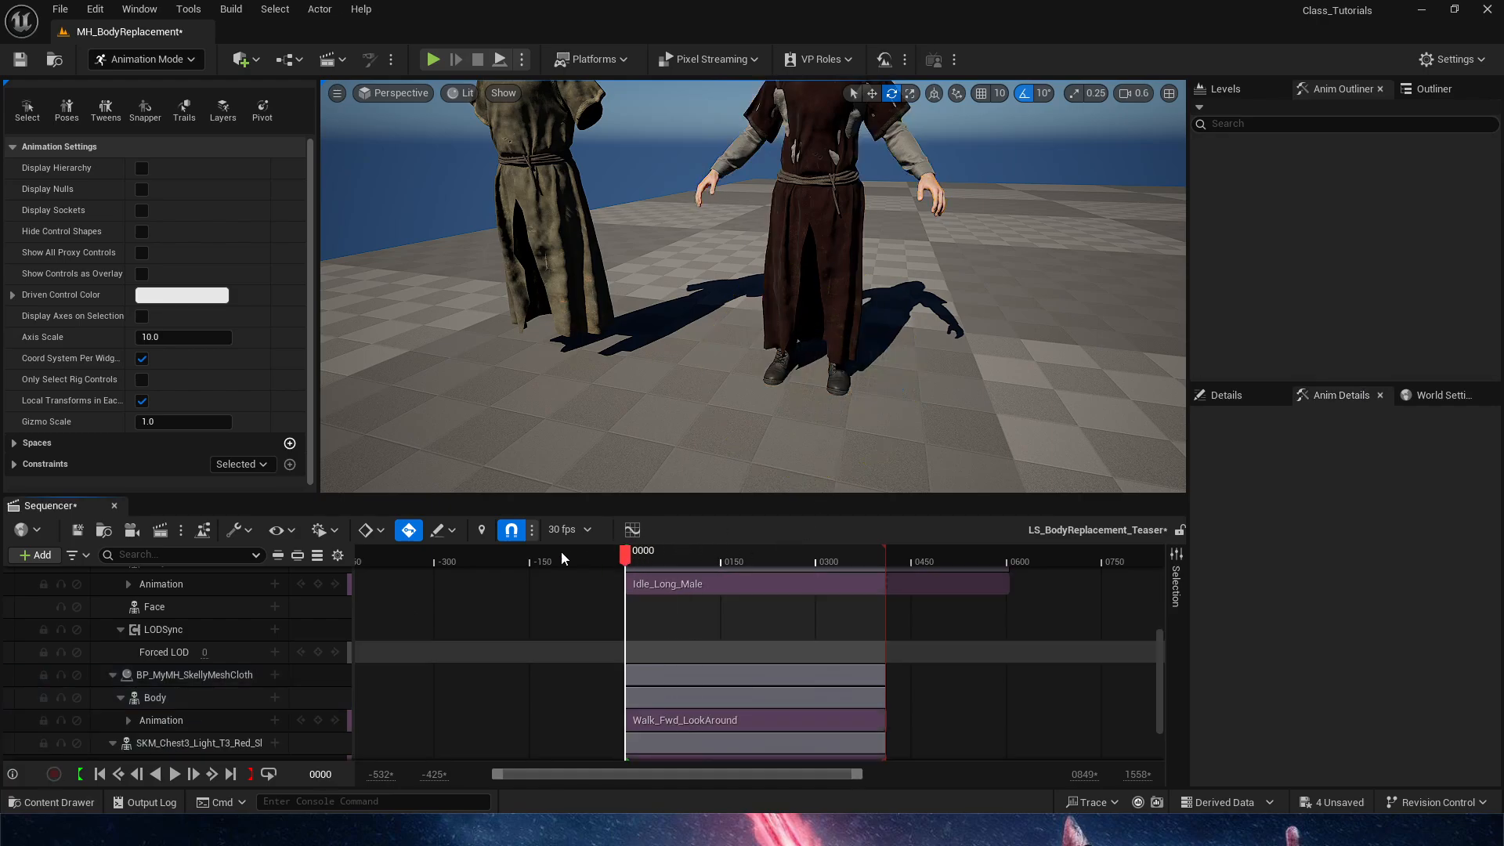
Simulate the level, play the sequence from frame 0 to check the walking MetaHuman's robe cloth, and stop the simulation
{"action": "left_click", "coordinate": [805, 210]}
{"action": "left_click", "coordinate": [499, 60]}
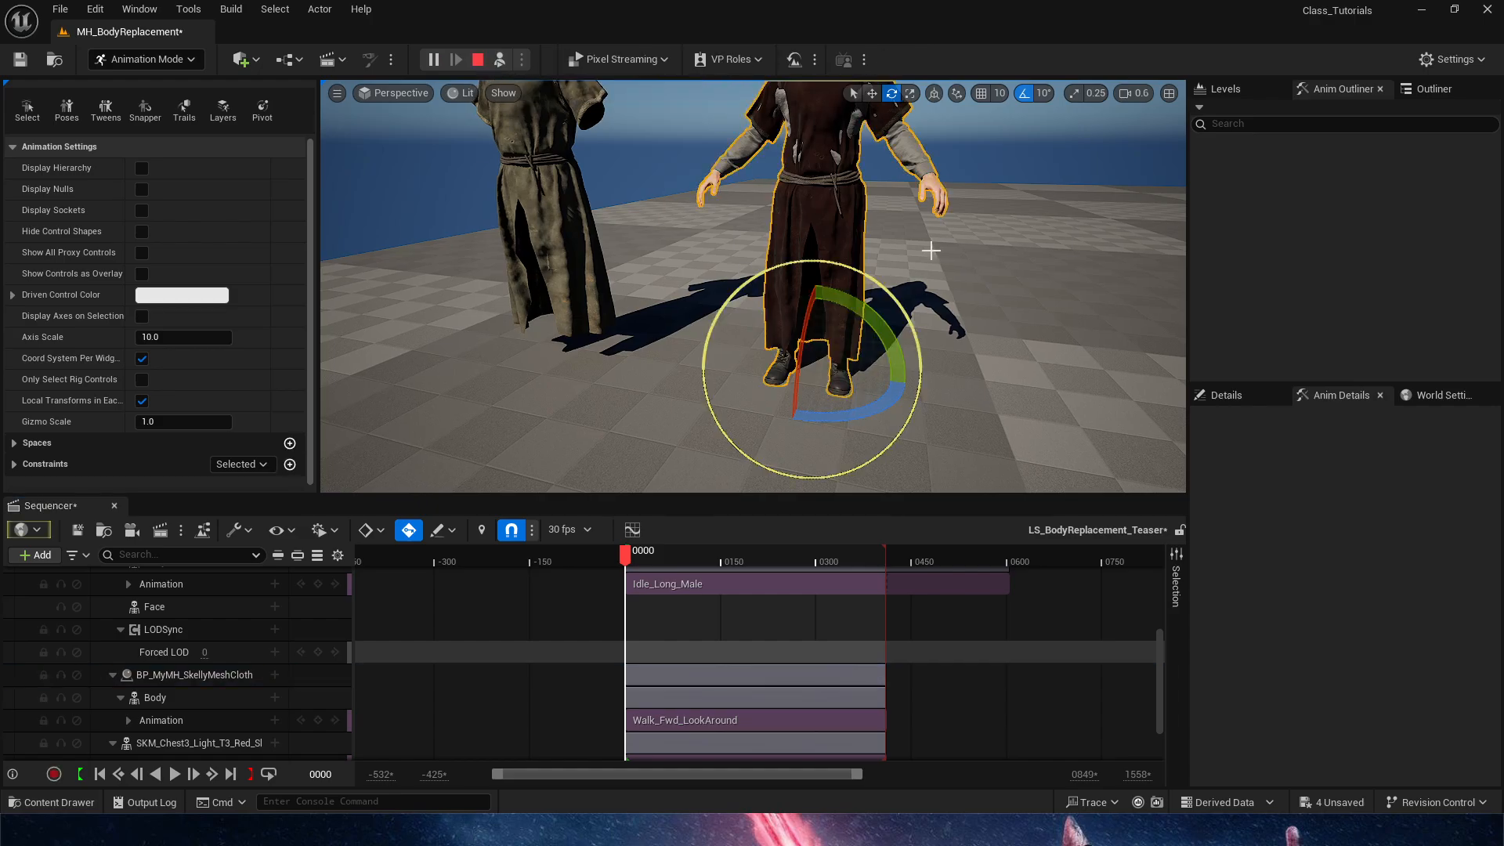
{"action": "mouse_move", "coordinate": [630, 558]}
{"action": "left_mouse_down"}
{"action": "mouse_move", "coordinate": [662, 563]}
{"action": "mouse_move", "coordinate": [623, 573]}
{"action": "left_mouse_up"}
{"action": "key", "text": "space"}
{"action": "right_click_drag", "start_coordinate": [802, 430], "coordinate": [741, 394]}
{"action": "key", "text": "s"}
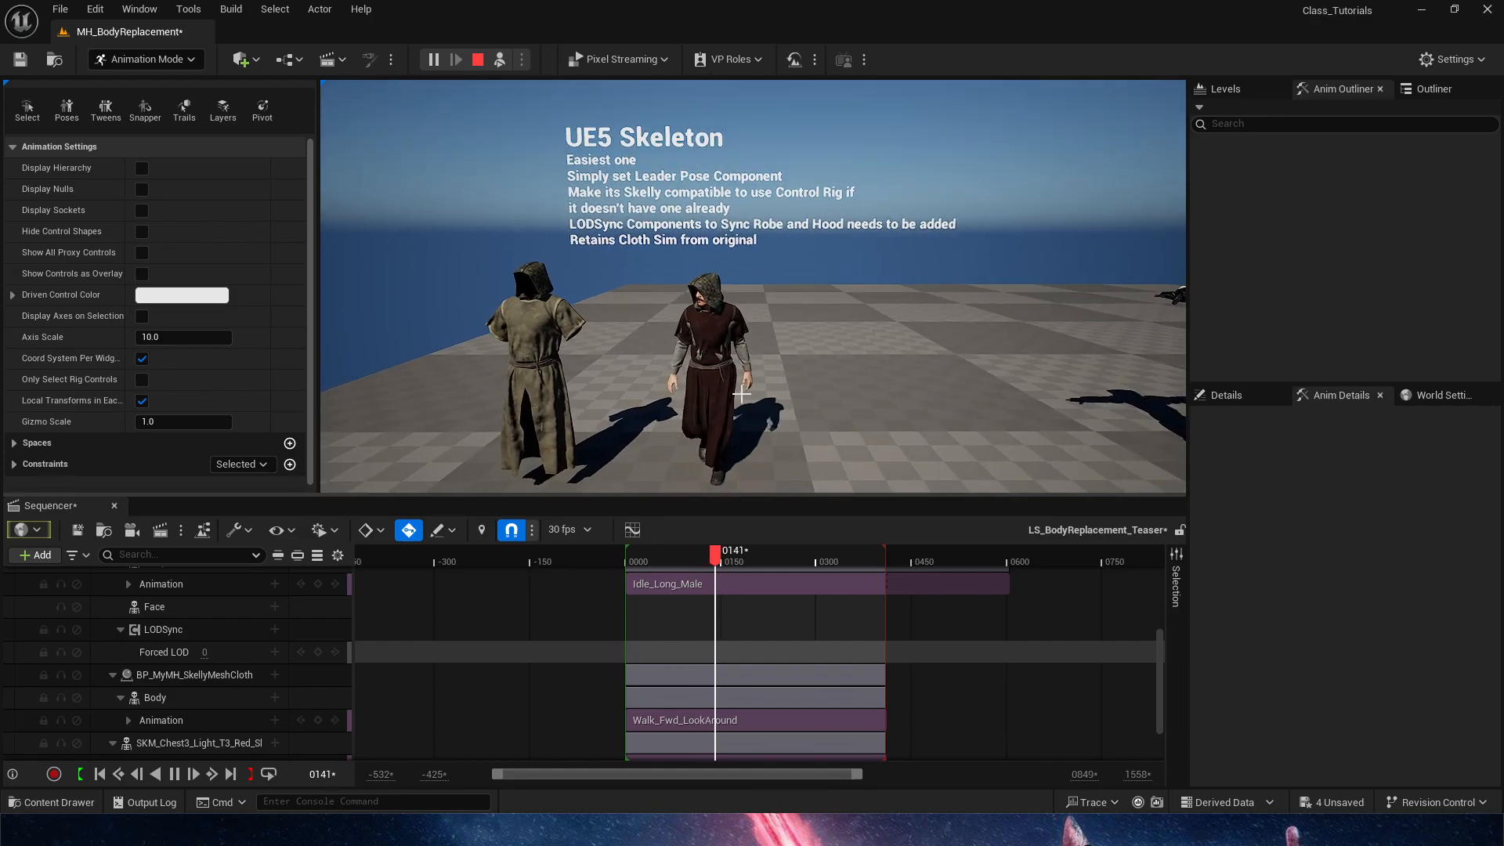
{"action": "left_click", "coordinate": [478, 60]}
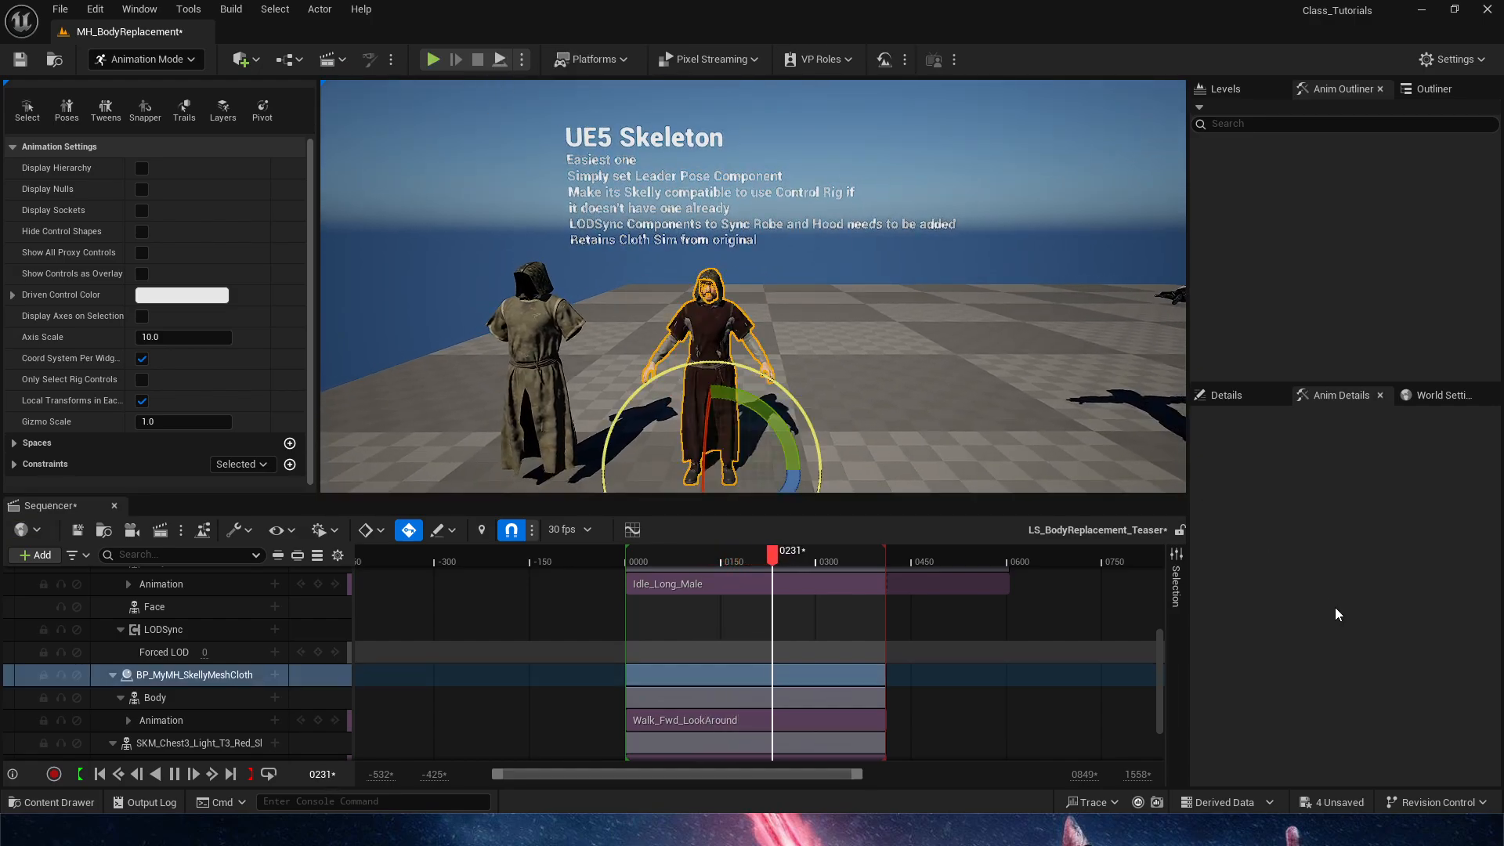